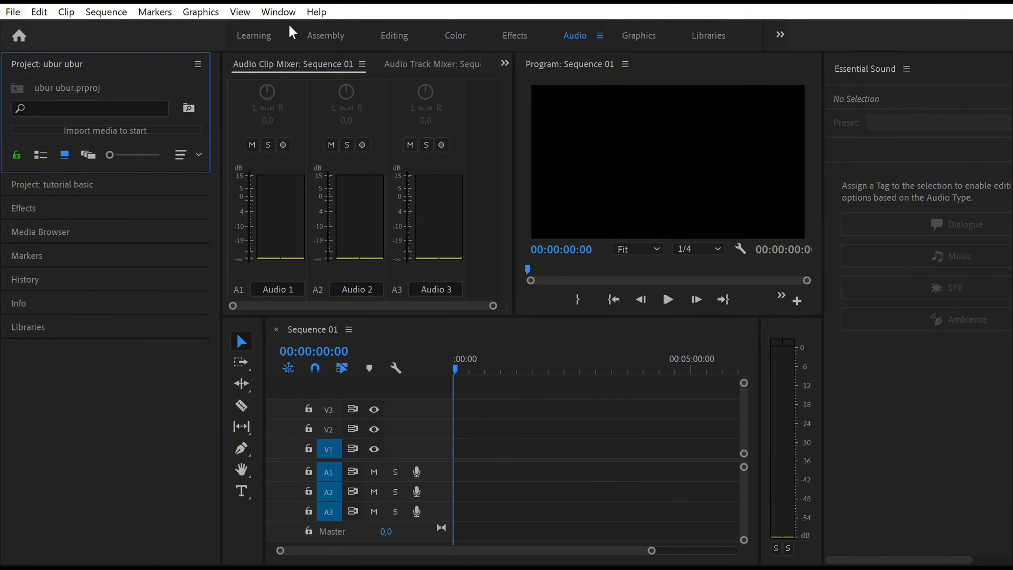
- Display the items of the ubur ubur project in Freeform view
key("ctrl+i")
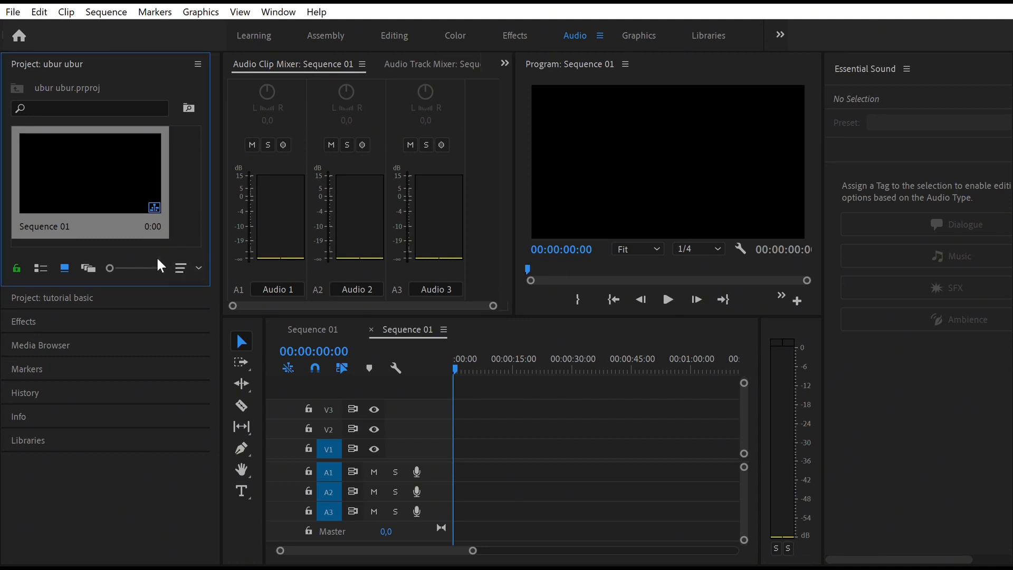
left_click_drag(112, 251, 105, 265)
left_click(85, 256)
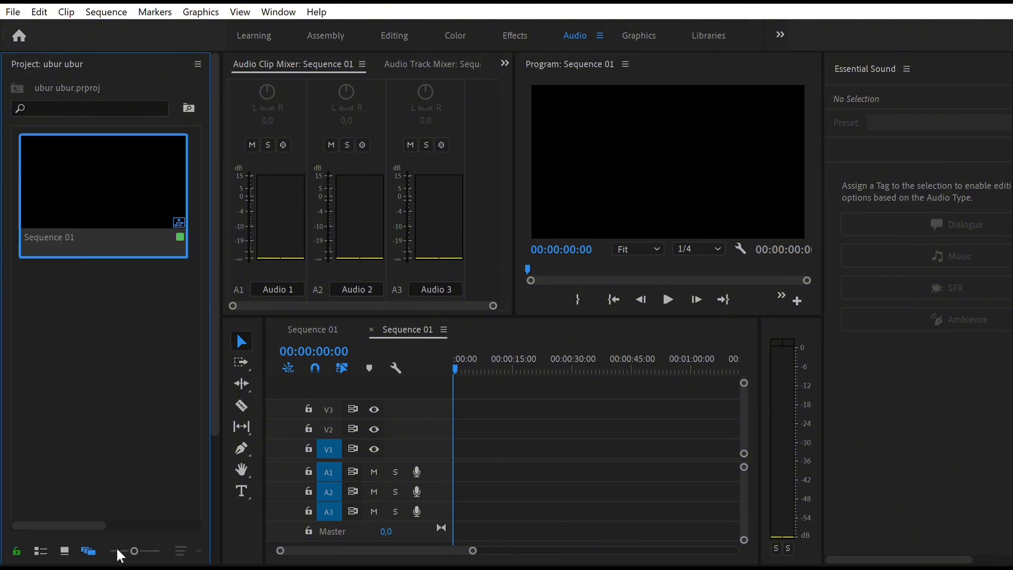
left_click(43, 547)
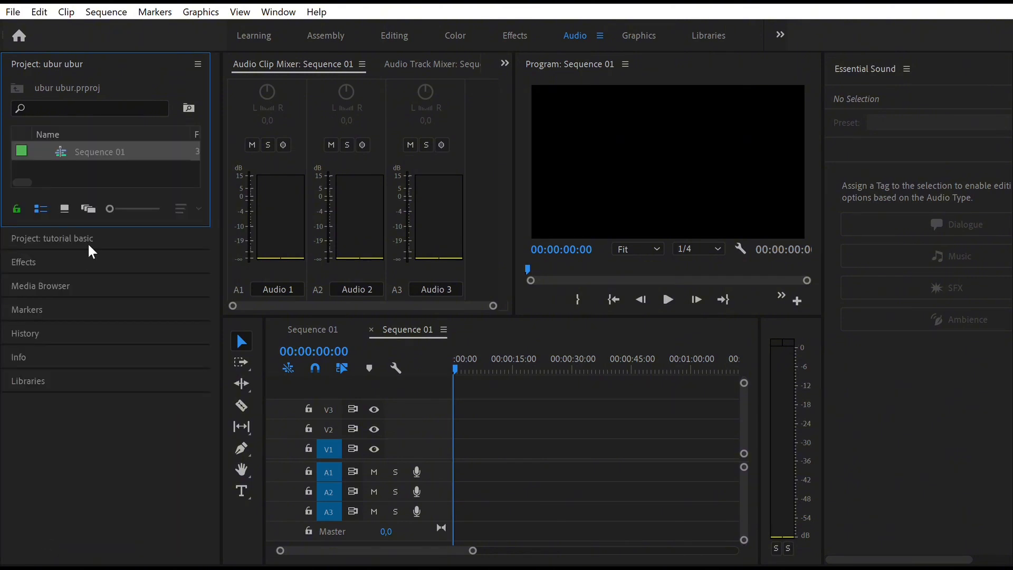
left_click(88, 196)
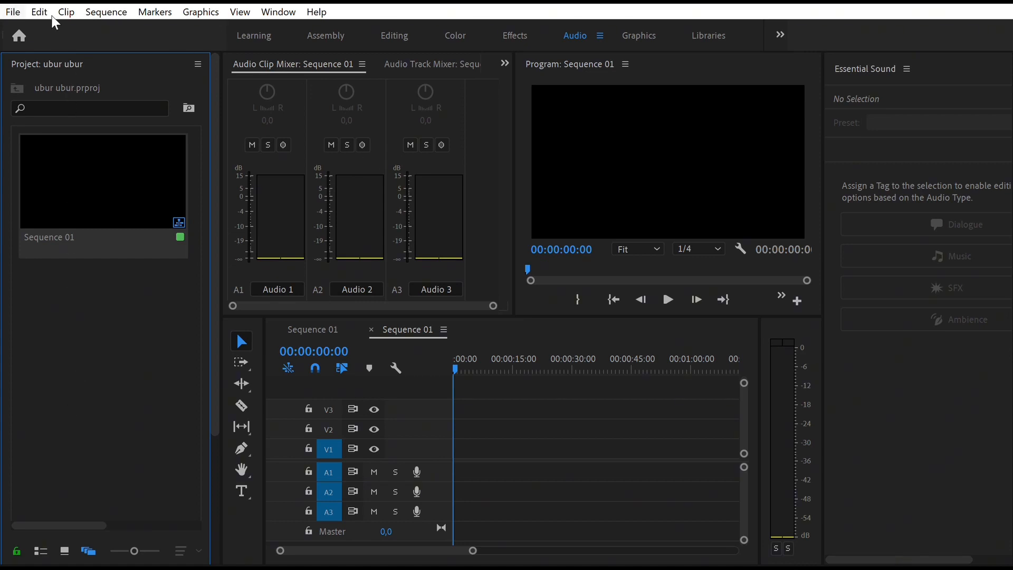
- Import the mixkit burger and fruit video clips and mixkit-tech-house-vibes-130.mp3 into the project
double_click(33, 417)
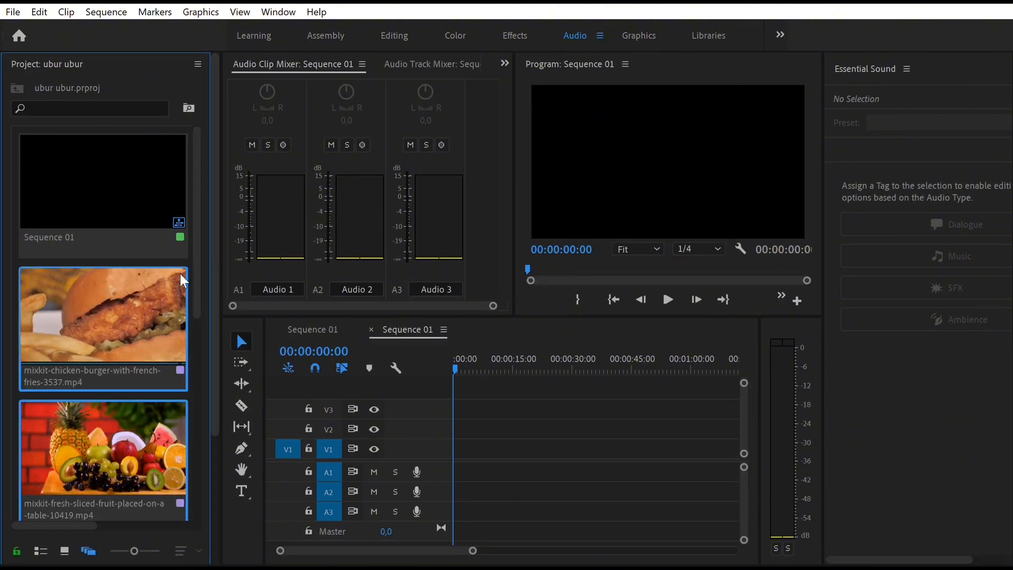
left_click_drag(195, 251, 196, 471)
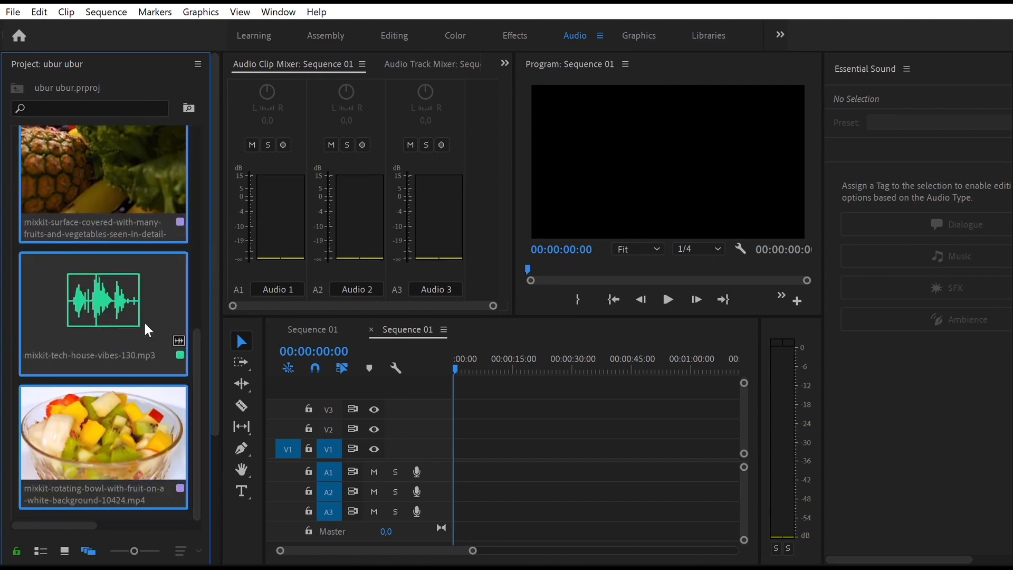
- Place the imported media at the start of Sequence 01, with video on V2 and music on A2, and preview the opening
left_click_drag(363, 428, 462, 419)
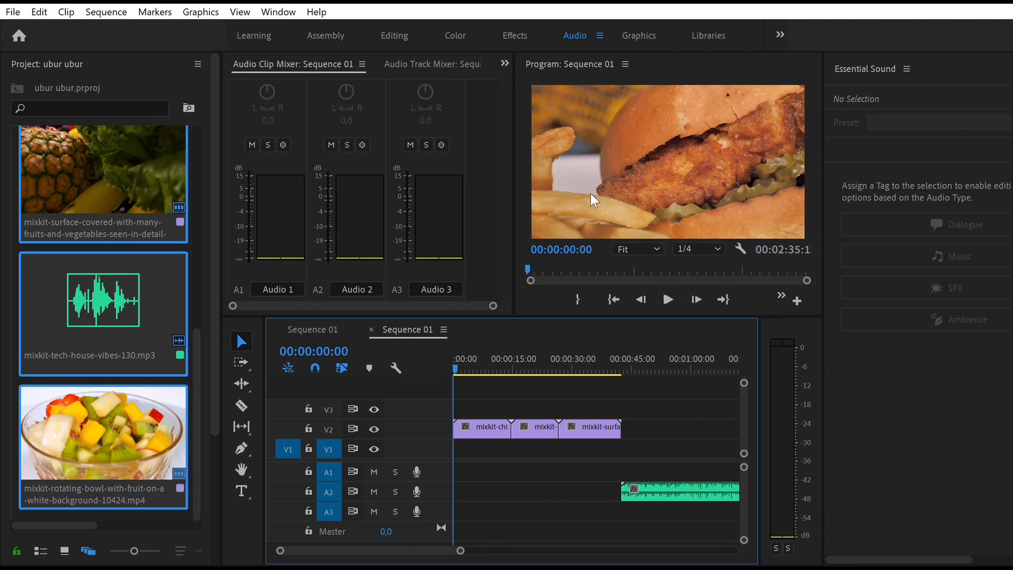
left_click(668, 288)
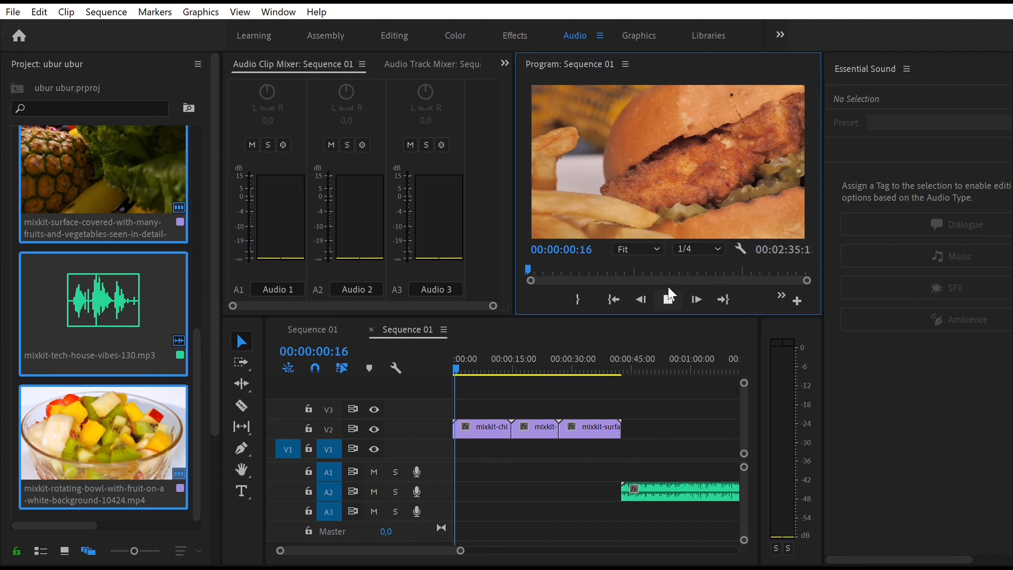
left_click(667, 288)
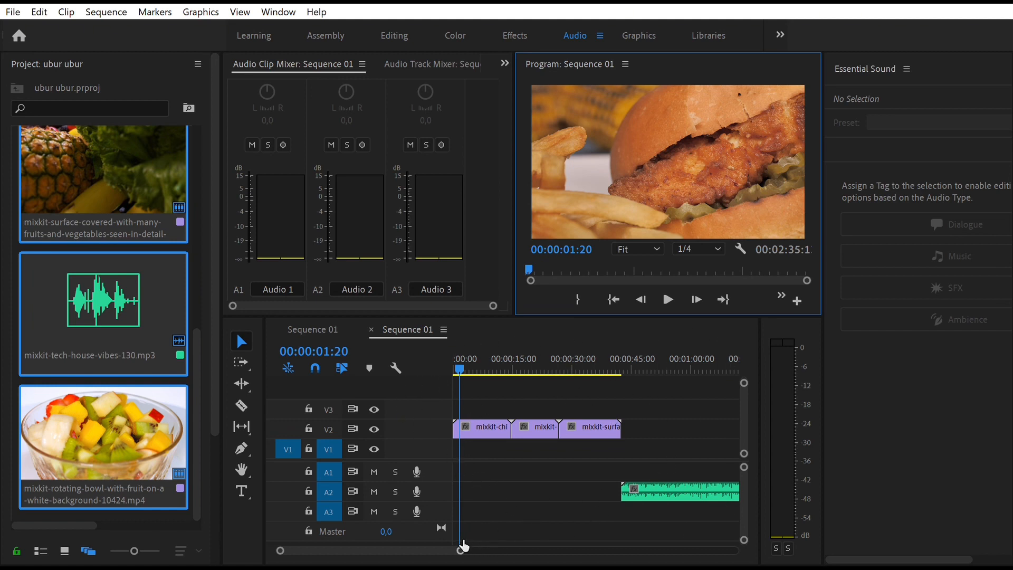
- Move the last V2 clip directly behind the third one and the A2 music to the sequence start, and play the result
left_click_drag(461, 549, 550, 544)
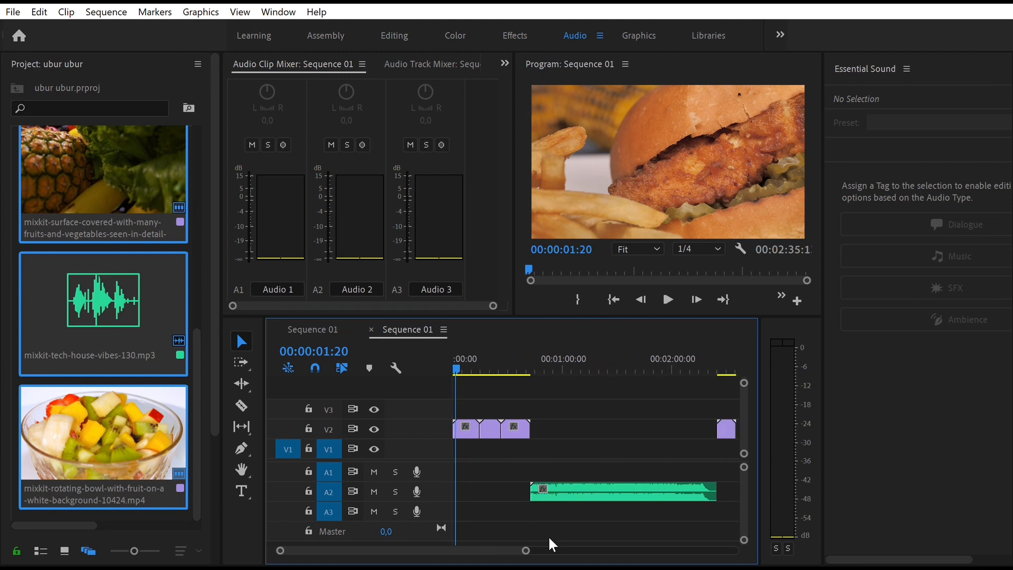
left_click_drag(726, 429, 544, 422)
left_click_drag(585, 486, 509, 485)
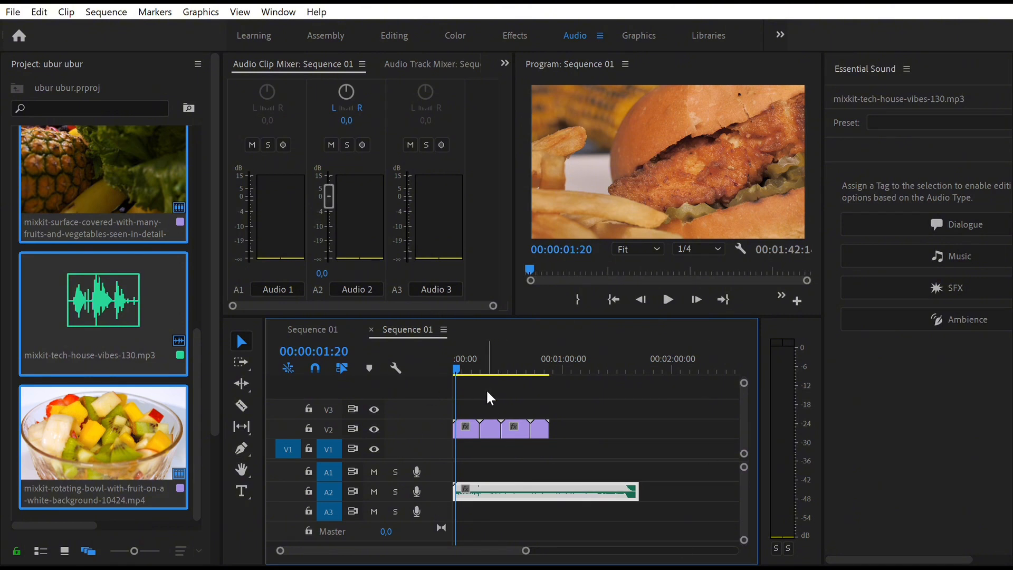
left_click(591, 424)
key("space")
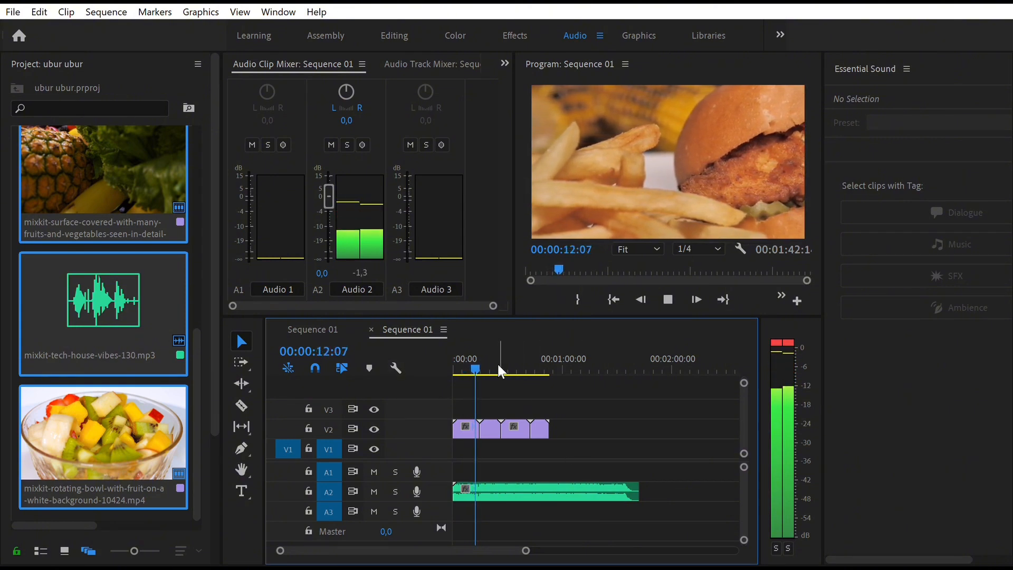
key("space")
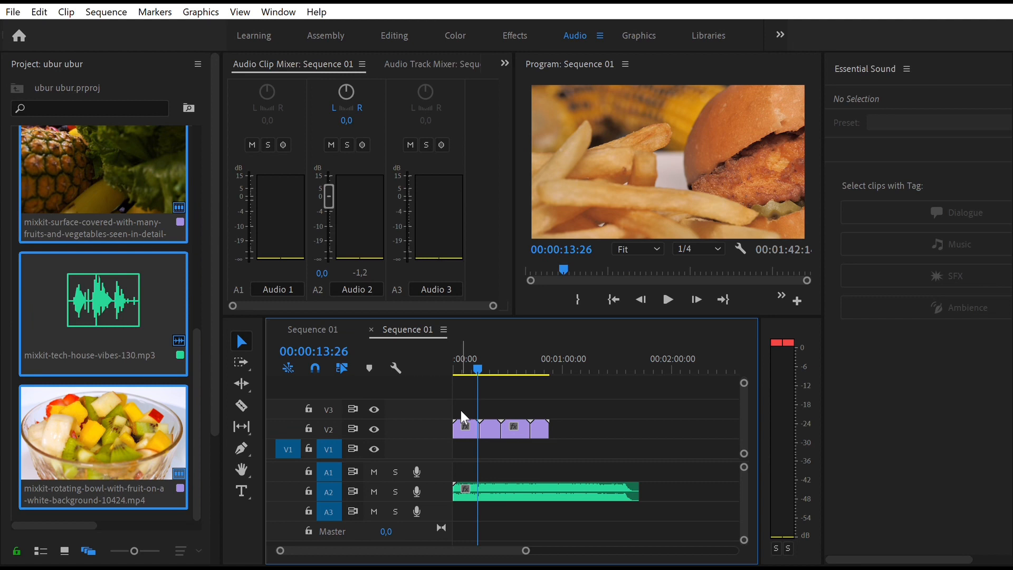
- Trim the end of the burger clip to 00:00:07:01 and play the sequence from the start to check the cut
left_click(462, 425)
left_click_drag(478, 354, 440, 352)
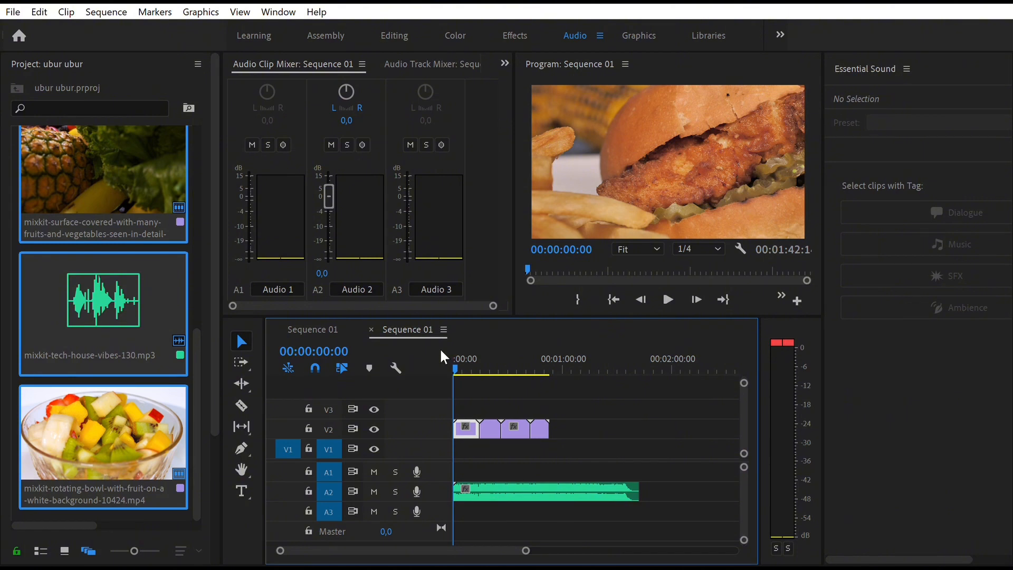
key("space")
key("space")
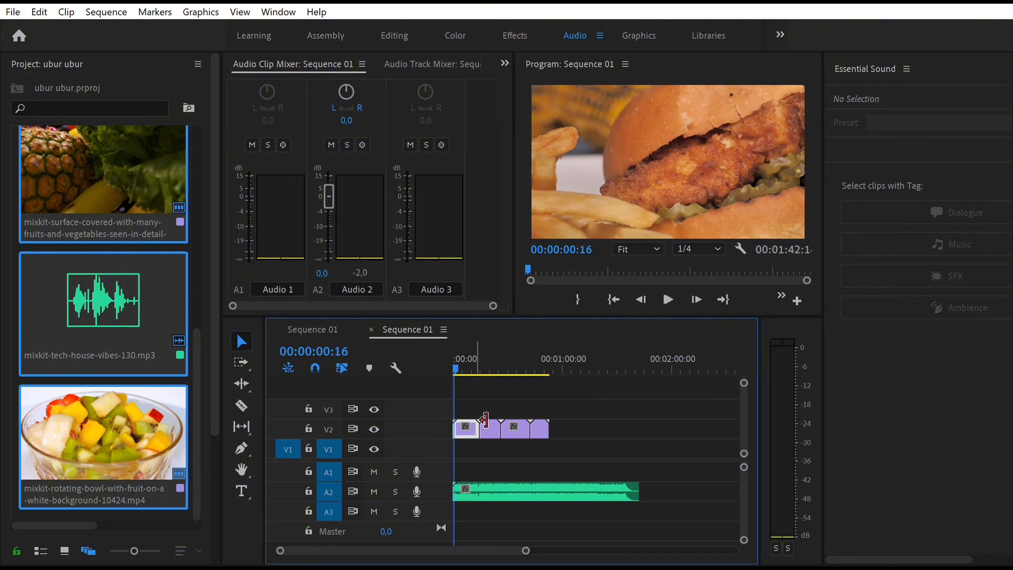
key("space")
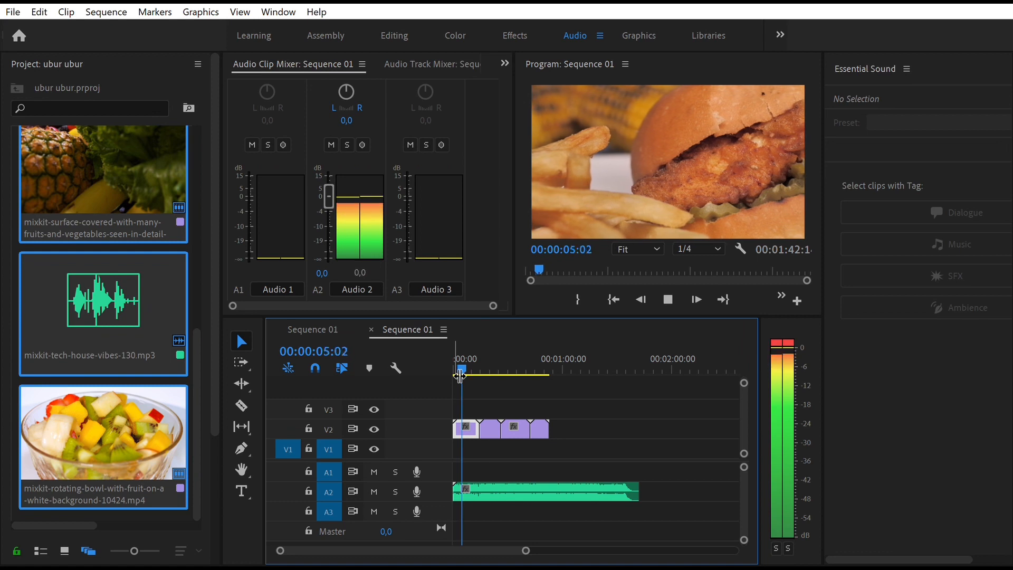
key("space")
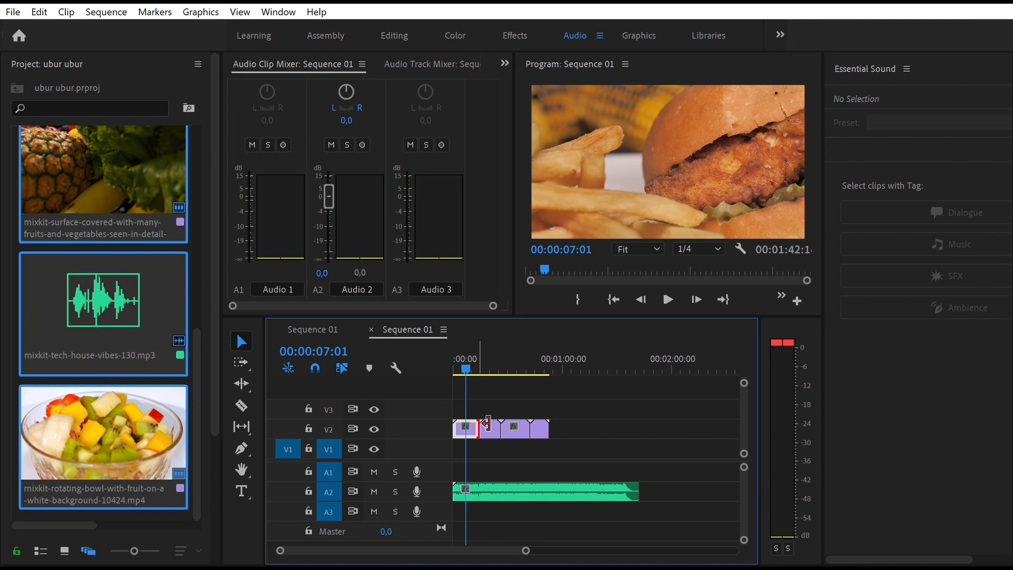
left_click_drag(486, 424, 478, 423)
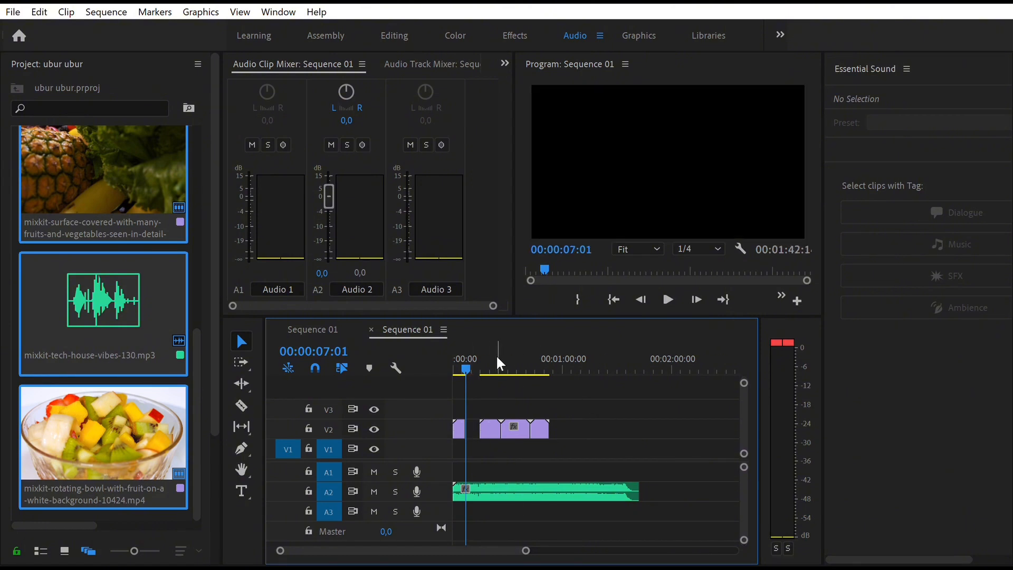
left_click_drag(466, 355, 444, 353)
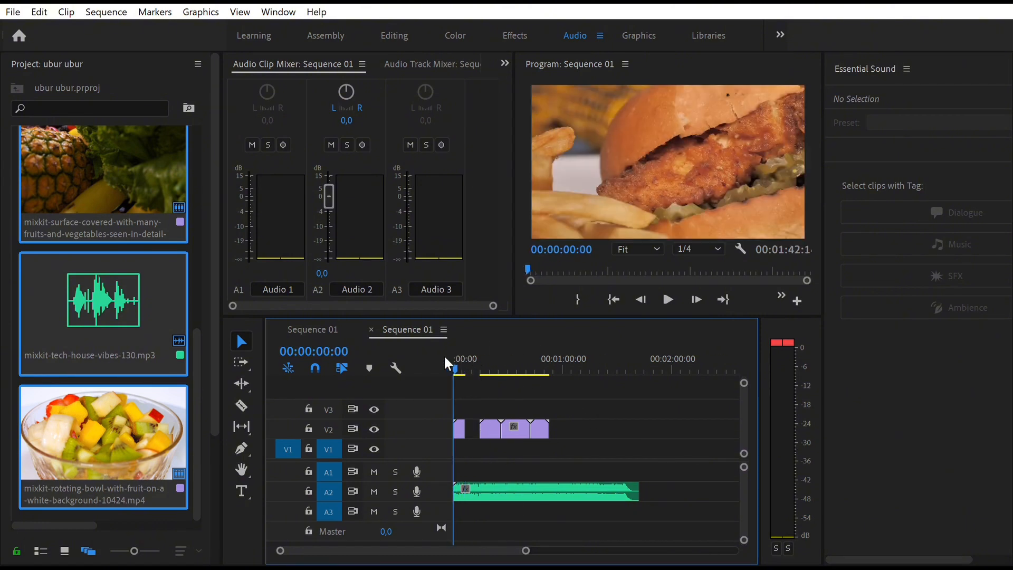
key("space")
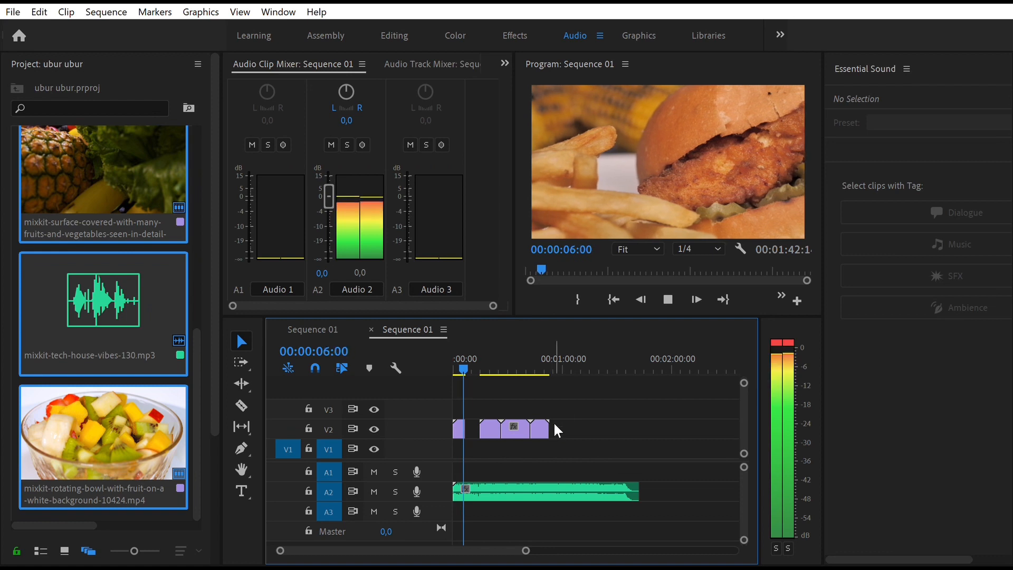
key("space")
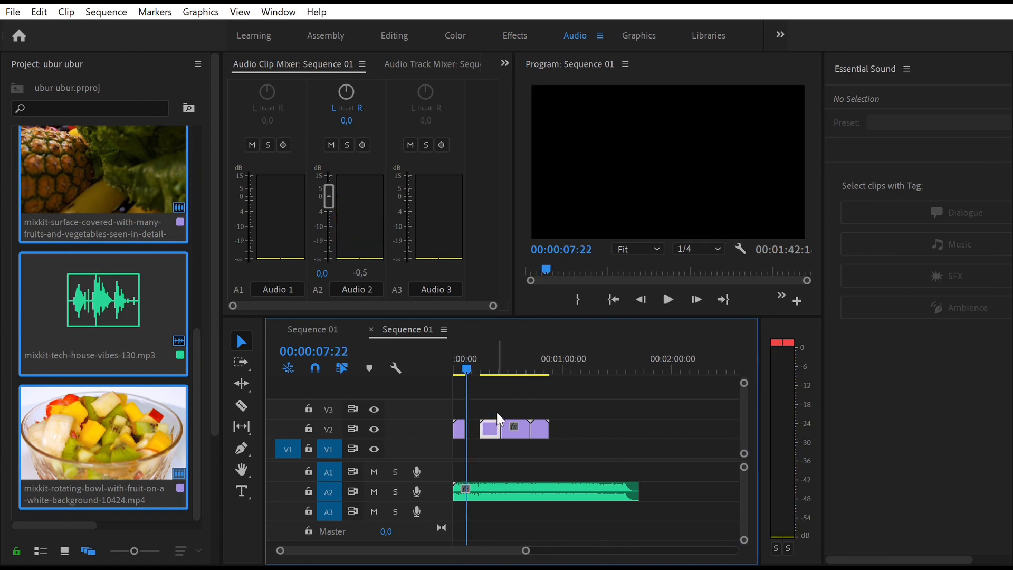
- Preview the second clip on V2 and trim its end to 00:00:18:00
key("space")
left_click(480, 354)
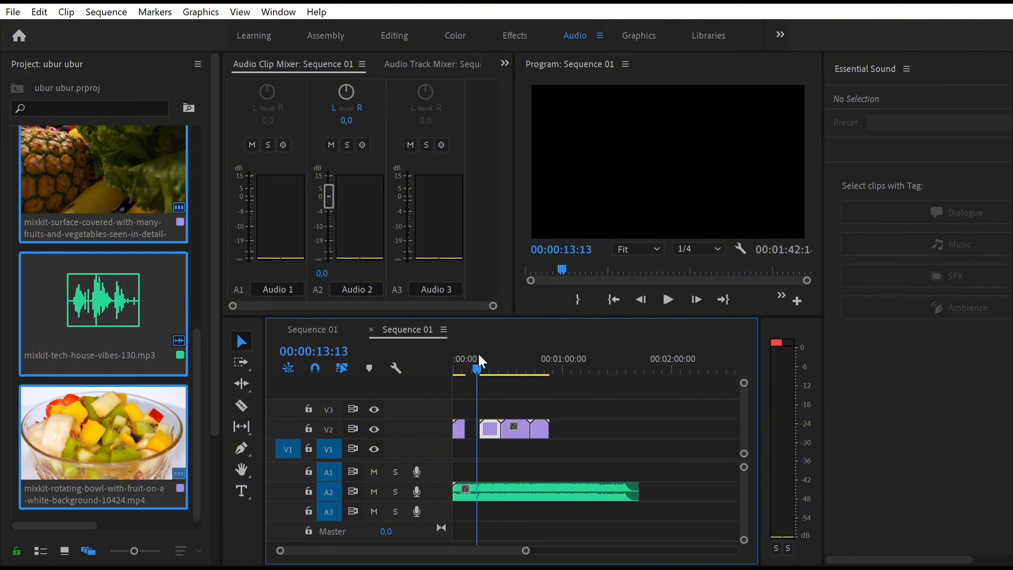
left_click_drag(479, 355, 484, 355)
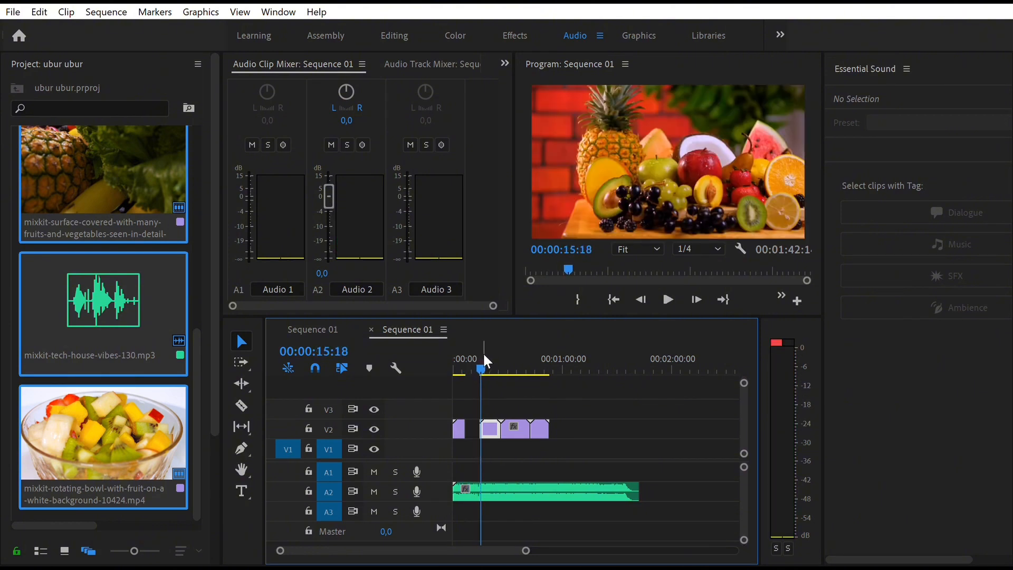
key("space")
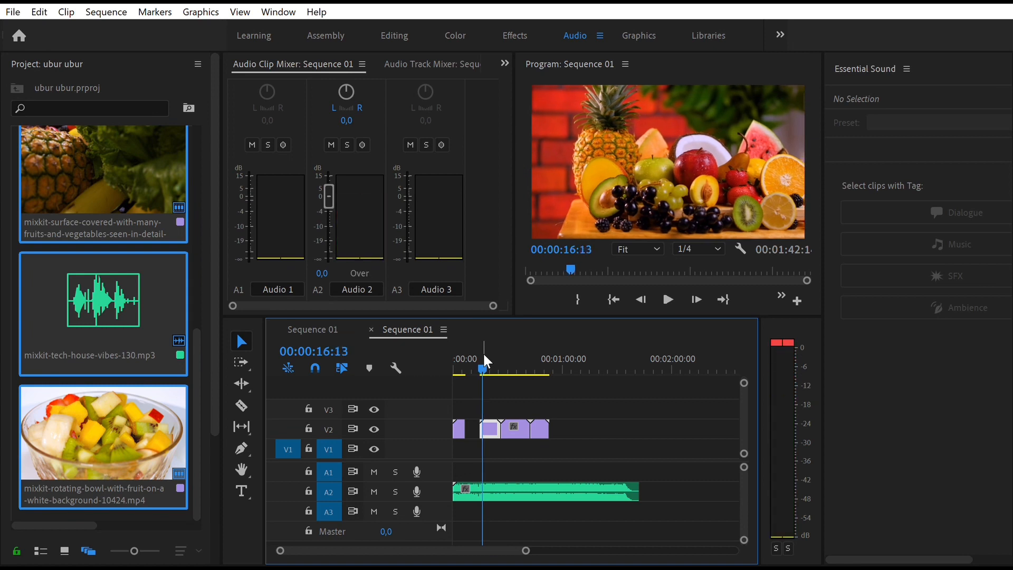
key("space")
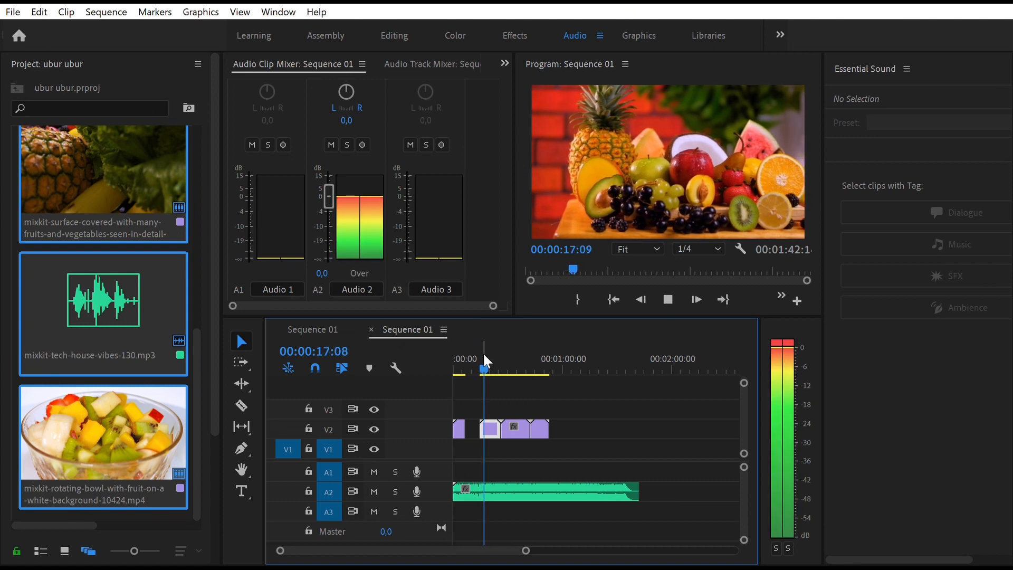
key("space")
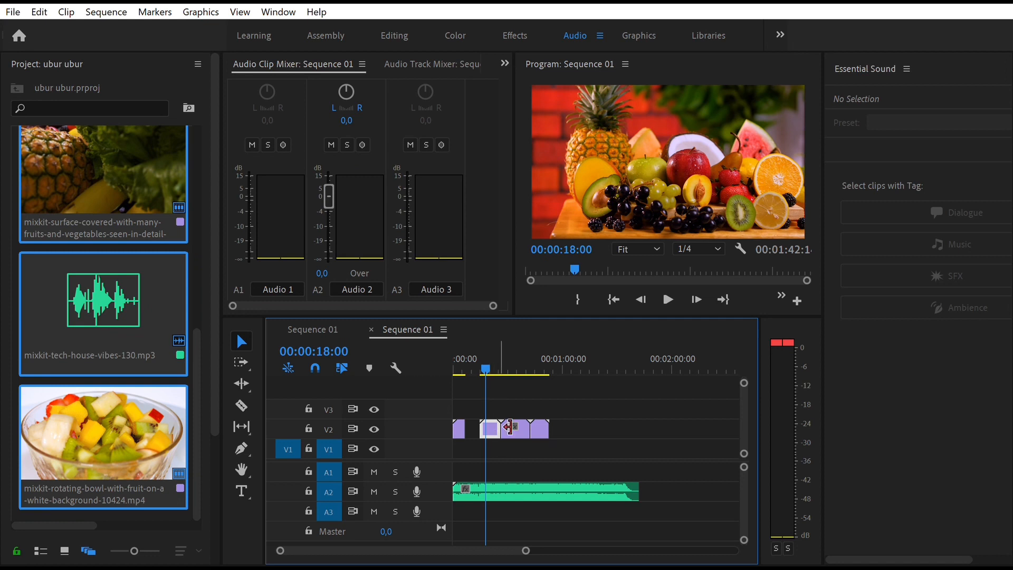
left_click_drag(508, 423, 497, 425)
- Shorten the third and fourth clips on V2 and close the gaps so all four clips sit back to back
left_click(524, 427)
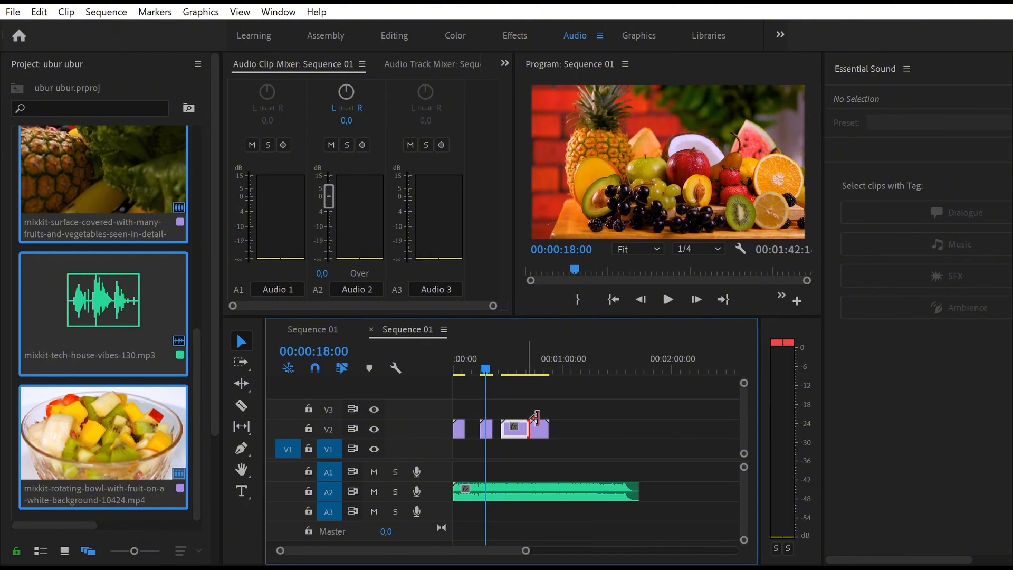
left_click_drag(529, 422, 515, 423)
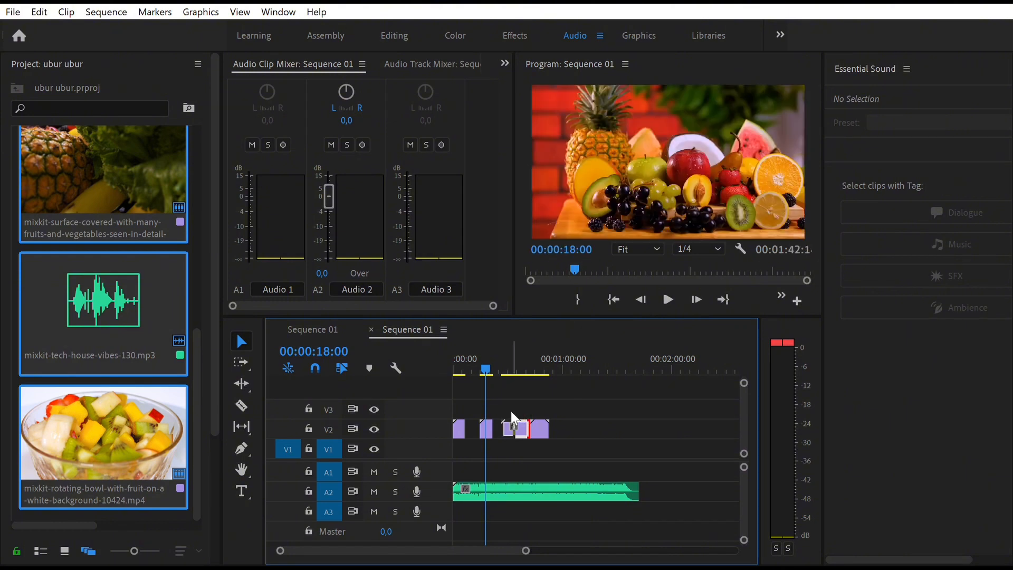
left_click(538, 425)
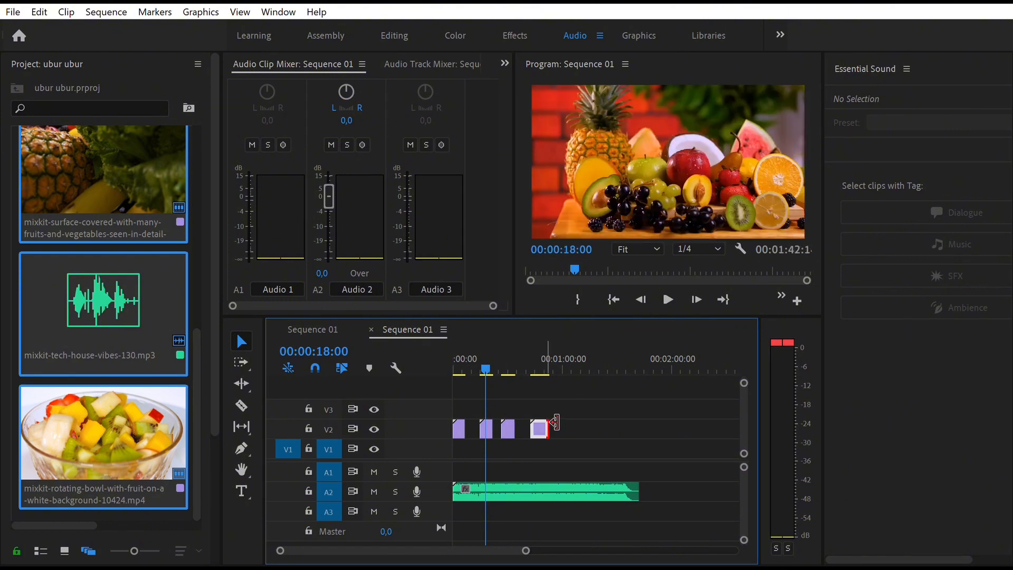
left_click_drag(555, 422, 513, 421)
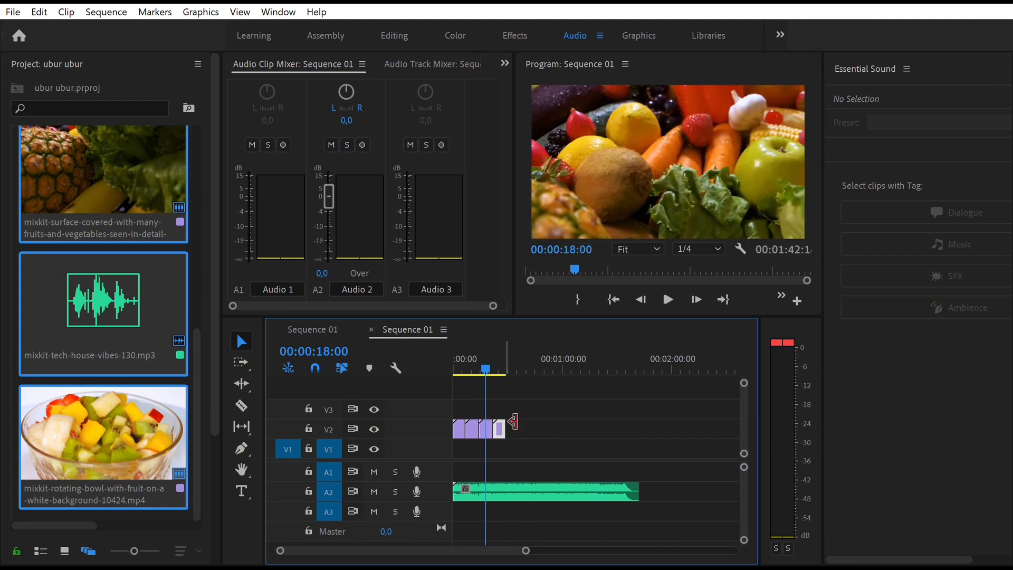
- Play the sequence from the start to 00:00:32:21 and trim the end of the music clip to that point
left_click_drag(482, 352, 451, 353)
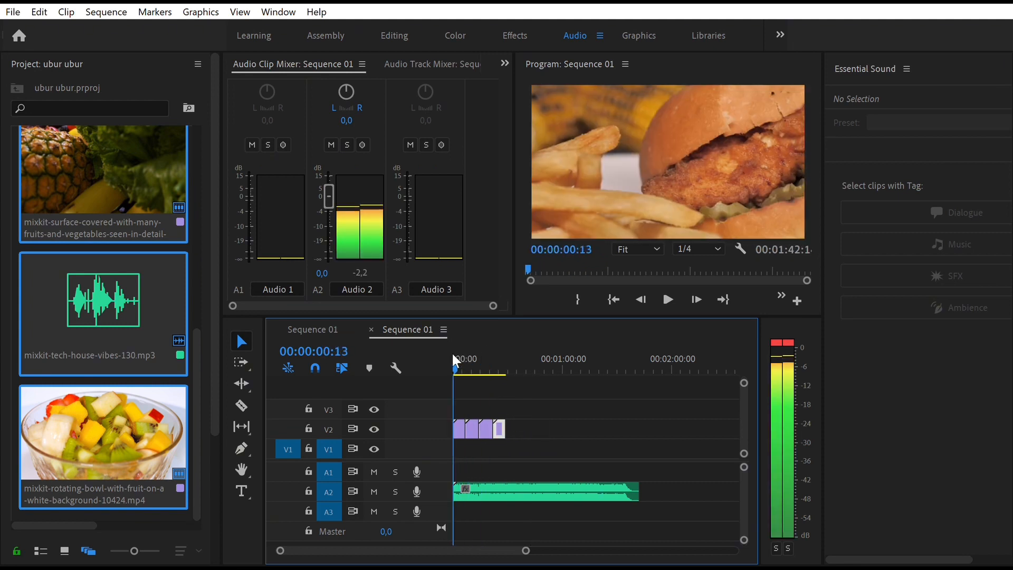
key("space")
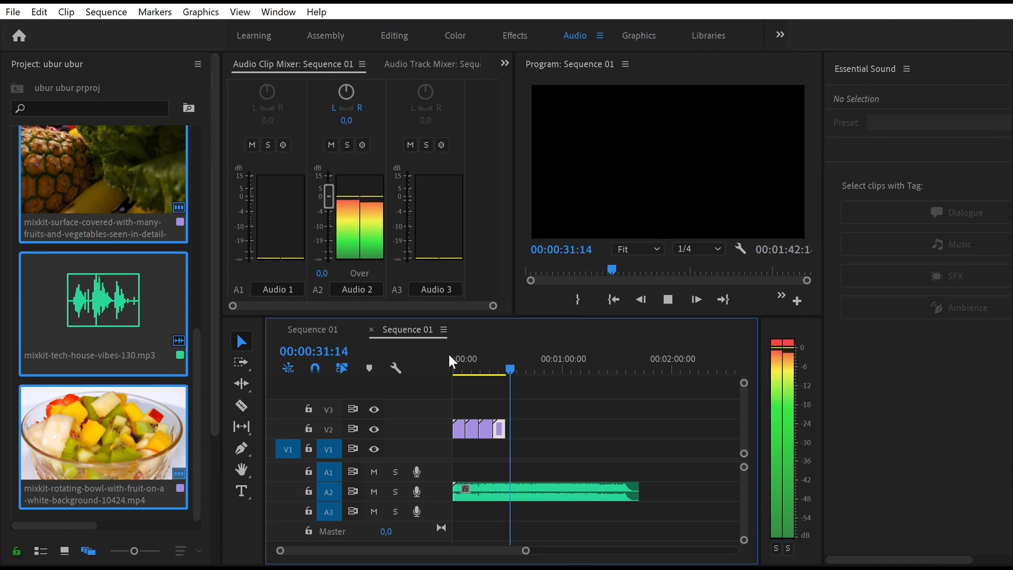
key("space")
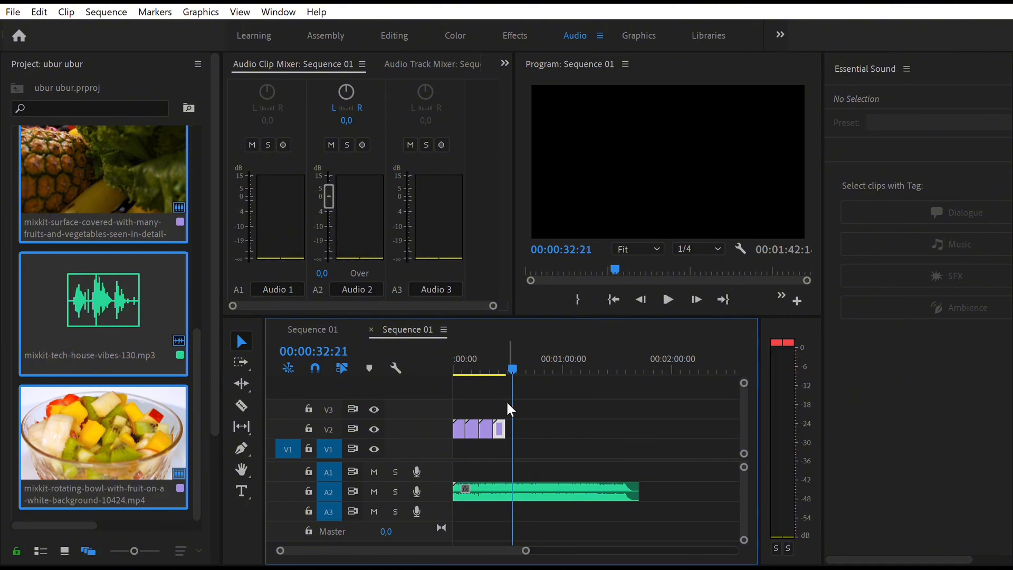
left_click(596, 482)
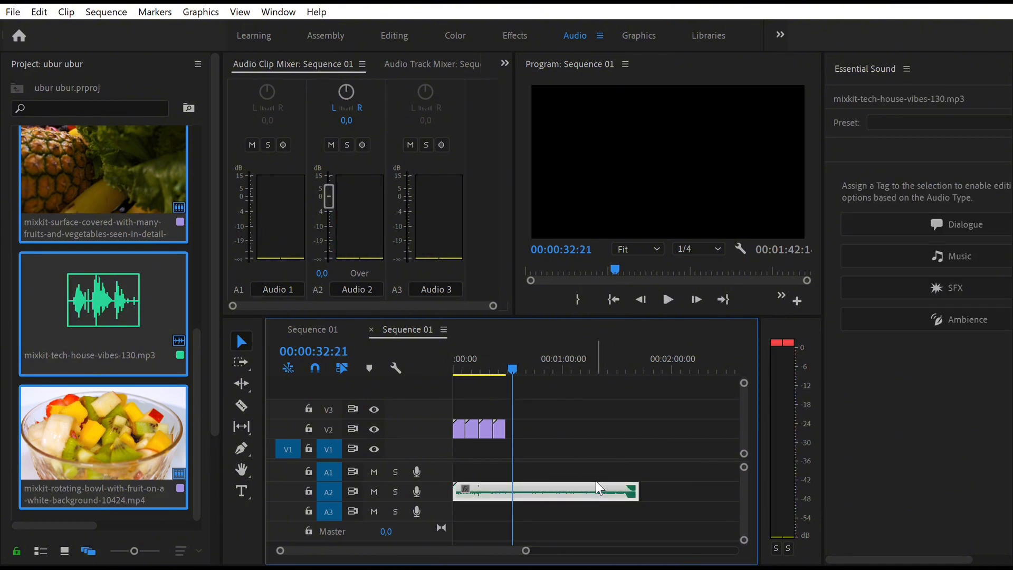
left_click_drag(646, 482, 524, 482)
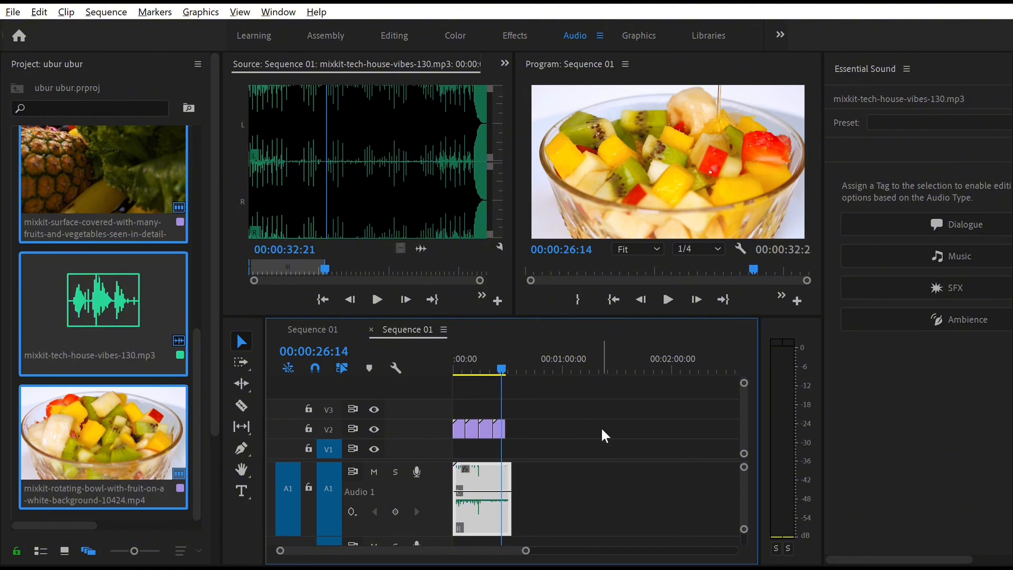
- Add two volume keyframes with the Pen tool so the music fades to silence from just before the last clip's end to 00:00:32:21
left_click_drag(533, 535, 511, 534)
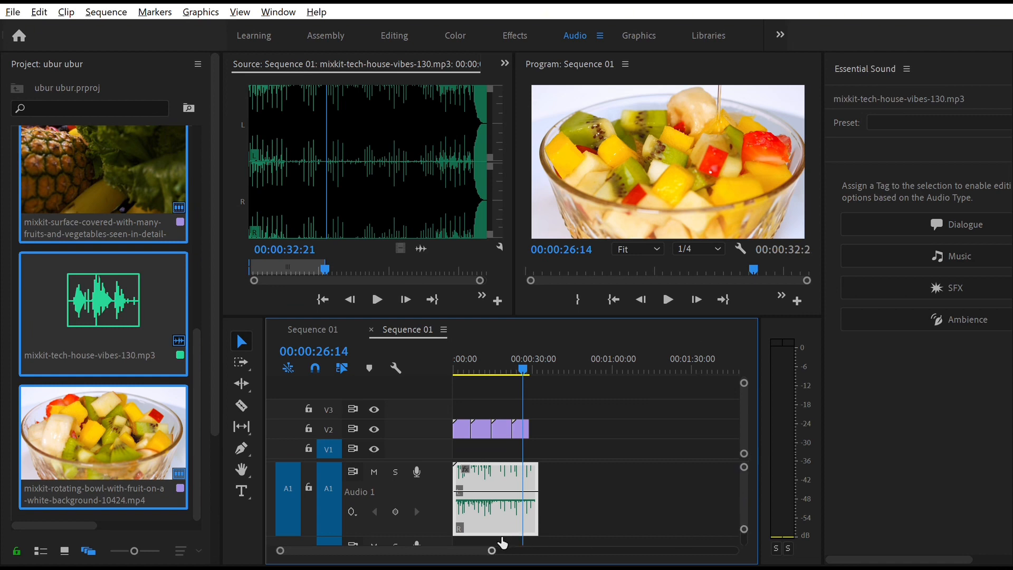
left_click_drag(493, 546, 538, 551)
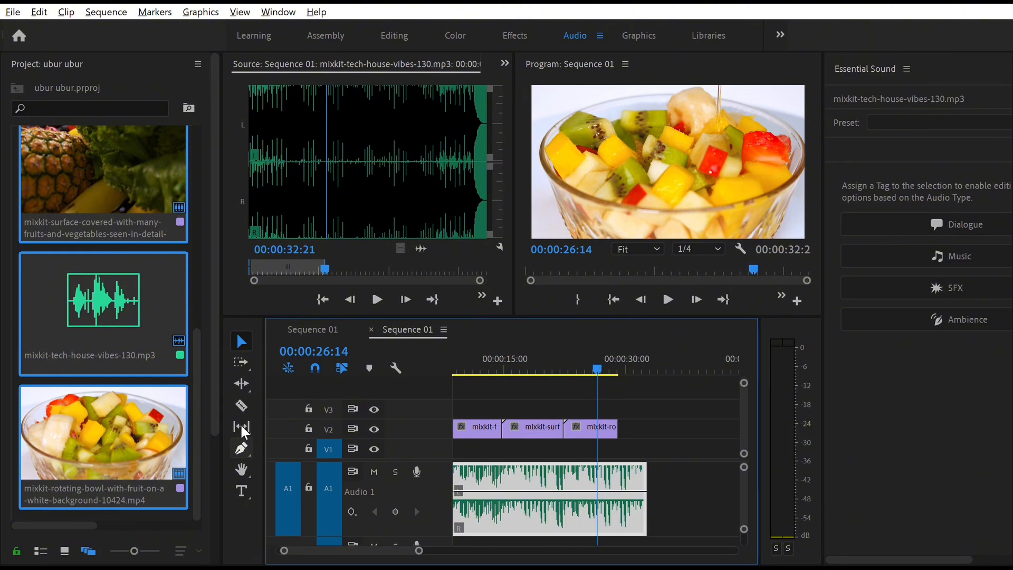
left_click(240, 447)
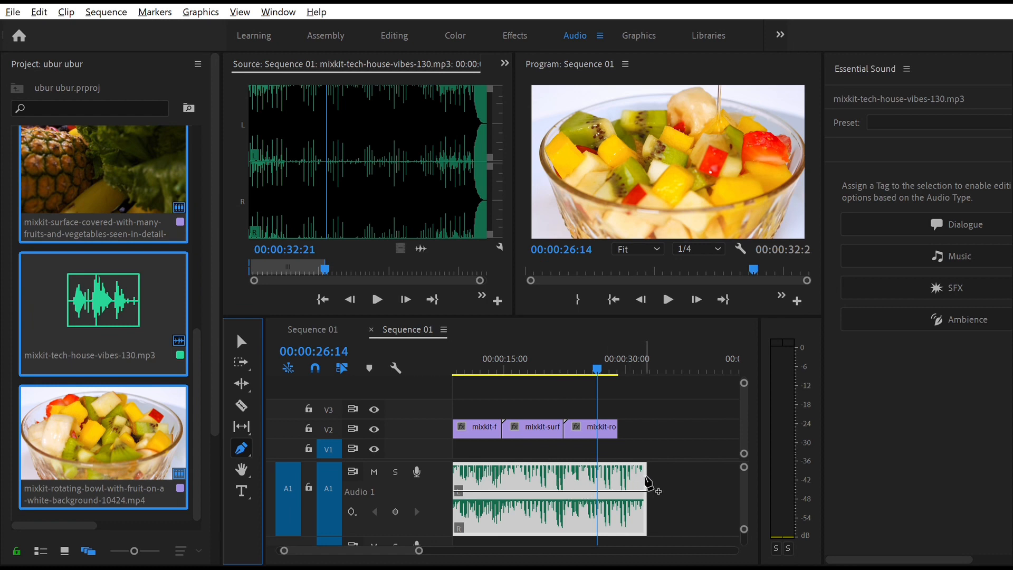
left_click(644, 480)
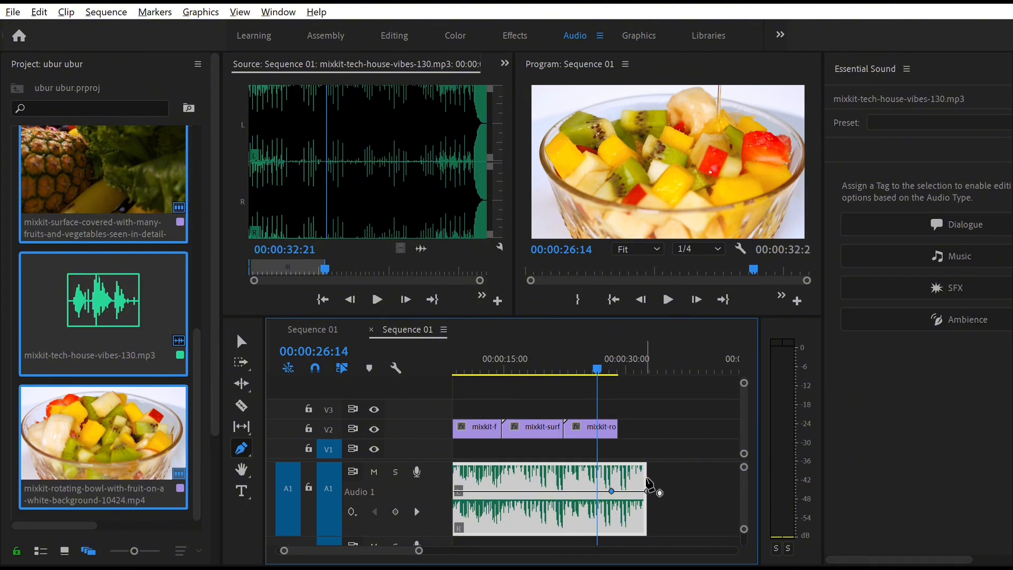
left_click_drag(646, 492, 645, 526)
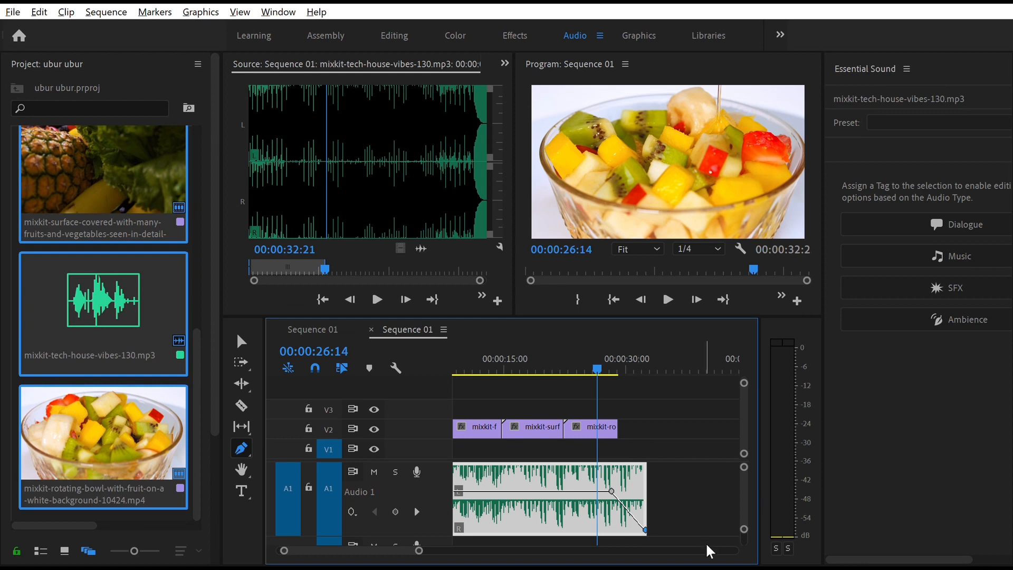
left_click_drag(612, 491, 612, 492)
- Play the sequence through to the end to check the music fade-out, and briefly replay its opening
left_click(474, 349)
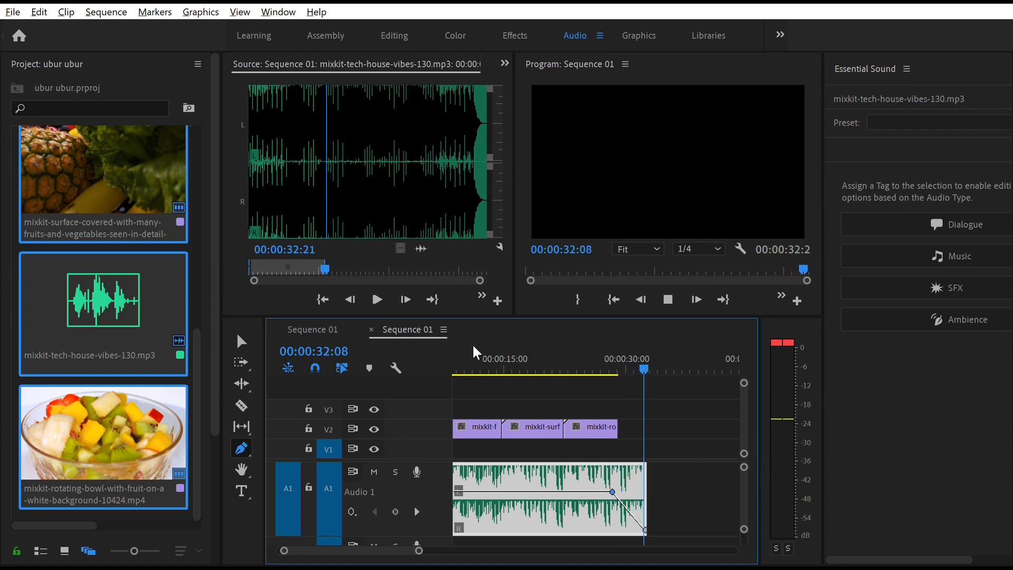
key("space")
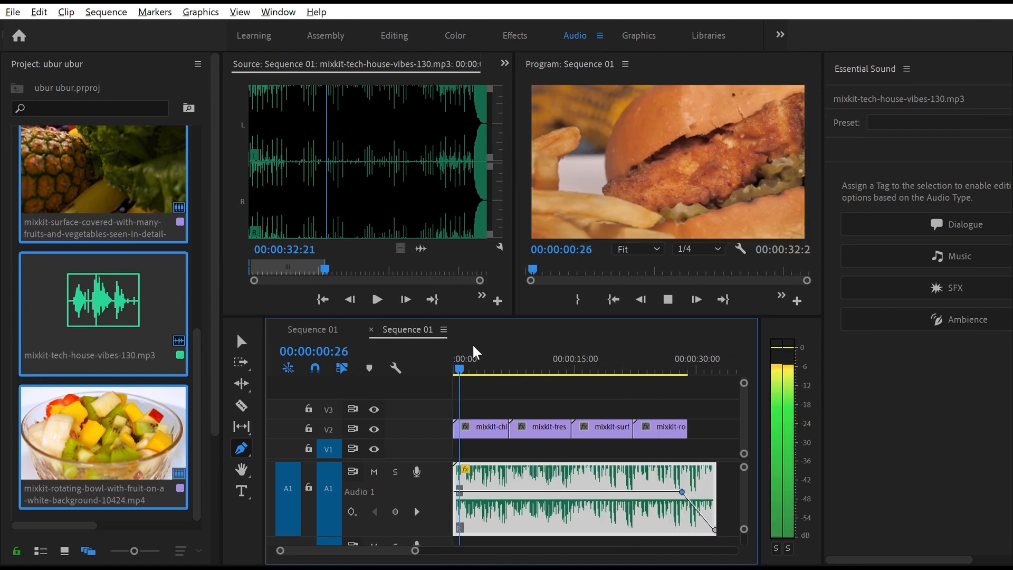
key("space")
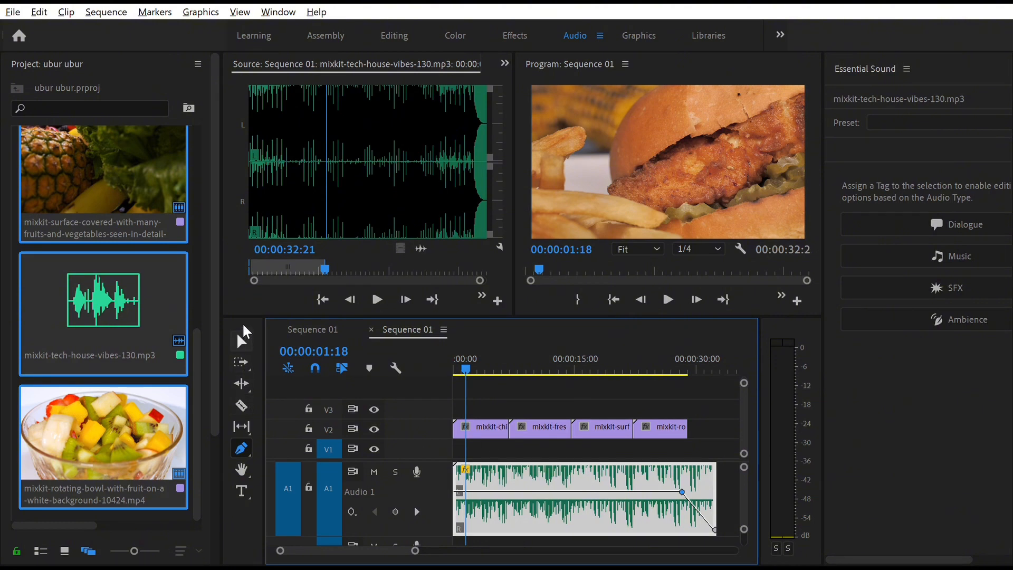
- Add the text "JUNK FOOD" over the burger clip and fit its V3 graphic to the length of that clip
left_click(243, 328)
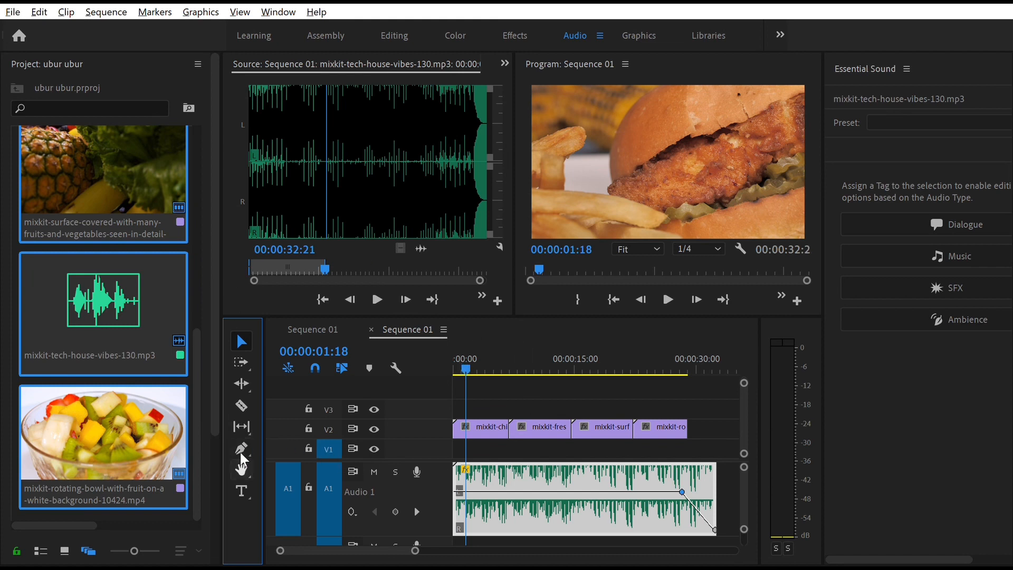
left_click(241, 488)
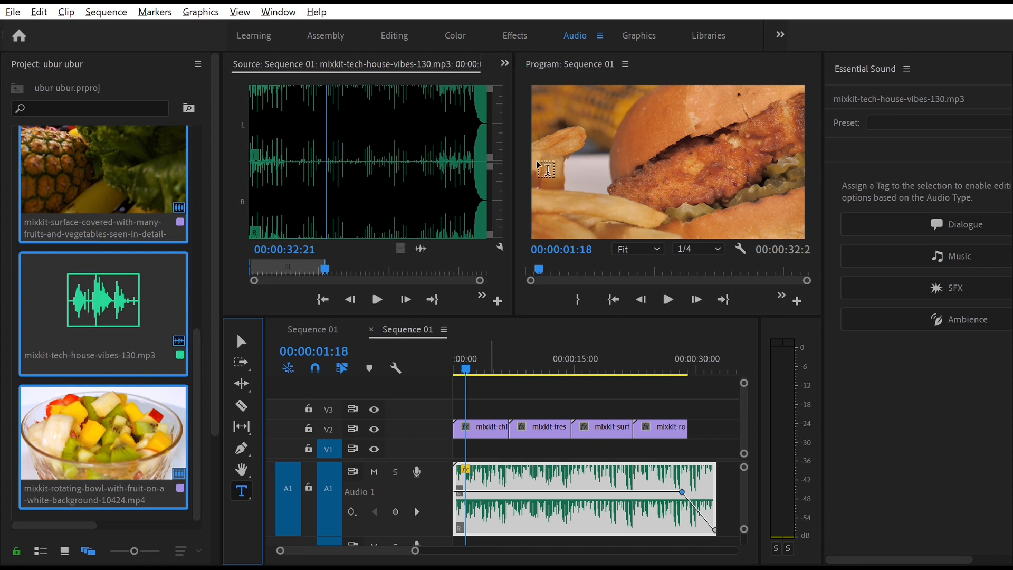
left_click(491, 422)
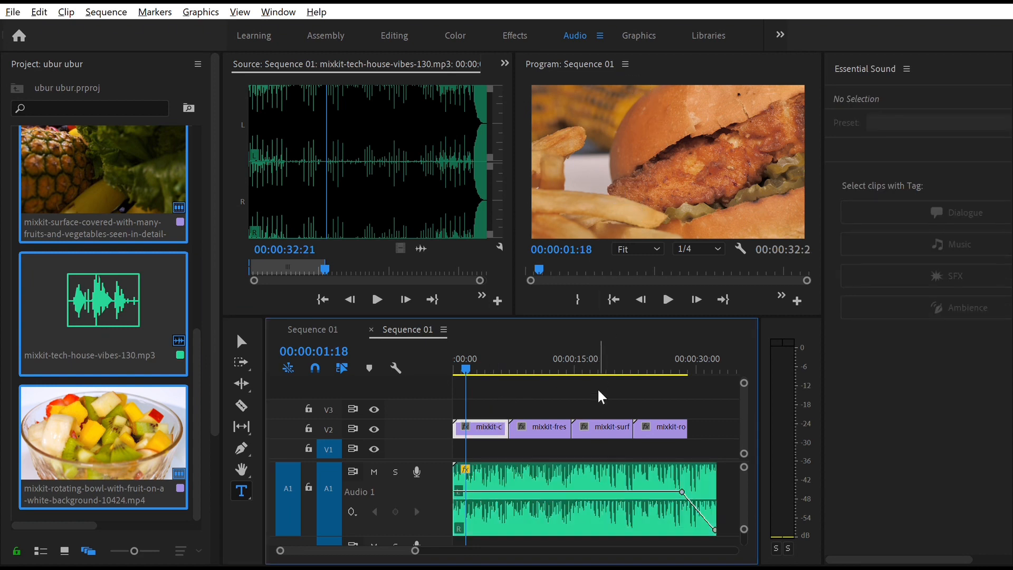
left_click(600, 424)
left_click(668, 425)
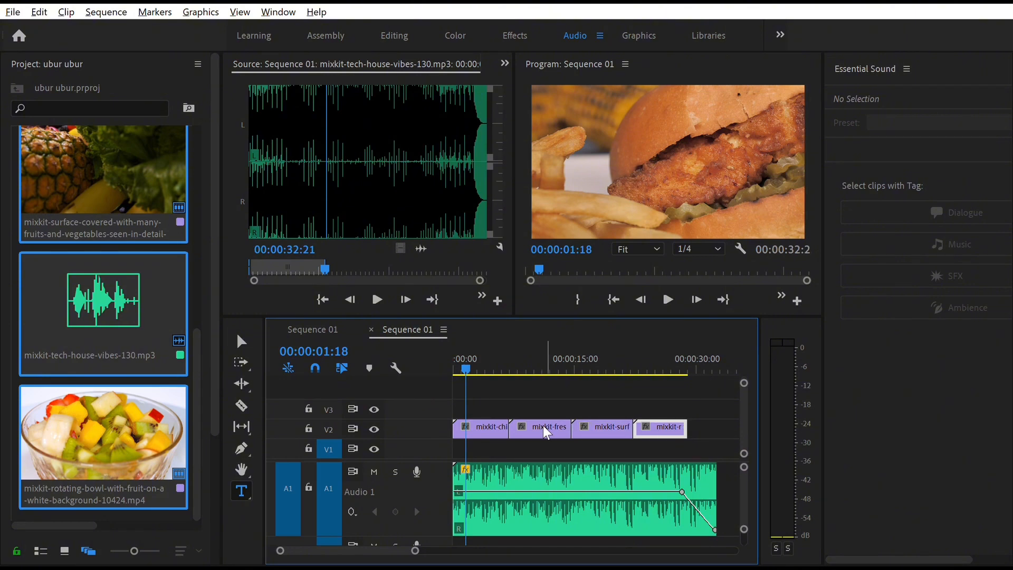
left_click(619, 366)
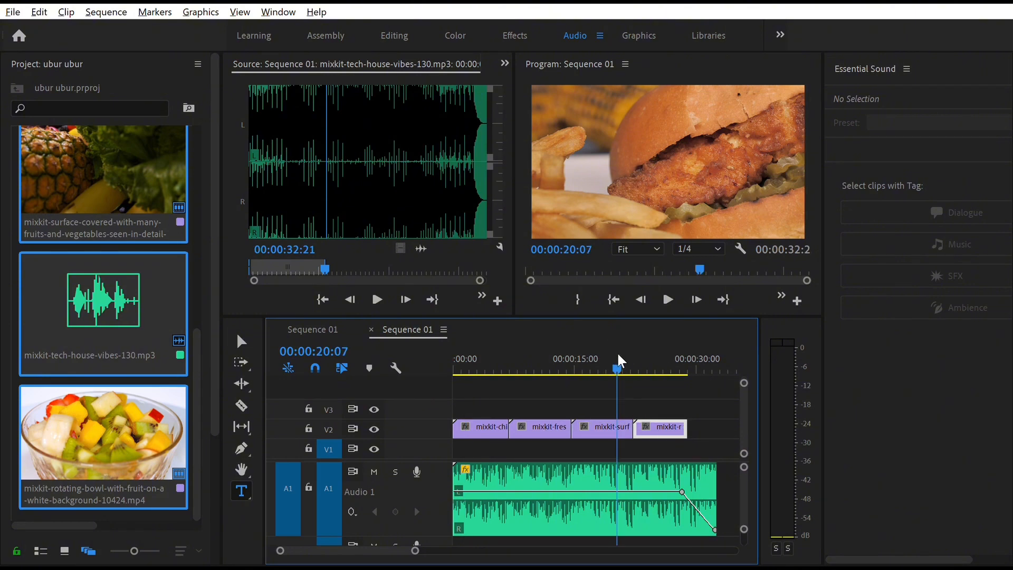
left_click(517, 359)
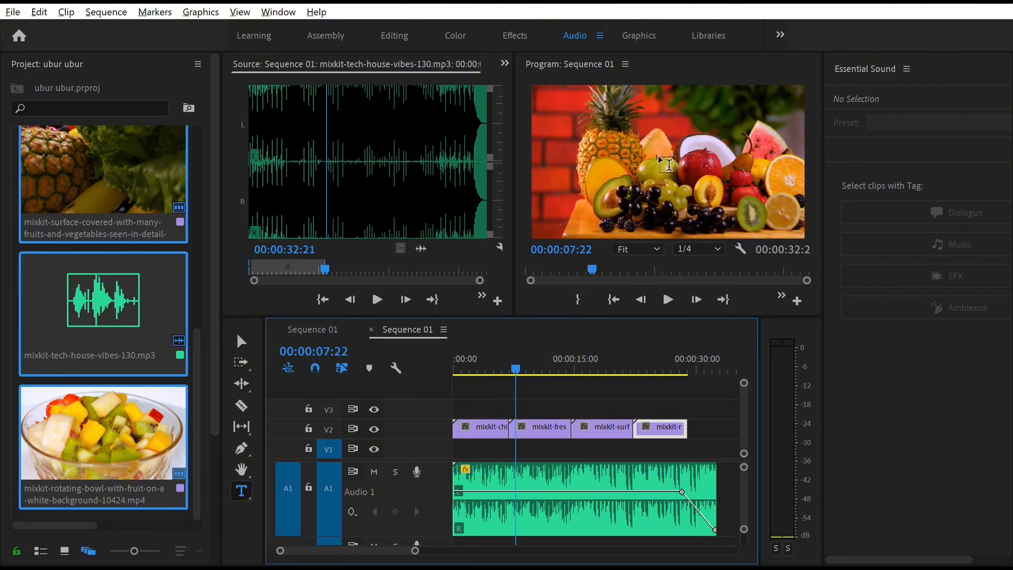
left_click(461, 355)
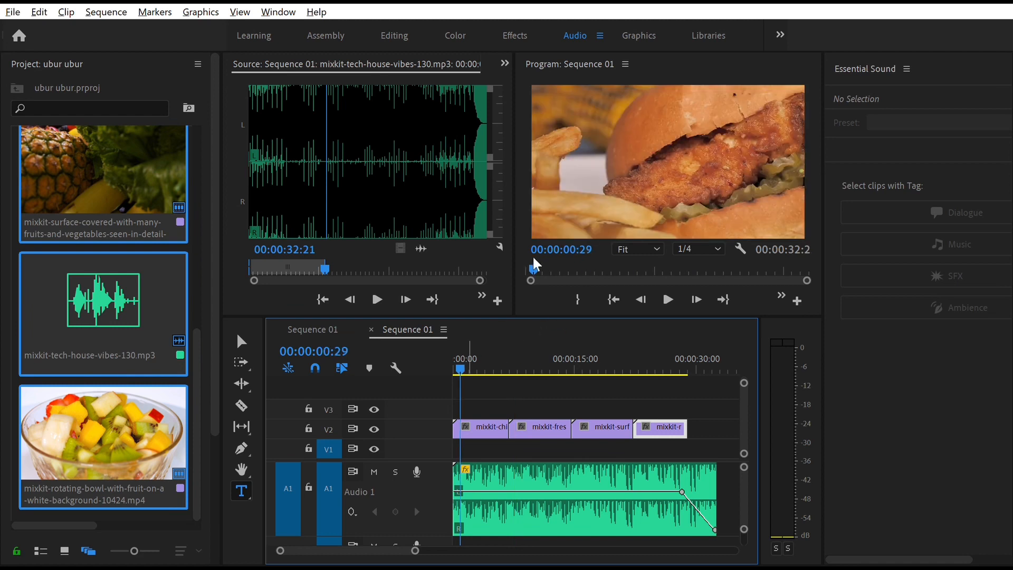
left_click(559, 143)
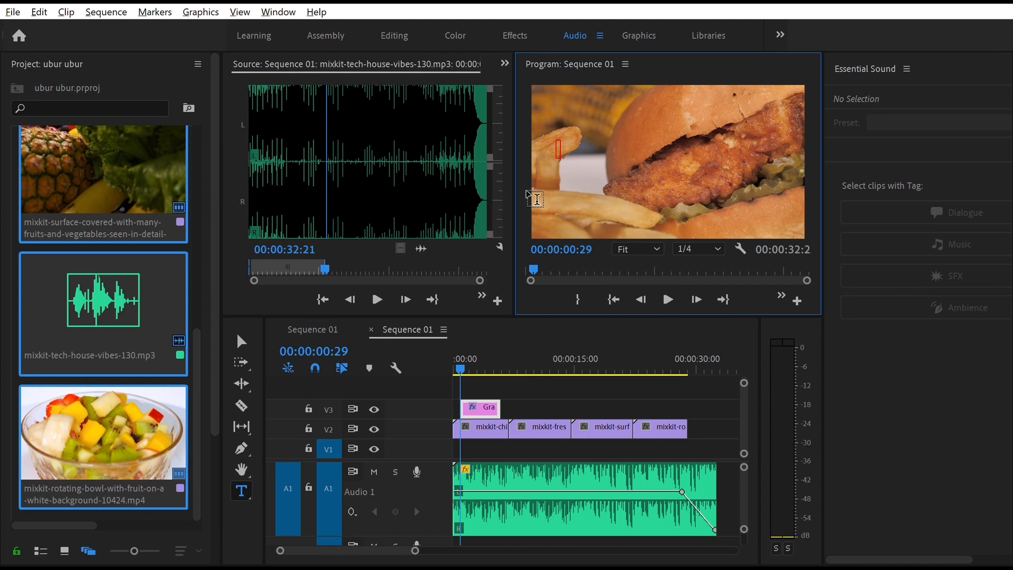
type("JUNK FOOD")
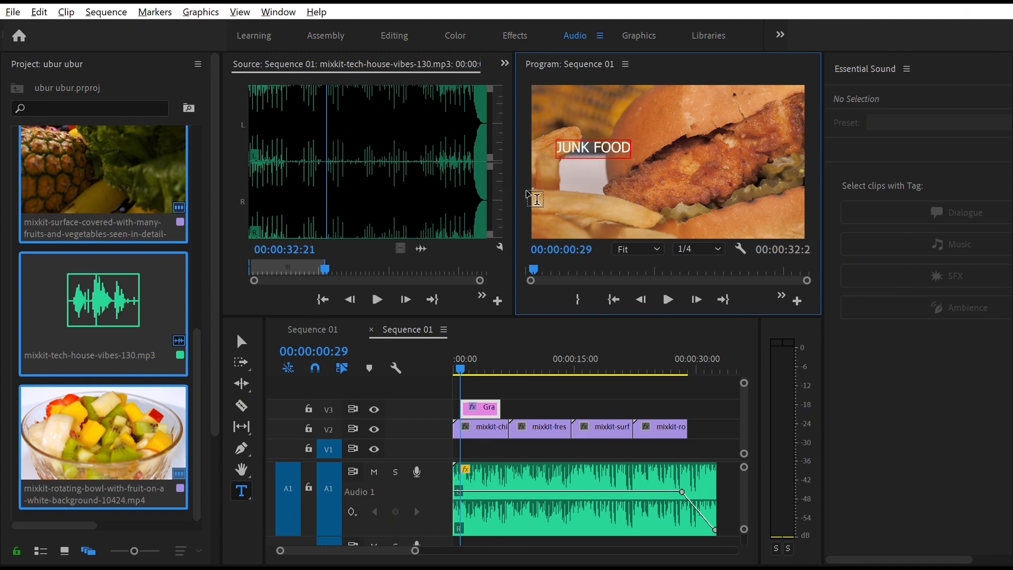
left_click(477, 402)
left_click_drag(477, 402, 508, 405)
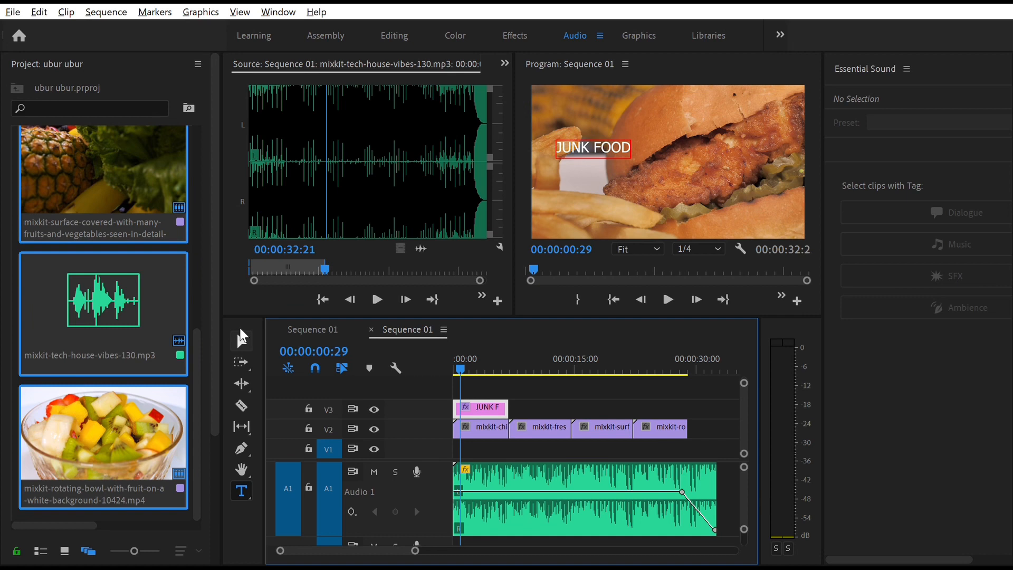
- Enlarge the "JUNK FOOD" text, centre it over the burger, and play to 00:00:02:00 to check it
left_click(240, 330)
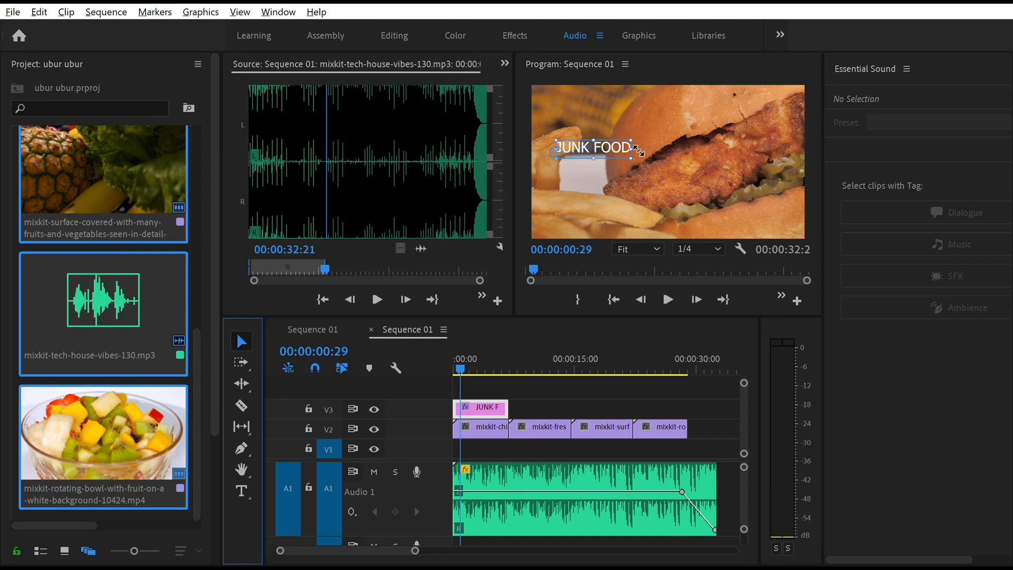
left_click_drag(638, 151, 678, 173)
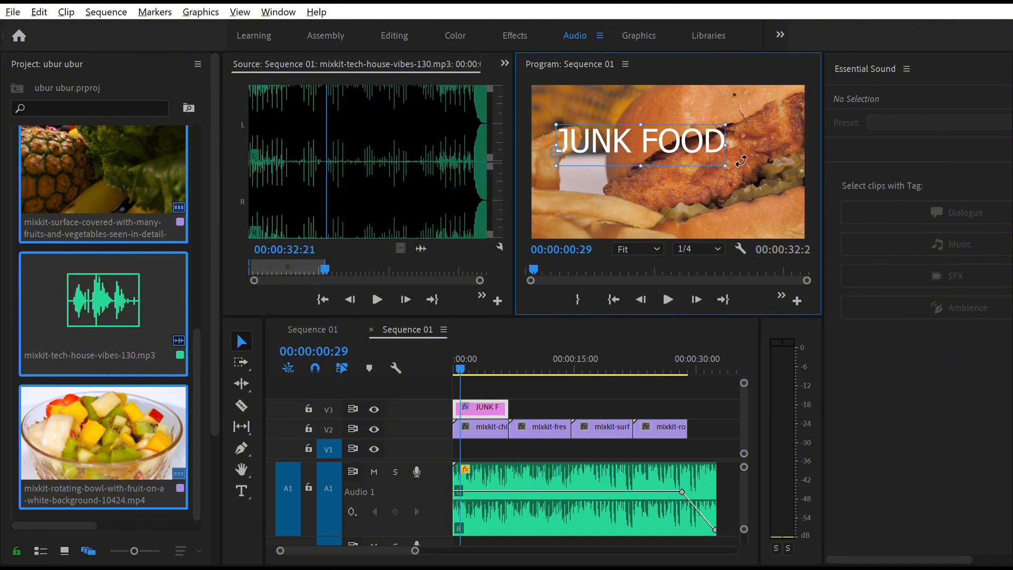
mouse_move(734, 160)
left_mouse_down()
mouse_move(792, 174)
mouse_move(651, 153)
mouse_move(721, 153)
mouse_move(758, 170)
mouse_move(751, 168)
left_mouse_up()
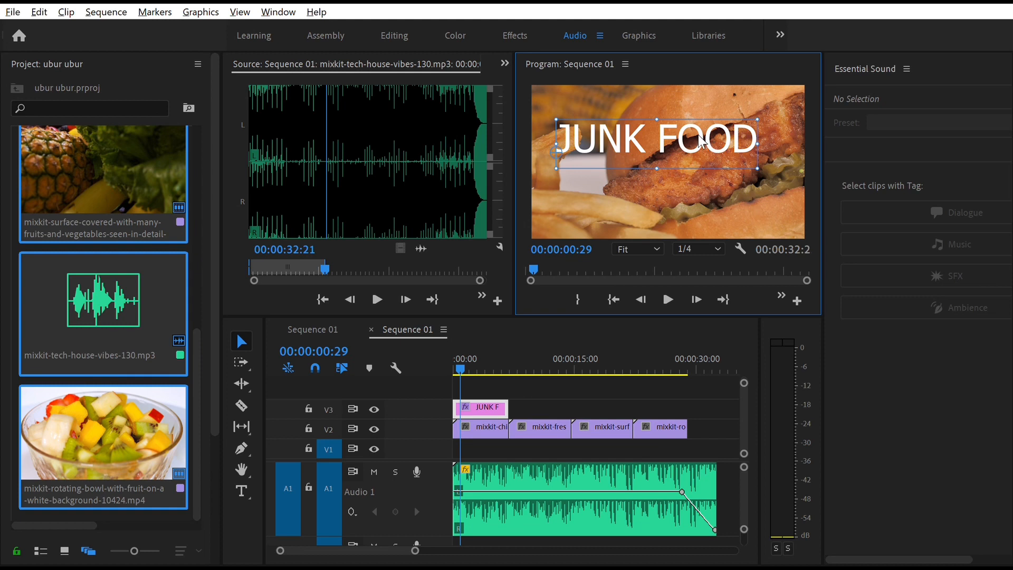
left_click_drag(702, 142, 677, 167)
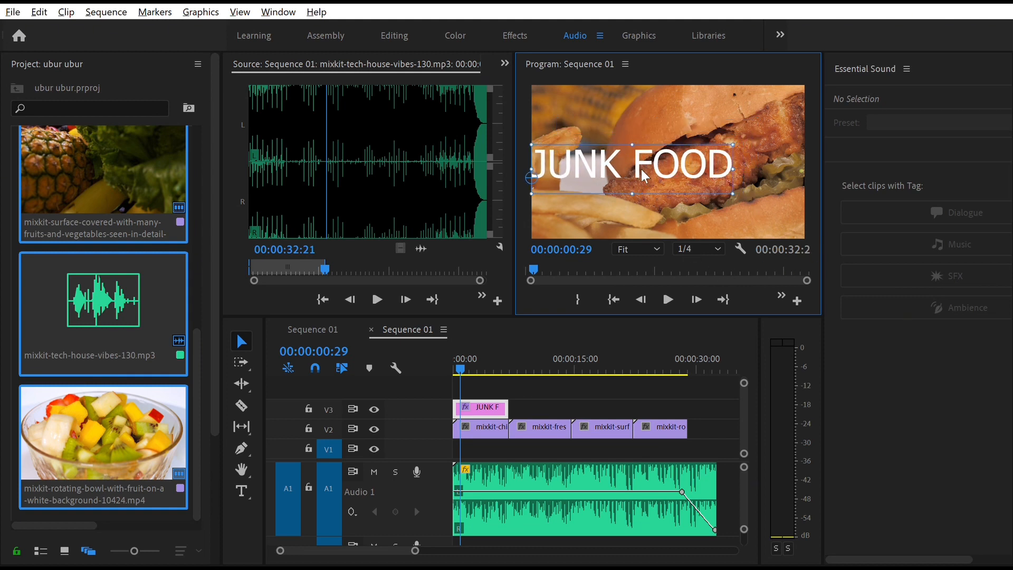
left_click_drag(639, 173, 655, 172)
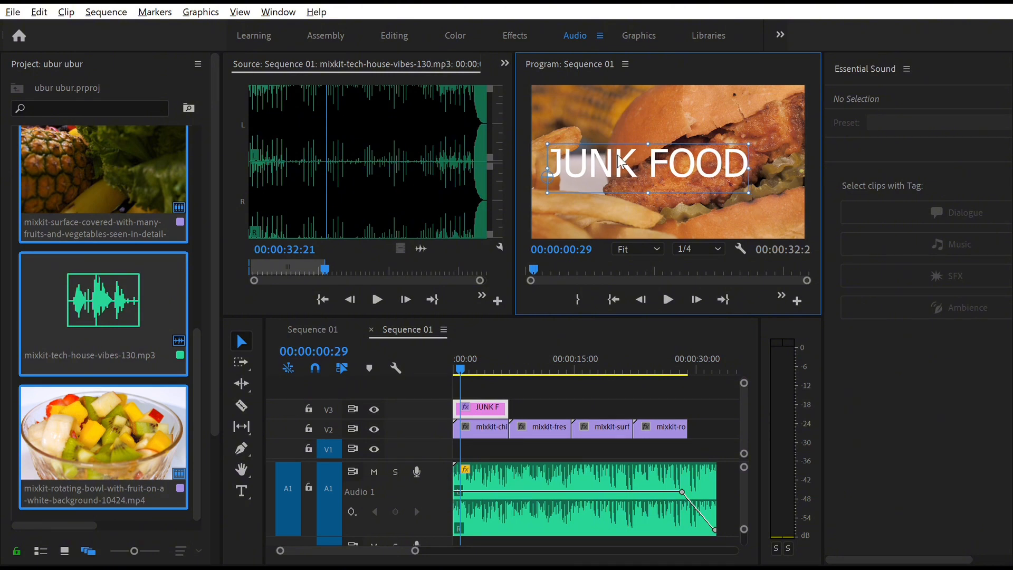
key("space")
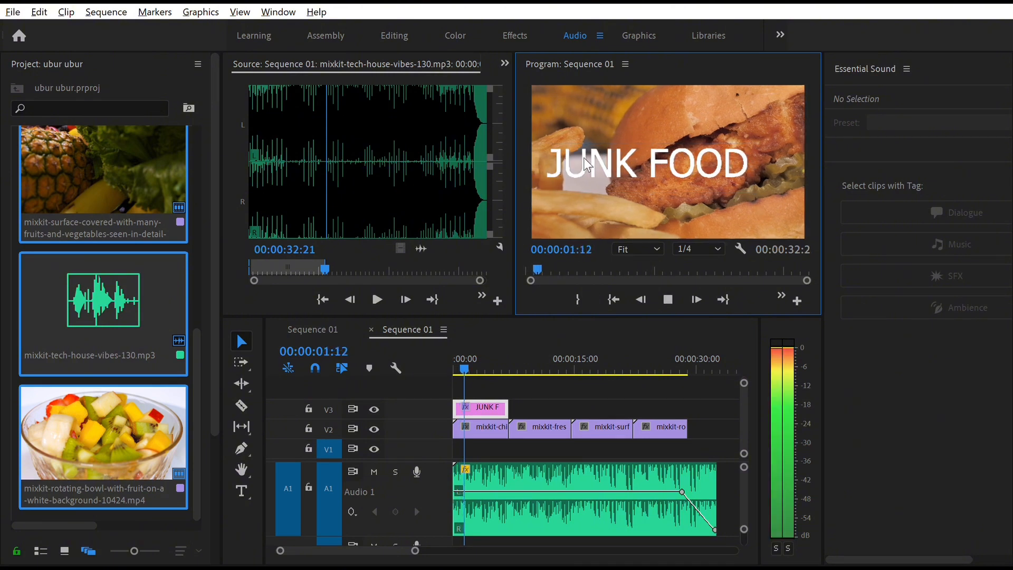
key("space")
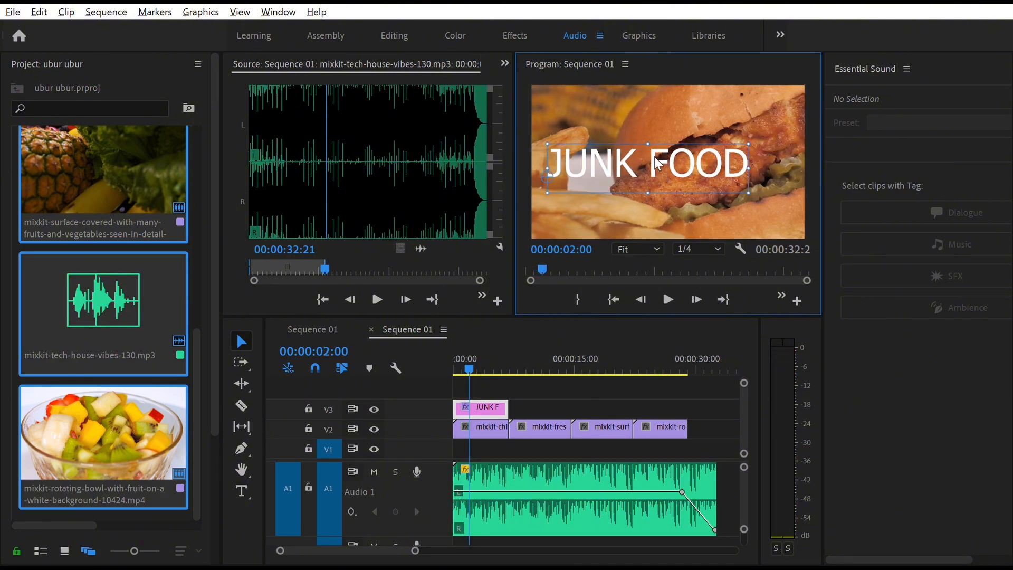
- Switch to the Color workspace and set the "JUNK FOOD" text's font to Tw Cen MT Condensed Extra Bold in Effect Controls
key("t")
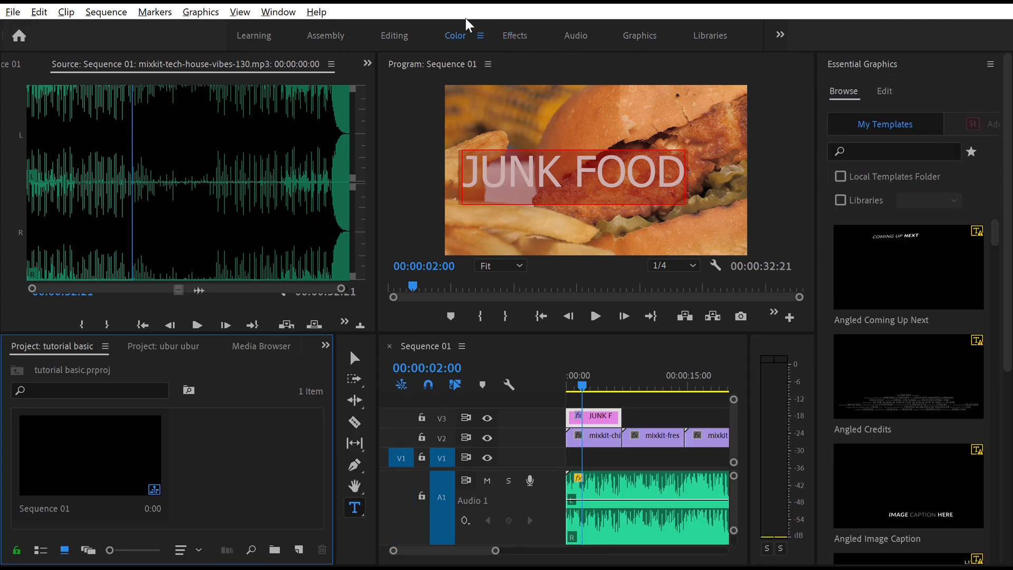
left_click(337, 62)
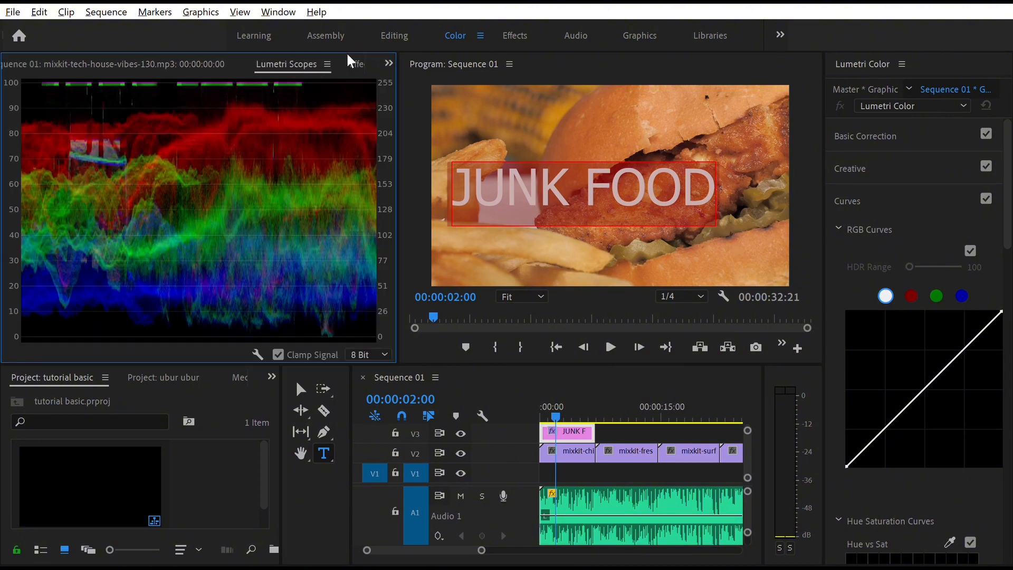
left_click(351, 60)
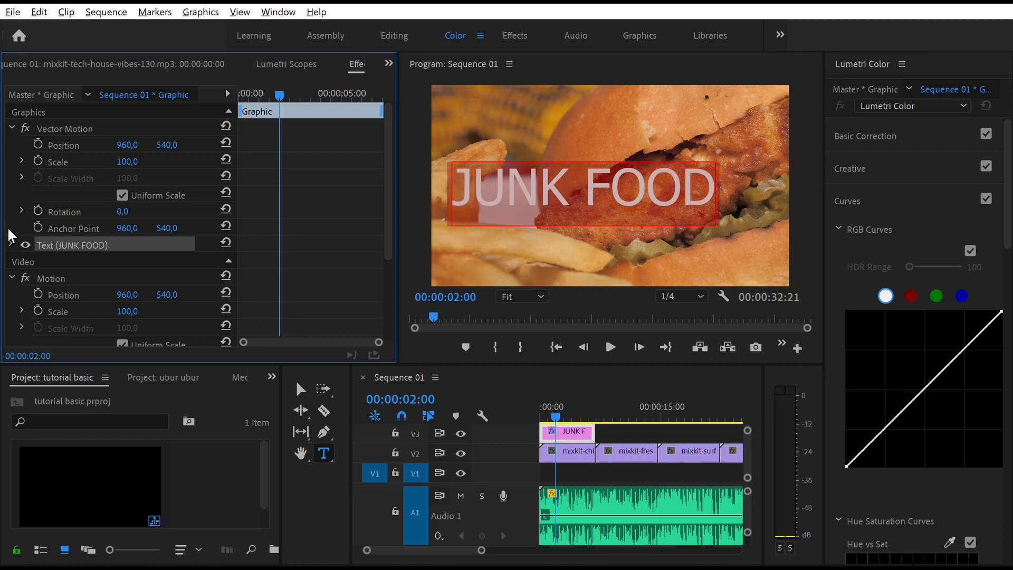
left_click_drag(352, 53, 248, 54)
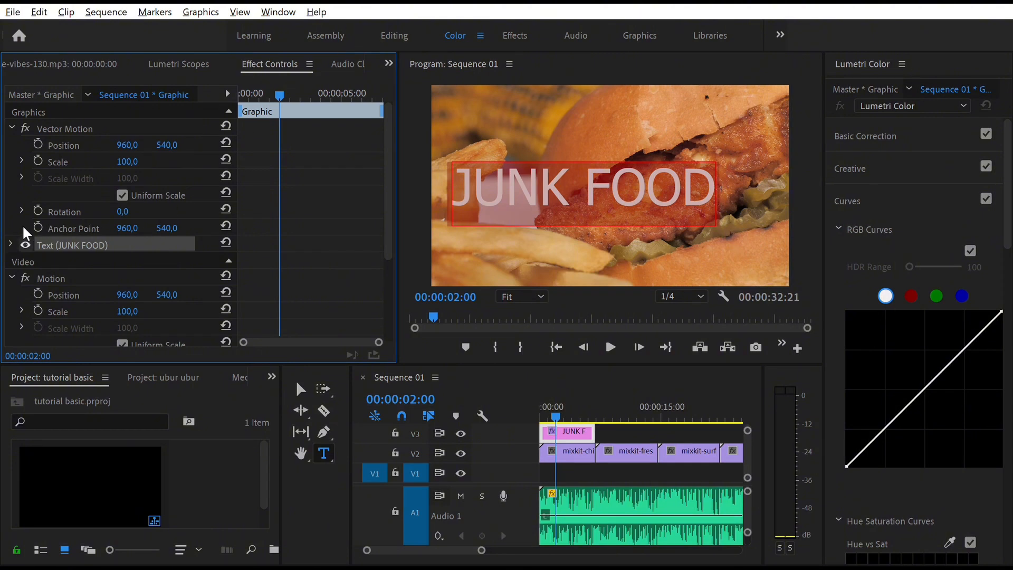
left_click(11, 232)
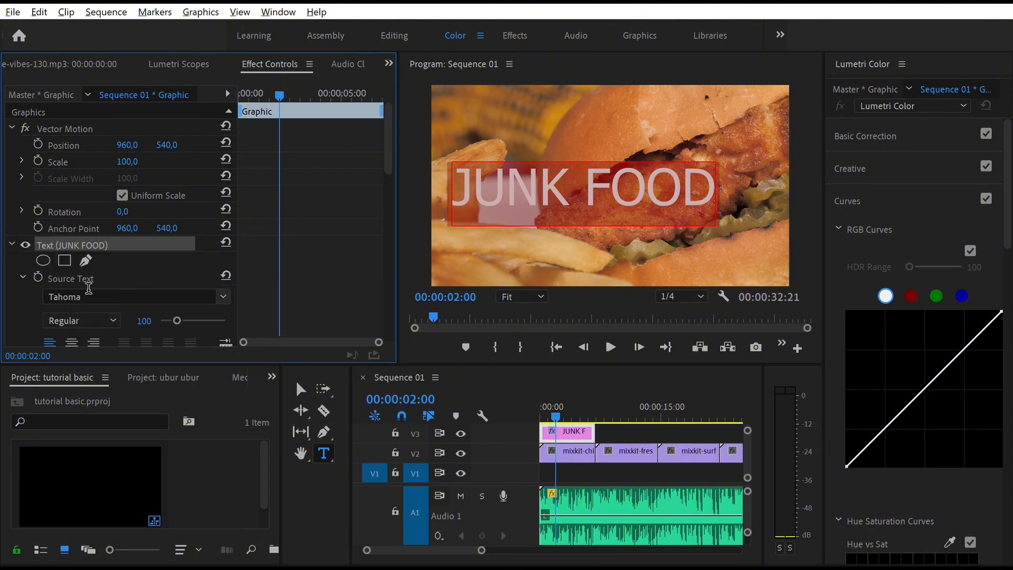
left_click(90, 296)
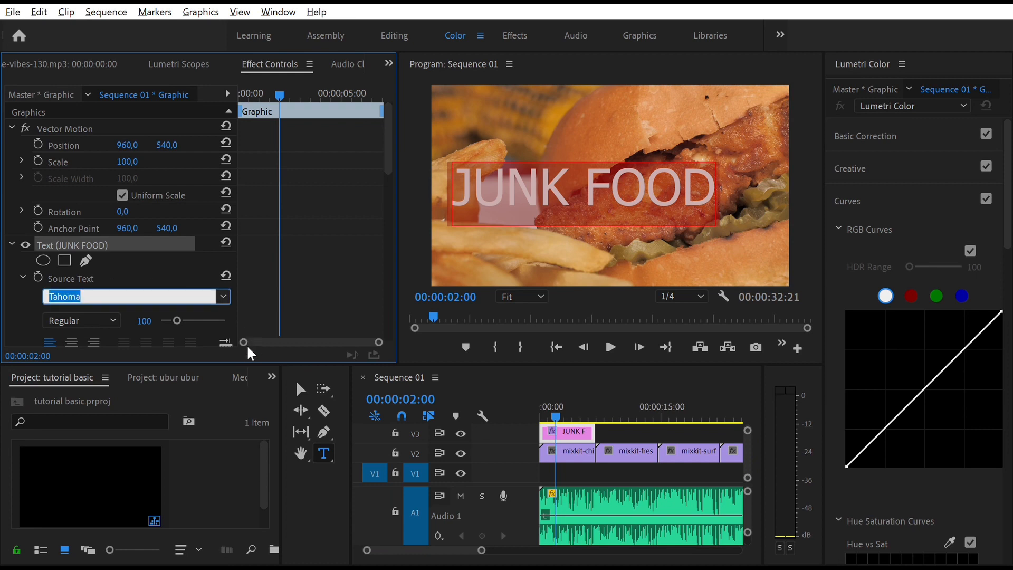
left_click(271, 455)
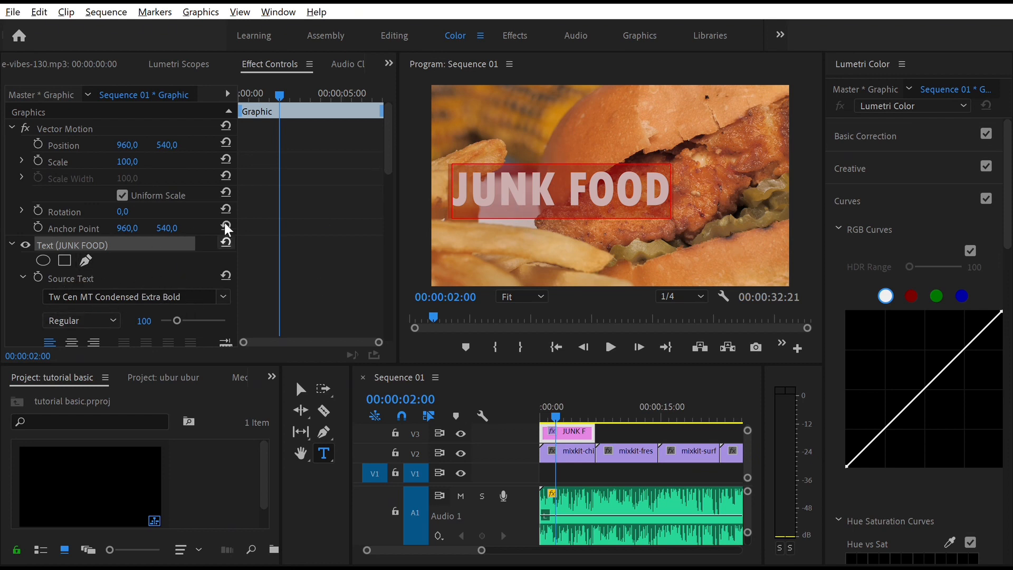
left_click_drag(390, 125, 389, 160)
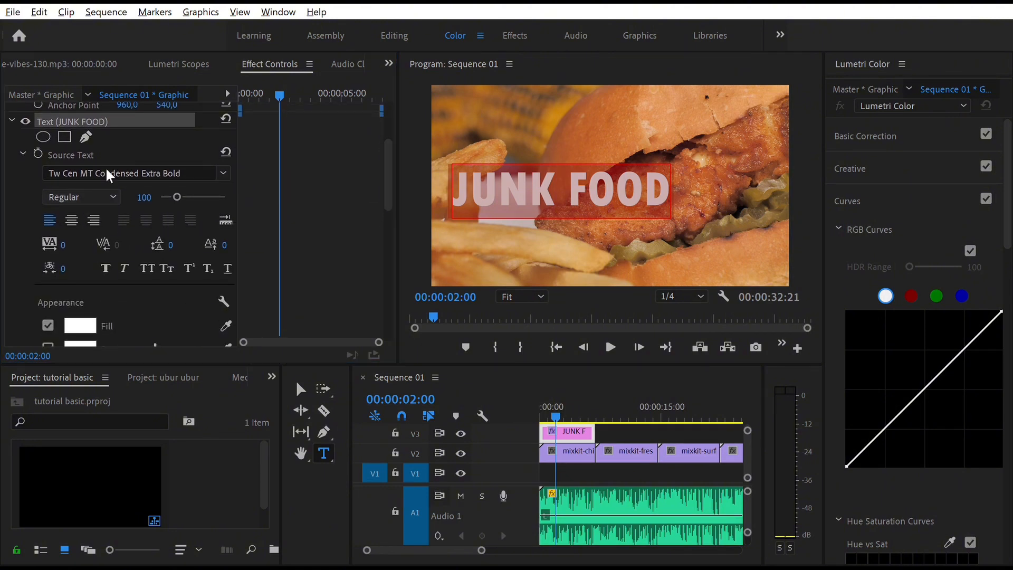
left_click(223, 169)
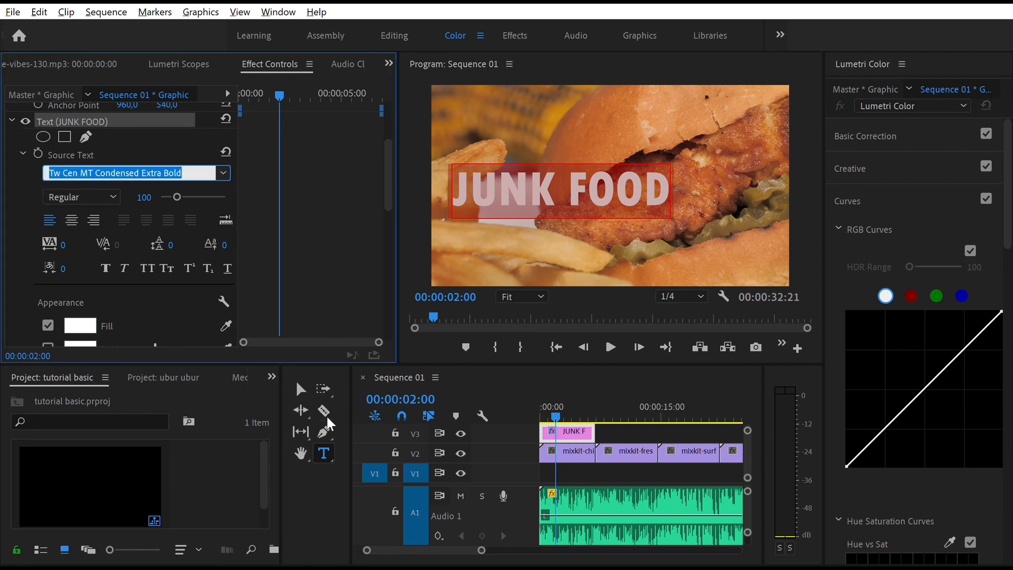
left_click(326, 449)
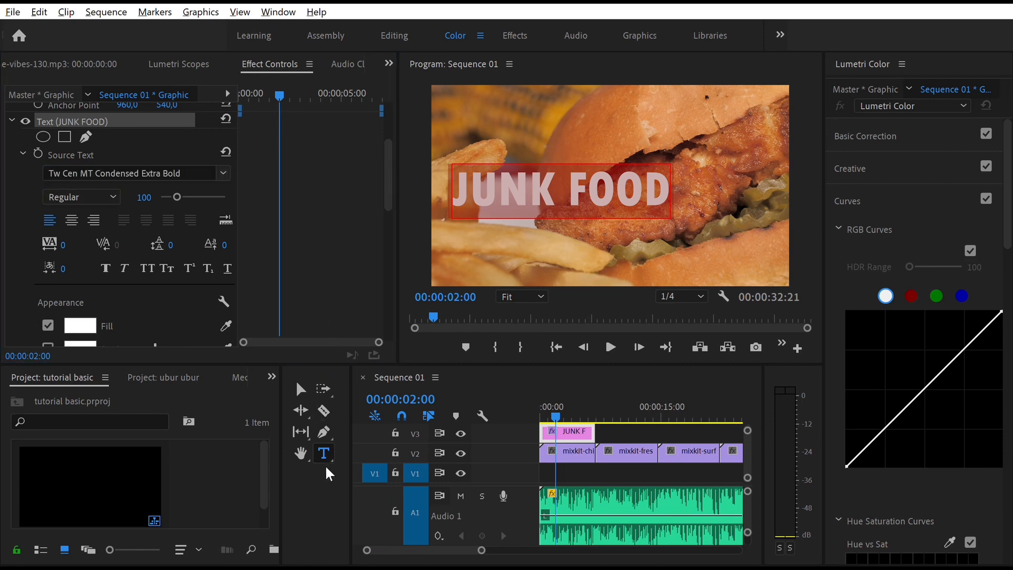
- Turn on Position and Scale keyframing in the "JUNK FOOD" graphic's Vector Motion at 00:00:02:00
left_click(343, 272)
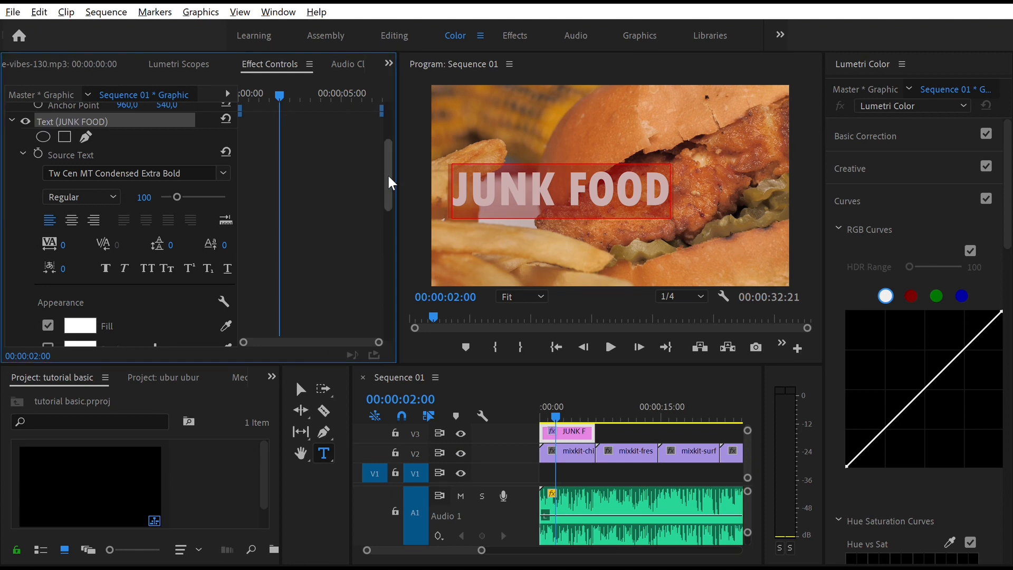
left_click_drag(393, 186, 402, 290)
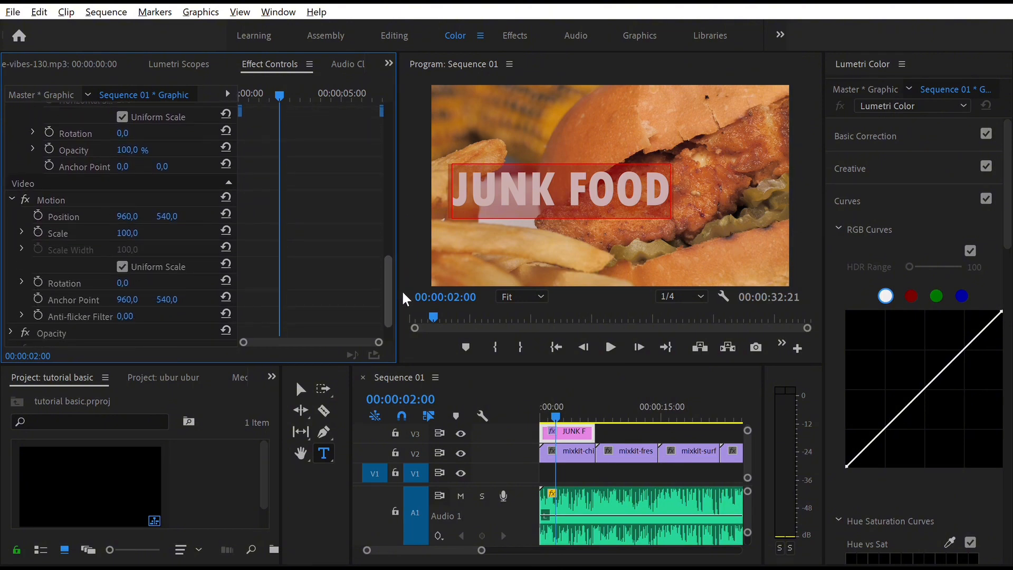
left_click_drag(389, 295, 367, 119)
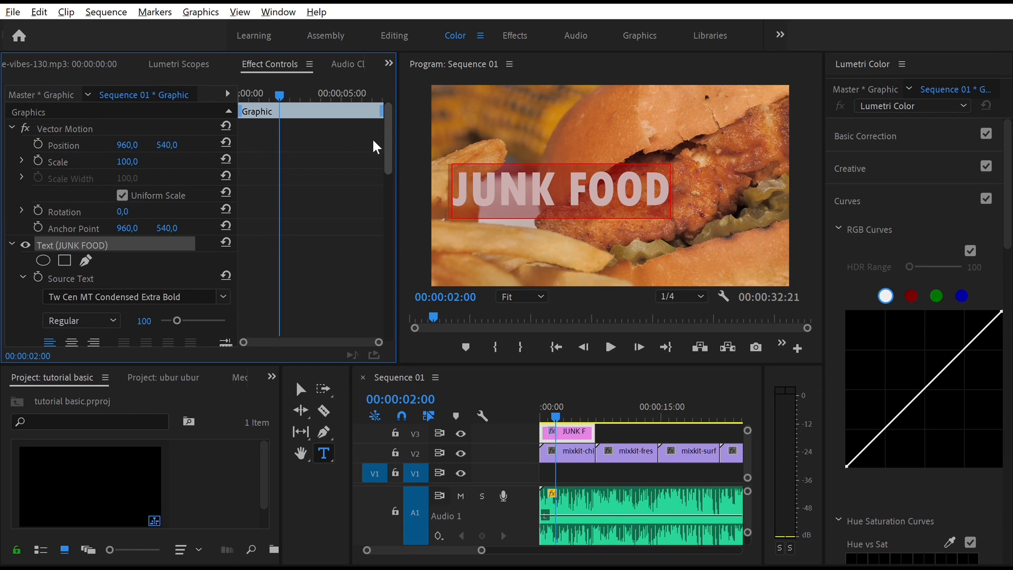
left_click_drag(373, 140, 369, 110)
left_click(37, 143)
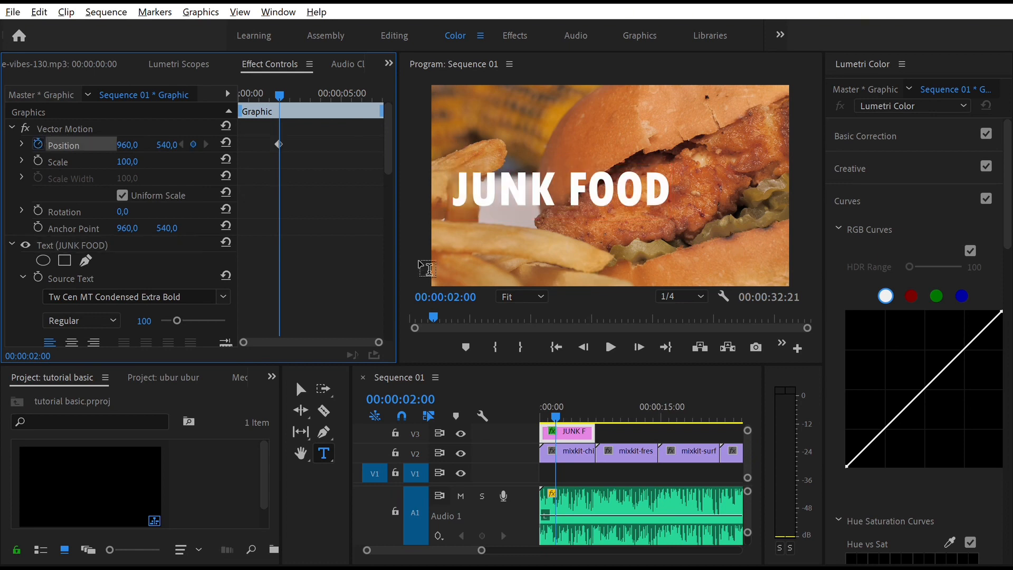
left_click(300, 388)
left_click(502, 172)
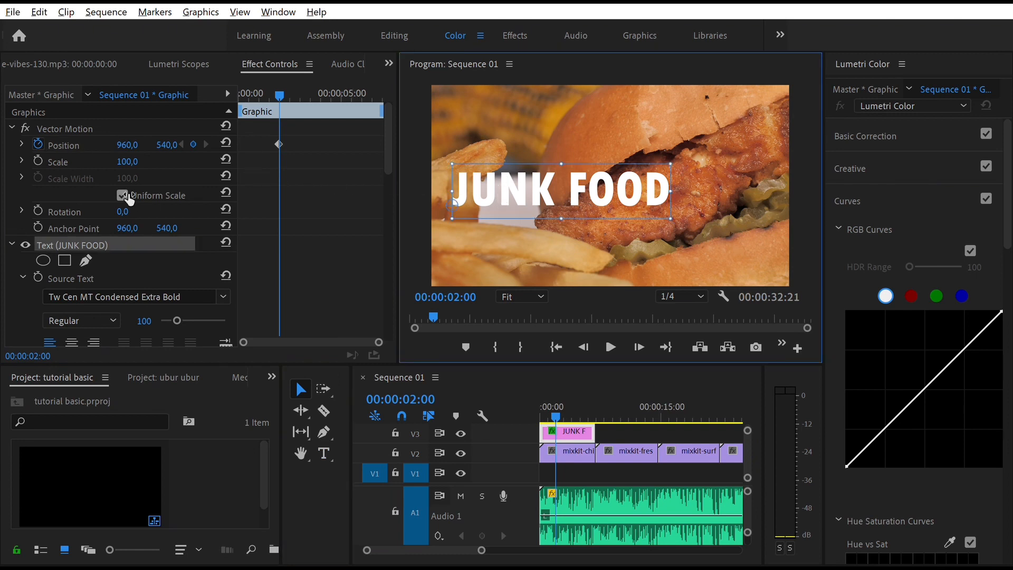
left_click(38, 156)
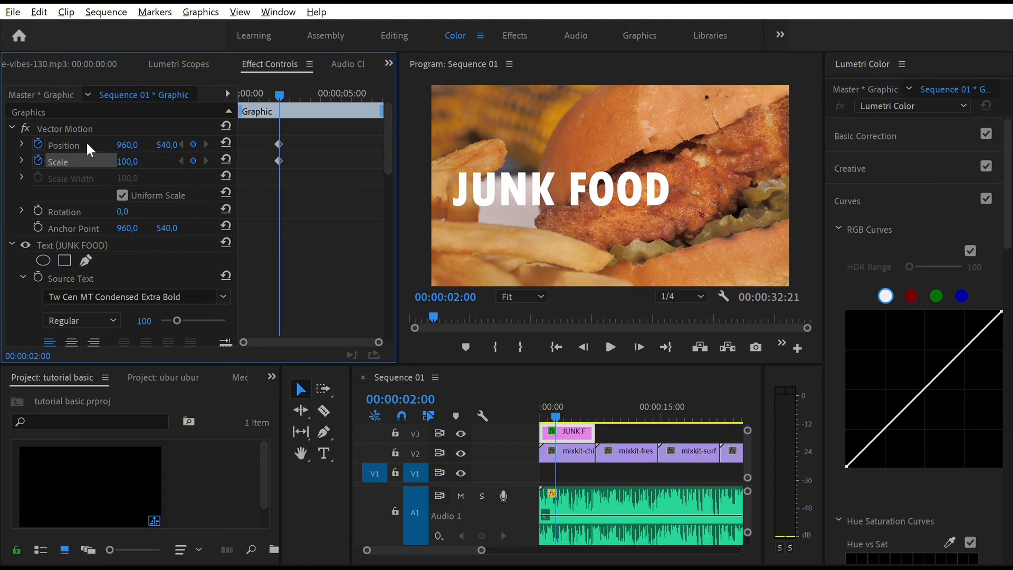
- Try Scale 95 and horizontal Position 962 on the title, and remove its Position and Scale keyframes at 00:00:02:00
left_click_drag(127, 162, 124, 161)
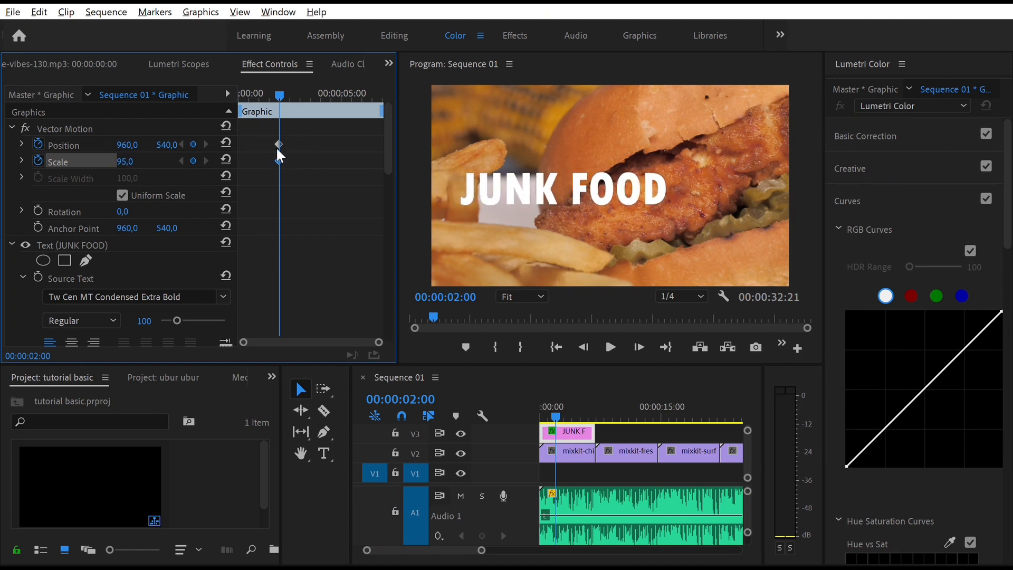
key("ctrl+z")
key("ctrl+z")
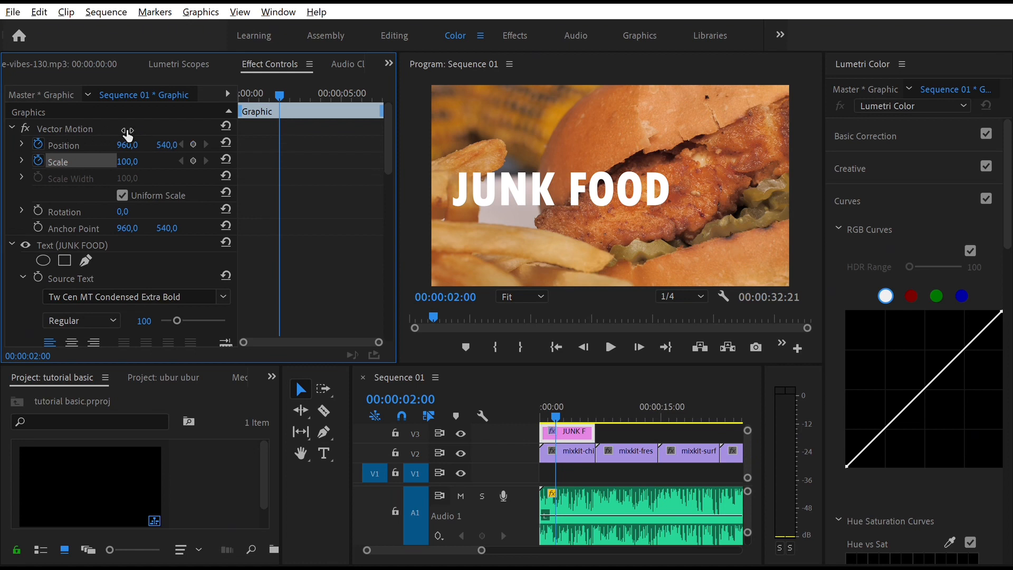
mouse_move(135, 144)
left_mouse_down()
mouse_move(106, 135)
mouse_move(141, 132)
left_mouse_up()
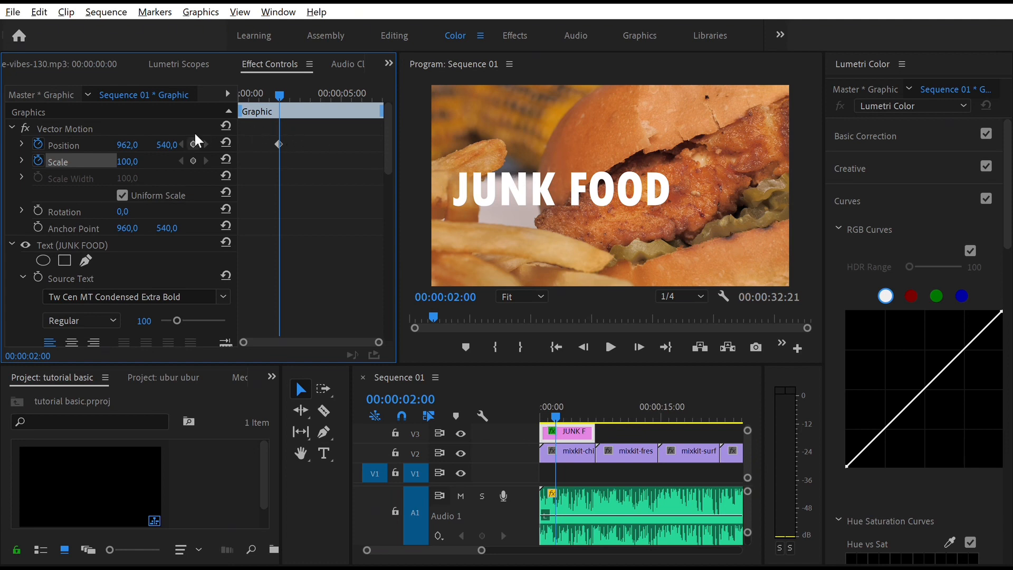
key("Delete")
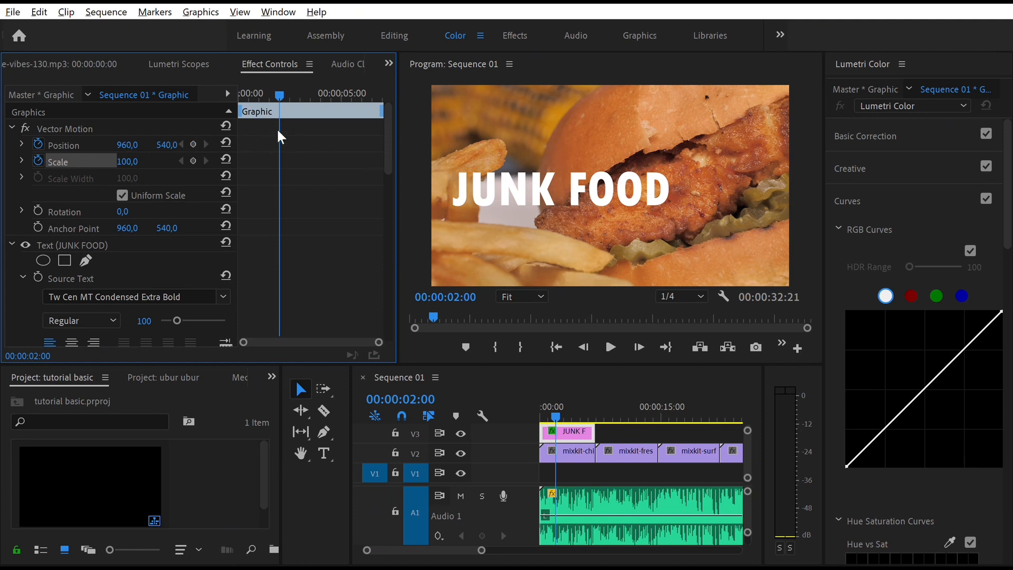
- At 00:00:00:00, move the "JUNK FOOD" text out past the video frame's left edge and add a Vector Motion Position keyframe at 960, 540
left_click(476, 168)
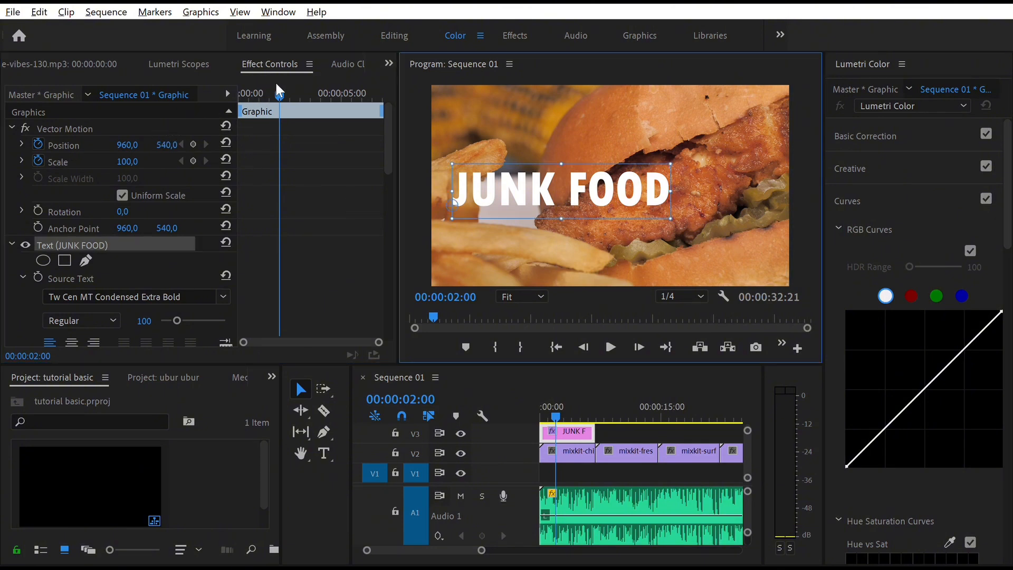
left_click_drag(278, 76, 229, 80)
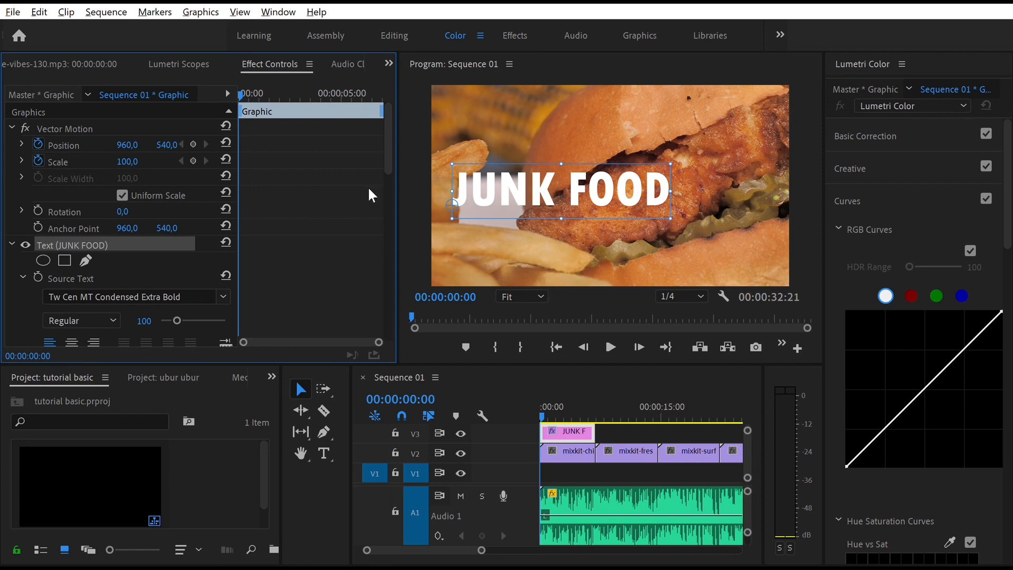
left_click_drag(159, 138, 58, 138)
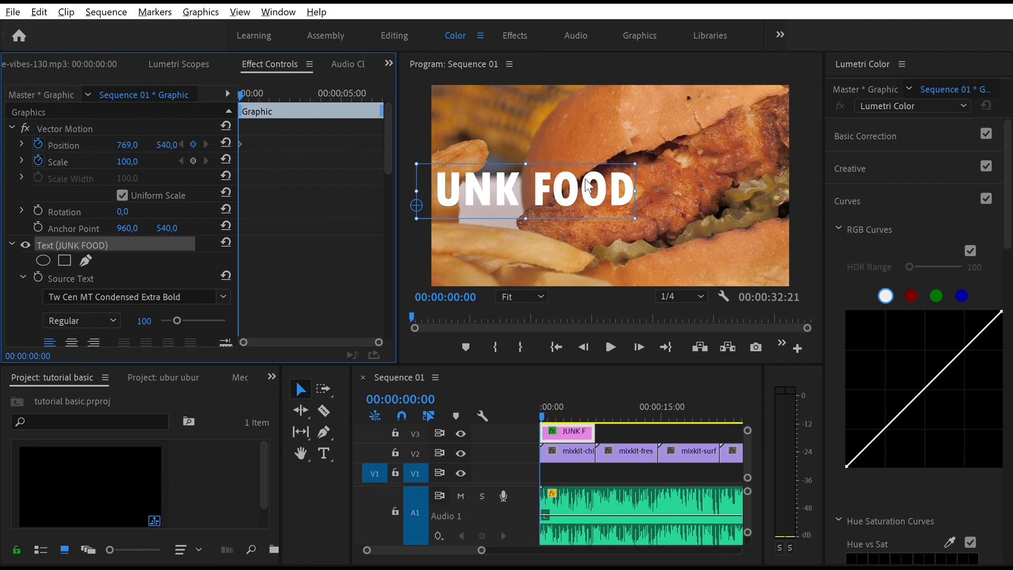
left_click_drag(564, 190, 417, 182)
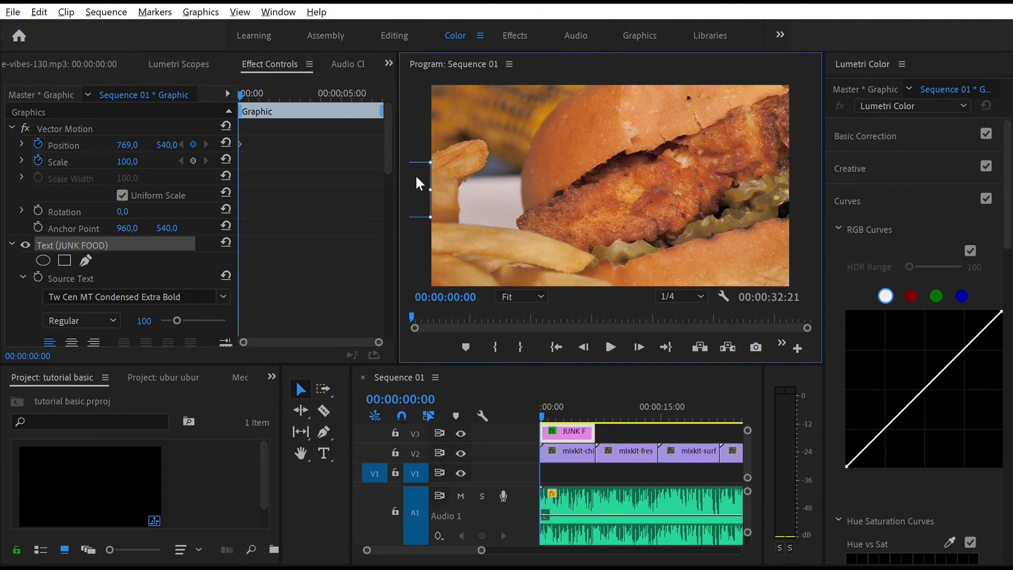
left_click(239, 127)
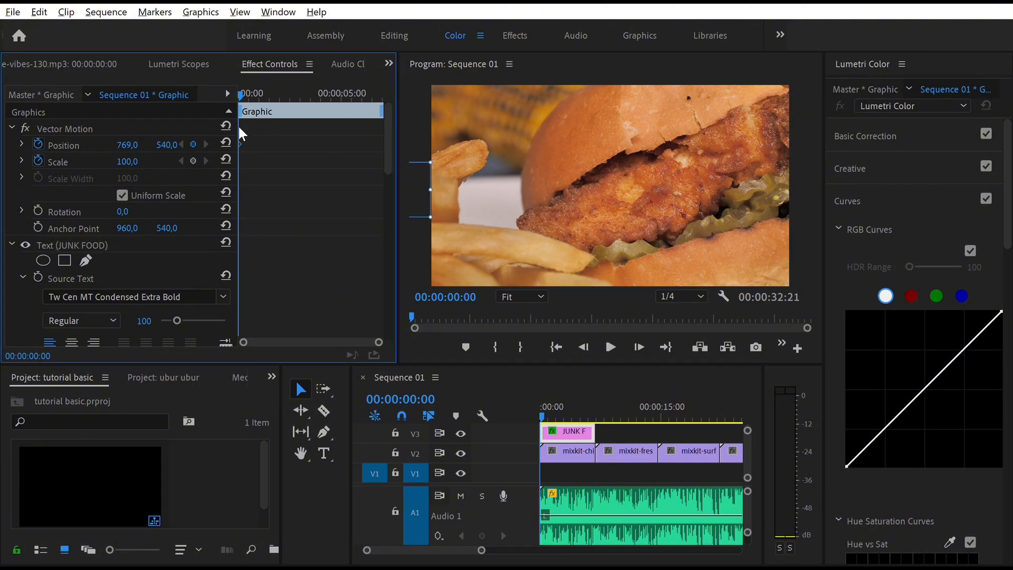
key("Delete")
left_click_drag(446, 177, 409, 174)
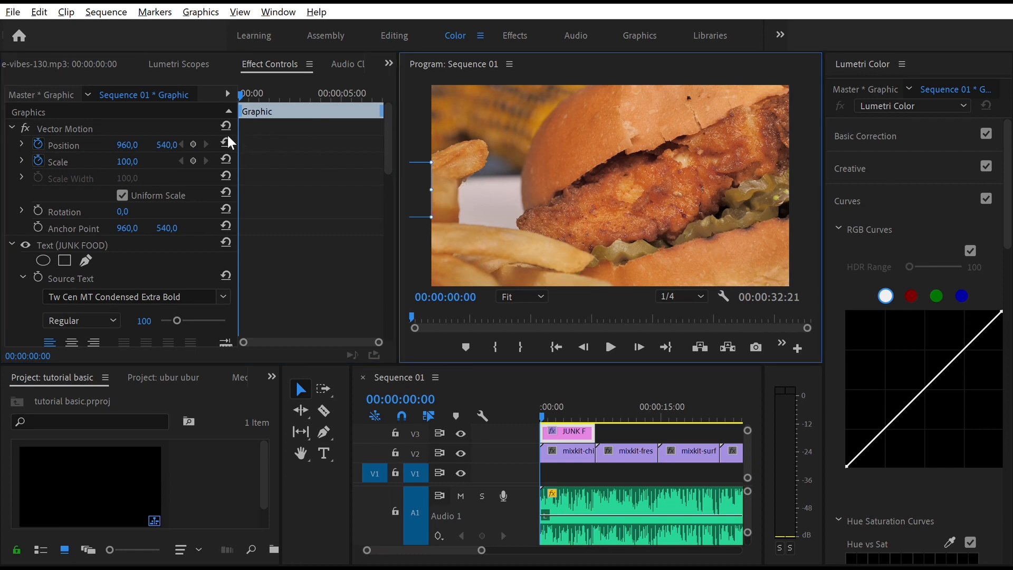
left_click(193, 144)
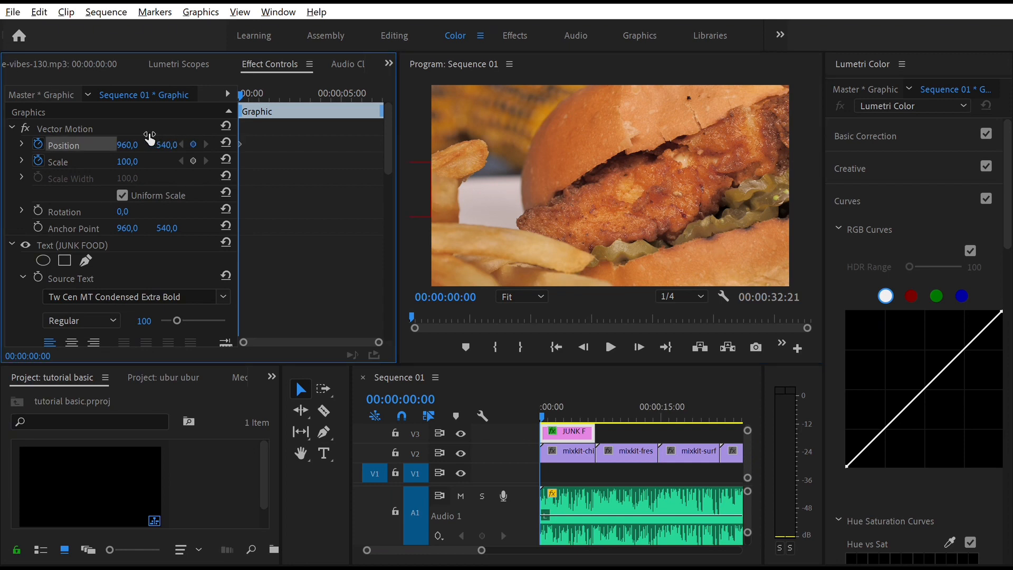
- Keyframe the title's horizontal Position to 1279 at 00:00:00:28, 1701 at 00:00:02:03 and 2093 at 00:00:03:03
left_click(259, 79)
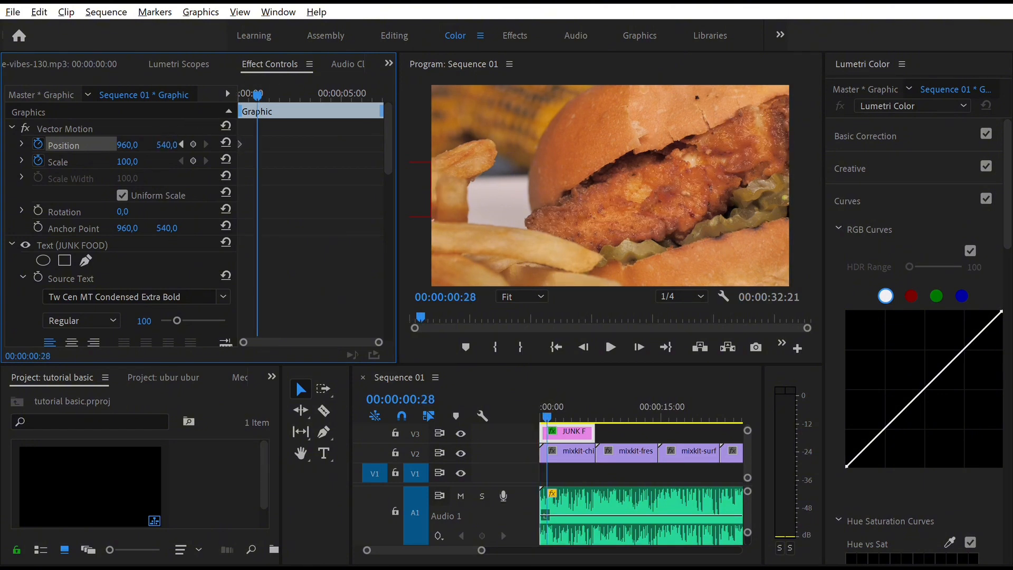
left_click_drag(126, 145, 296, 144)
left_click(282, 77)
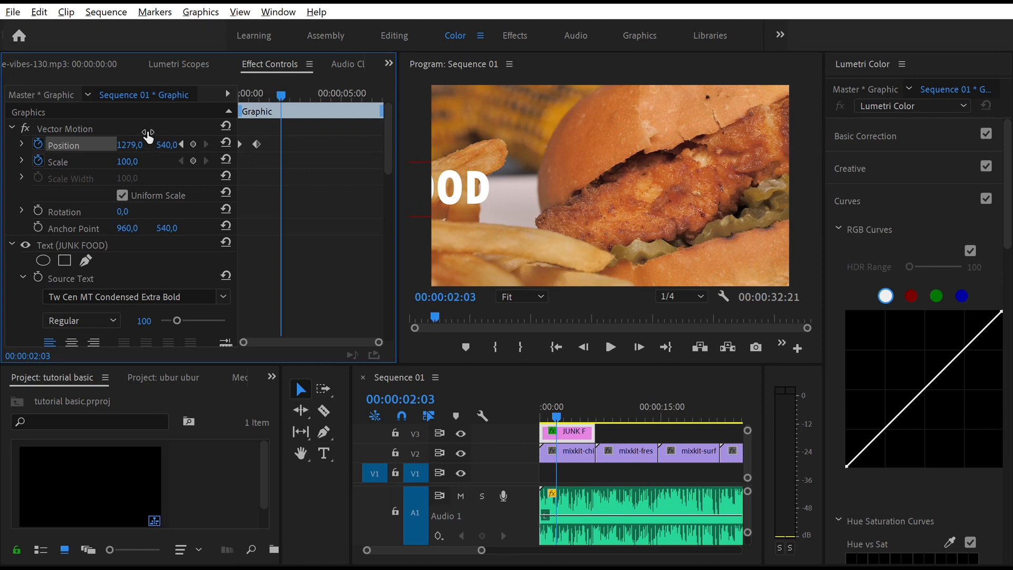
left_click_drag(148, 136, 371, 137)
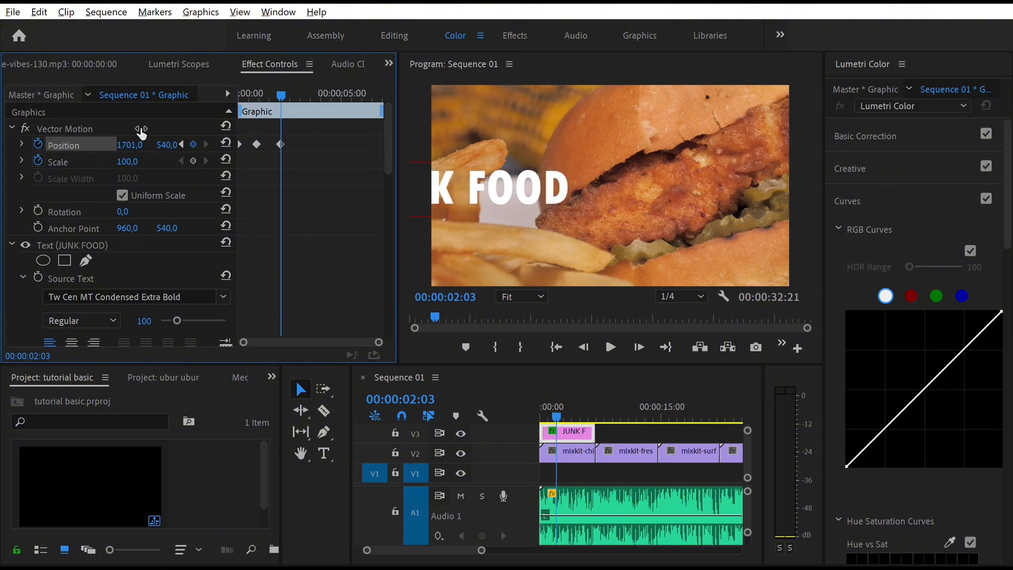
left_click(303, 74)
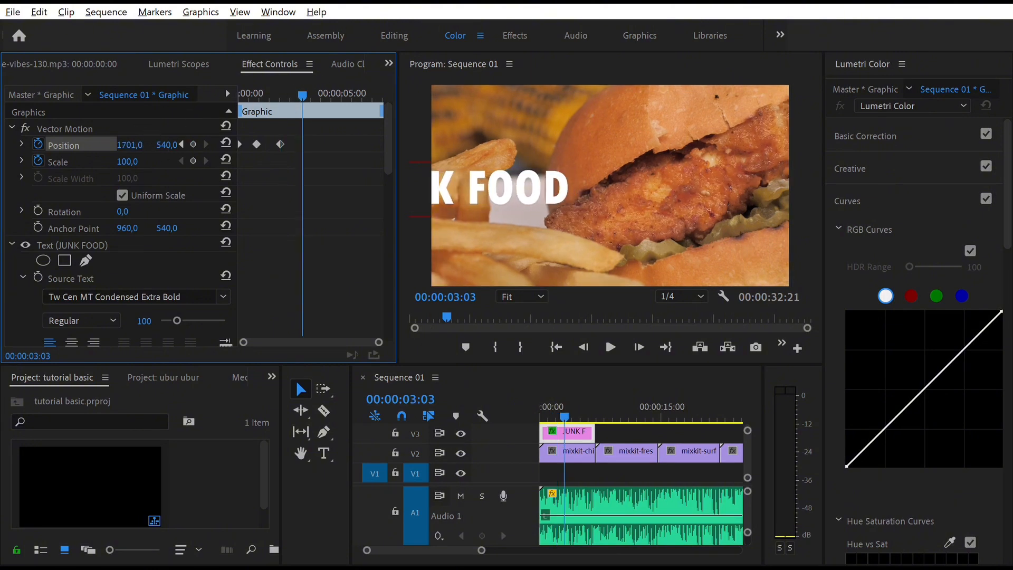
left_click_drag(150, 138, 356, 138)
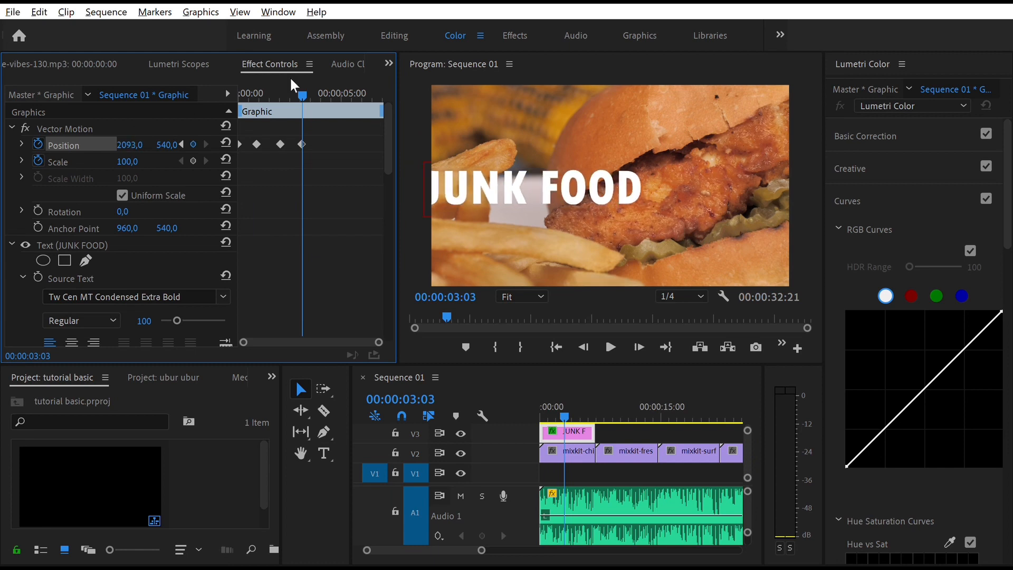
- Finish the title's slide-in with horizontal Position keyframes of 2223 at 00:00:03:24 and 2259 at 00:00:04:14
left_click(316, 73)
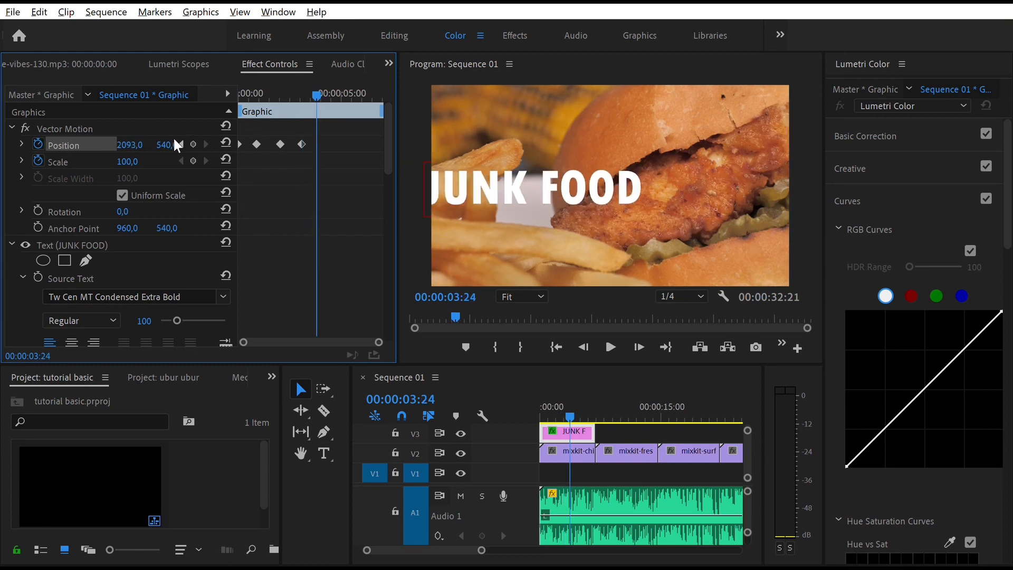
left_click_drag(138, 145, 207, 144)
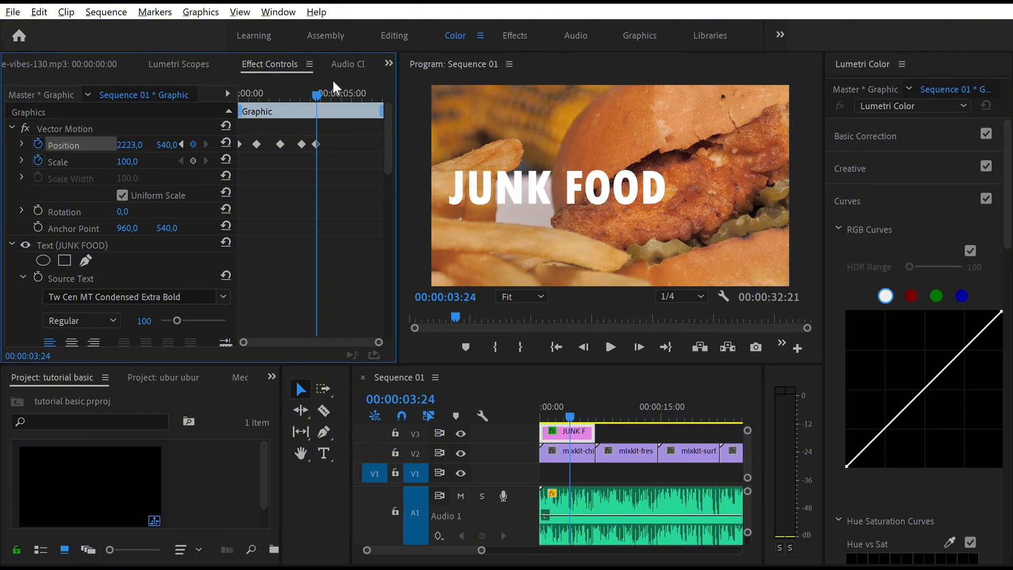
left_click(330, 93)
left_click_drag(129, 145, 139, 144)
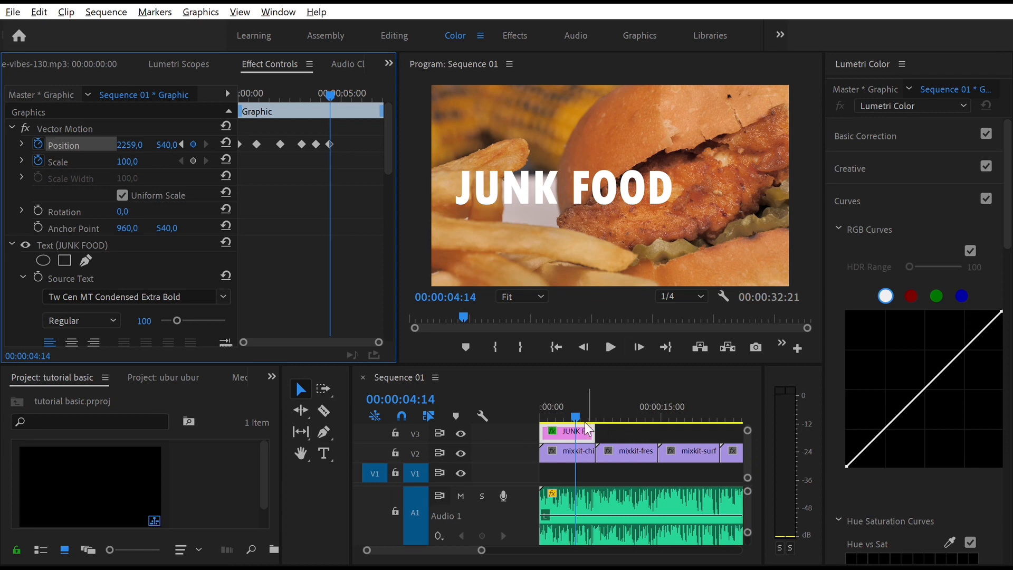
- Play the sequence from the beginning past the burger clip to check the "JUNK FOOD" slide-in animation
left_click(547, 406)
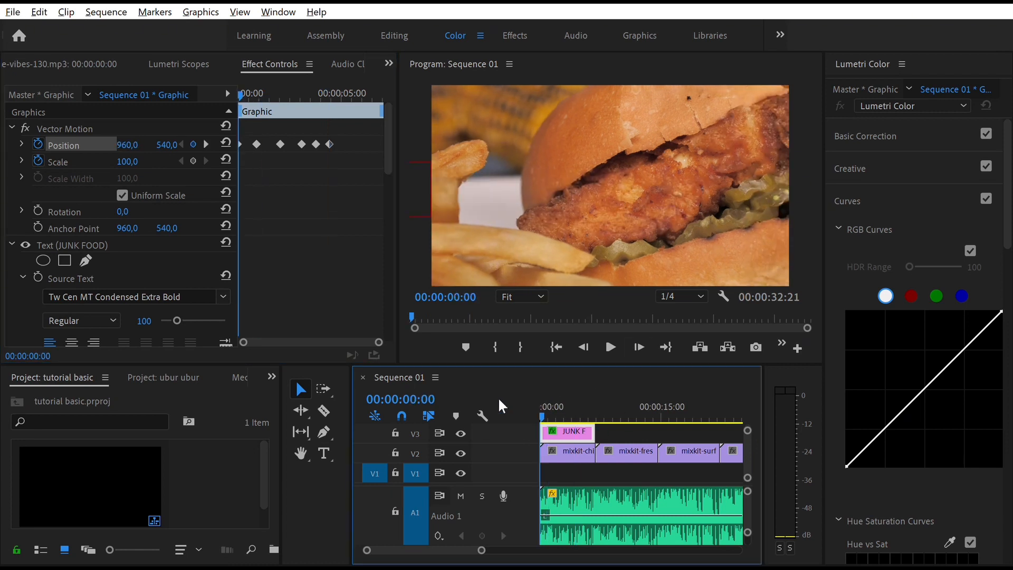
key("space")
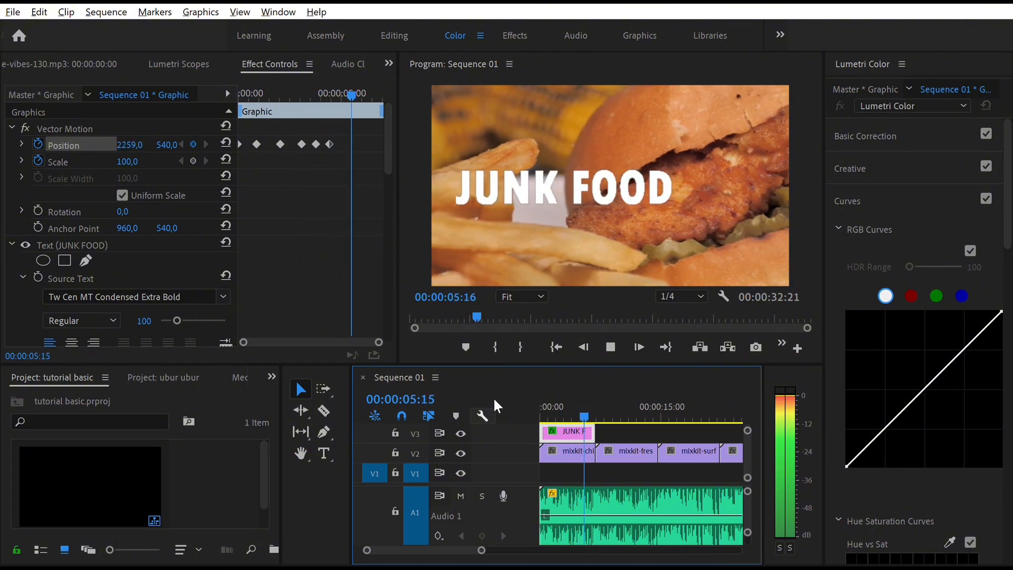
key("space")
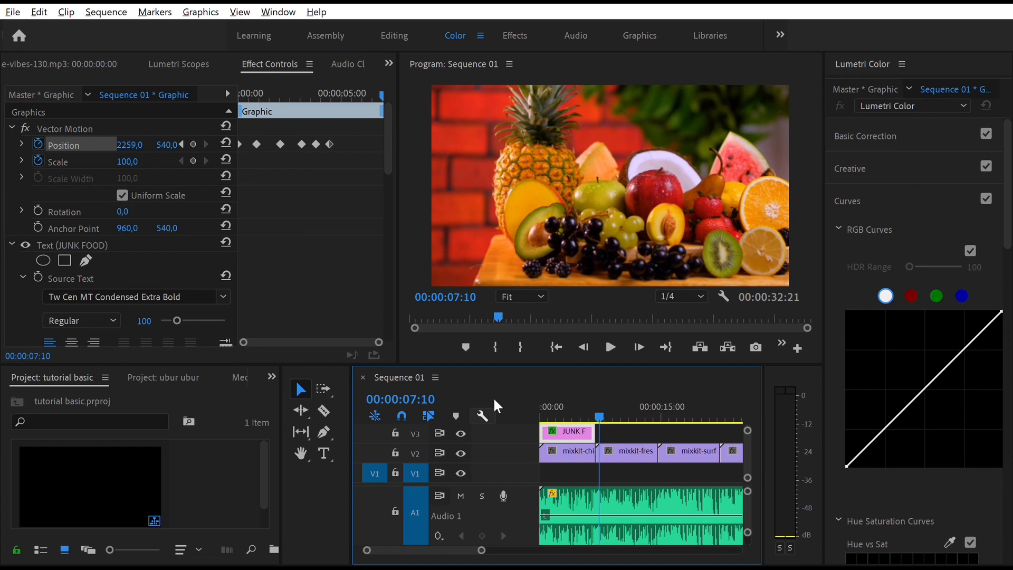
- Play on to find the start of the pineapple and lettuce clip, and add the text "HEALTHY" over it at 00:00:14:26
key("space")
key("d")
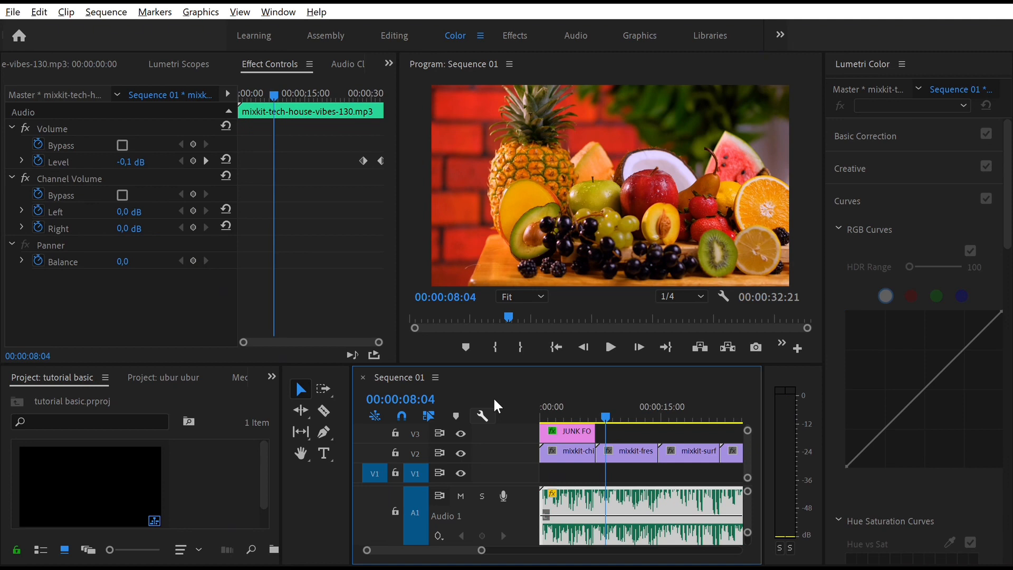
key("space")
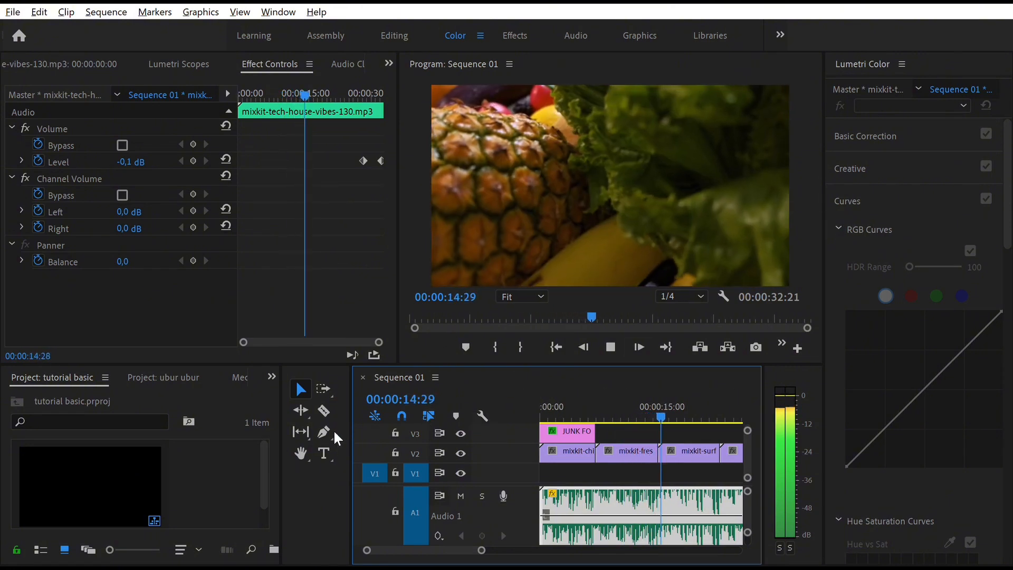
key("space")
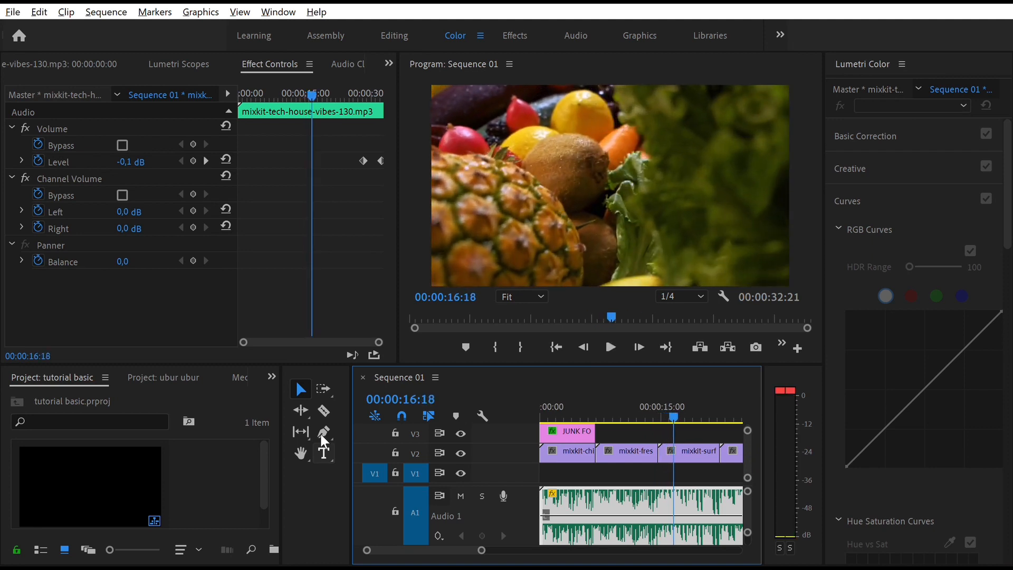
left_click(661, 403)
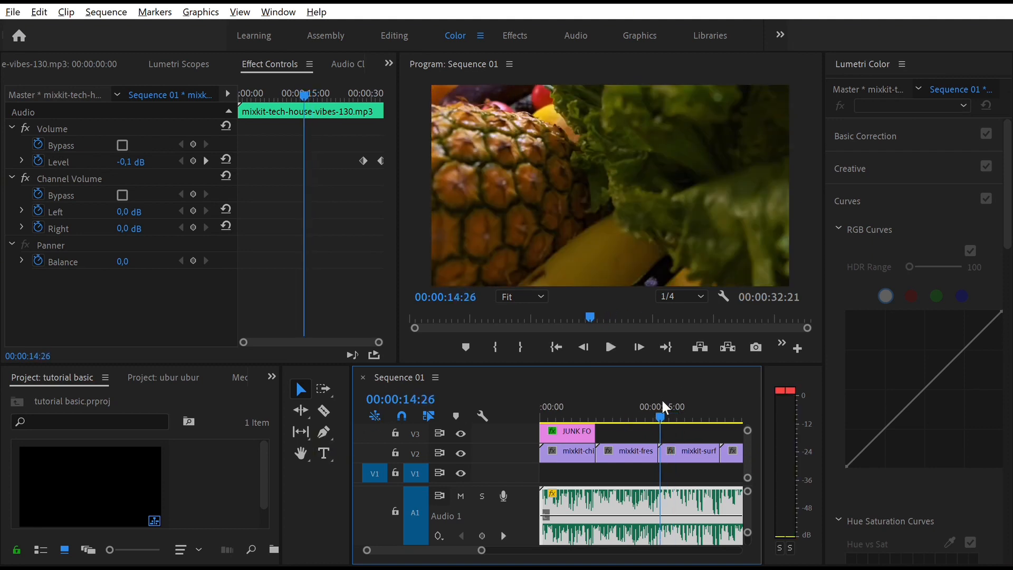
left_click(323, 447)
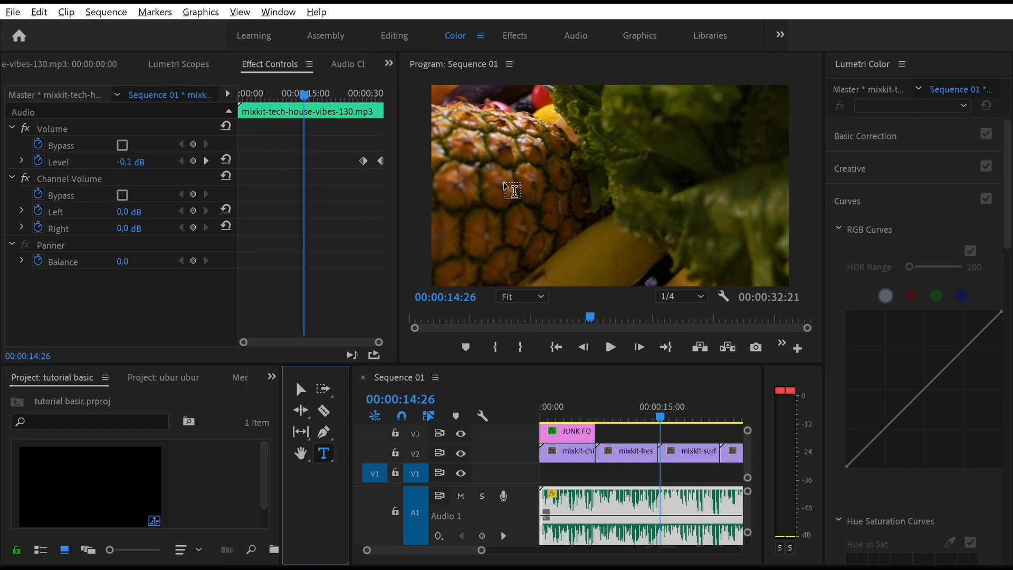
left_click(469, 141)
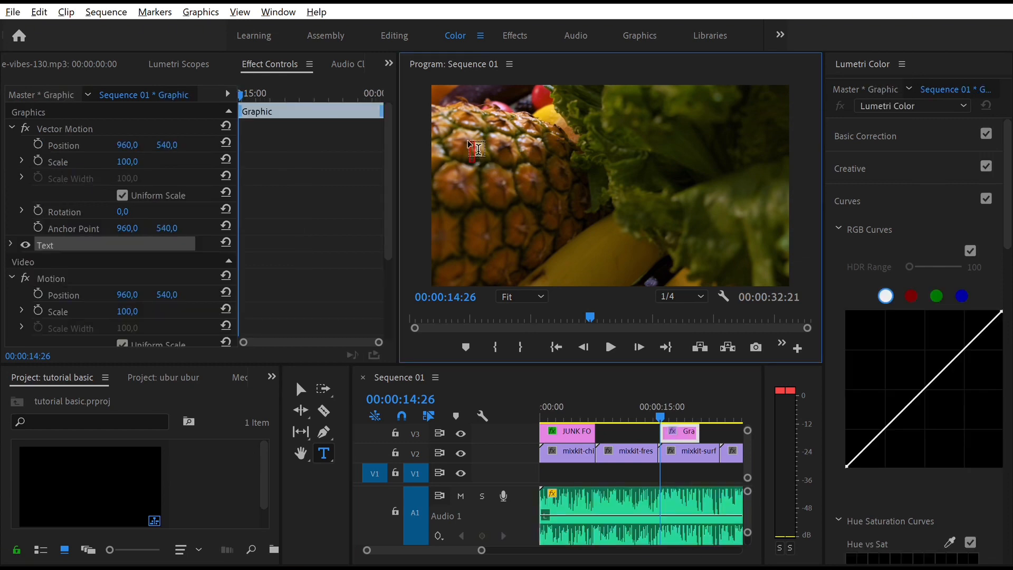
type("HEALTHY")
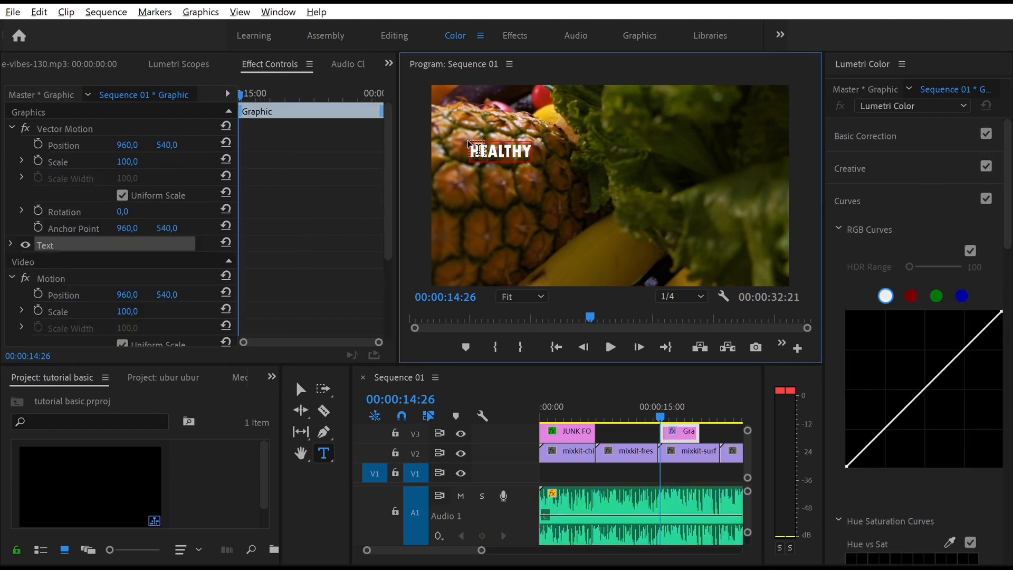
- Complete the title text as "HEALTHY FOOD" and extend its clip to the end of the pineapple and lettuce clip
type(" FOOD")
left_click(676, 427)
mouse_move(675, 427)
left_mouse_down()
mouse_move(660, 427)
mouse_move(728, 425)
left_mouse_up()
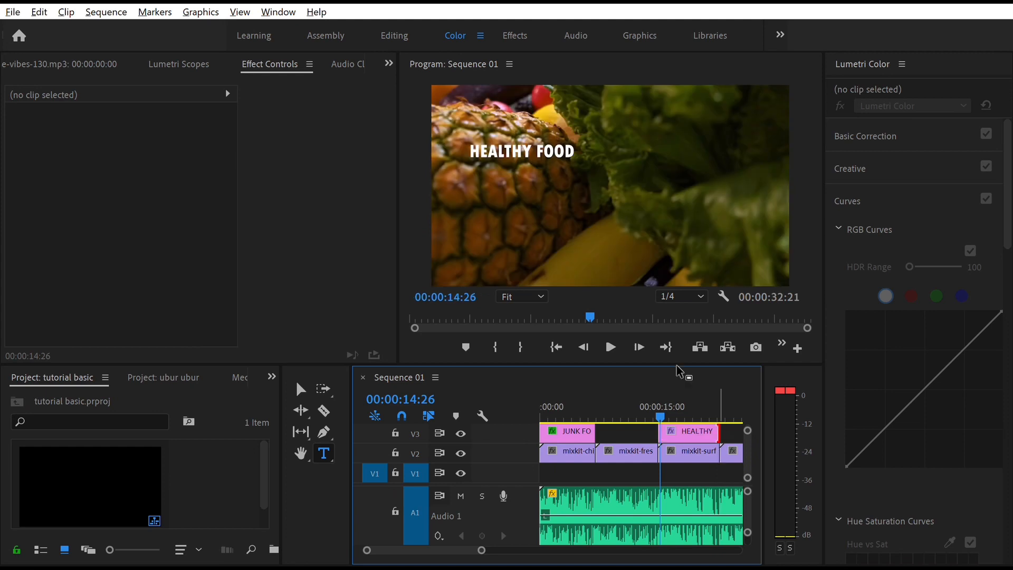
- Enlarge the "HEALTHY FOOD" text and move it just outside the right edge of the frame
left_click(299, 387)
left_click(499, 132)
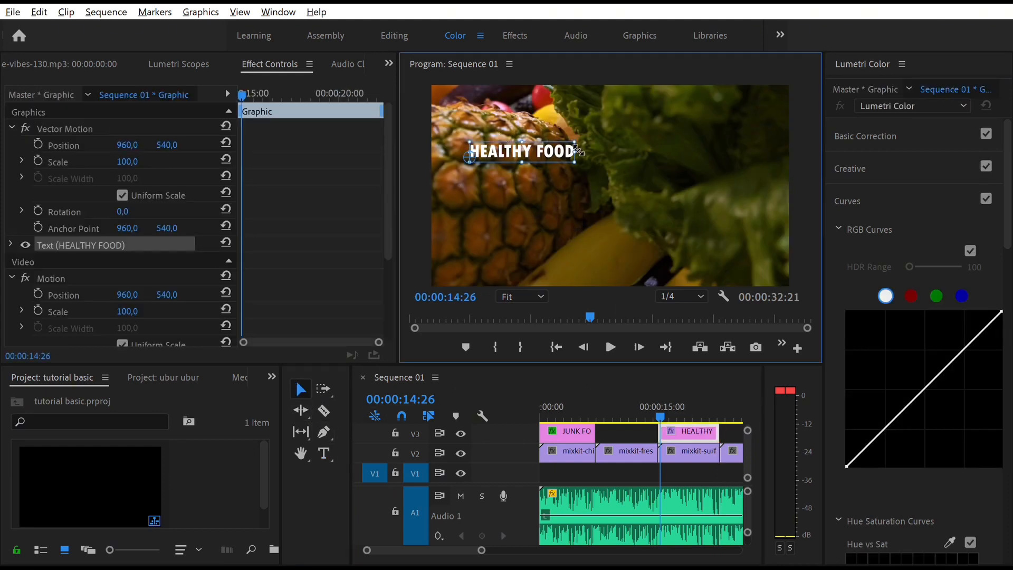
mouse_move(576, 157)
left_mouse_down()
mouse_move(636, 179)
mouse_move(621, 174)
left_mouse_up()
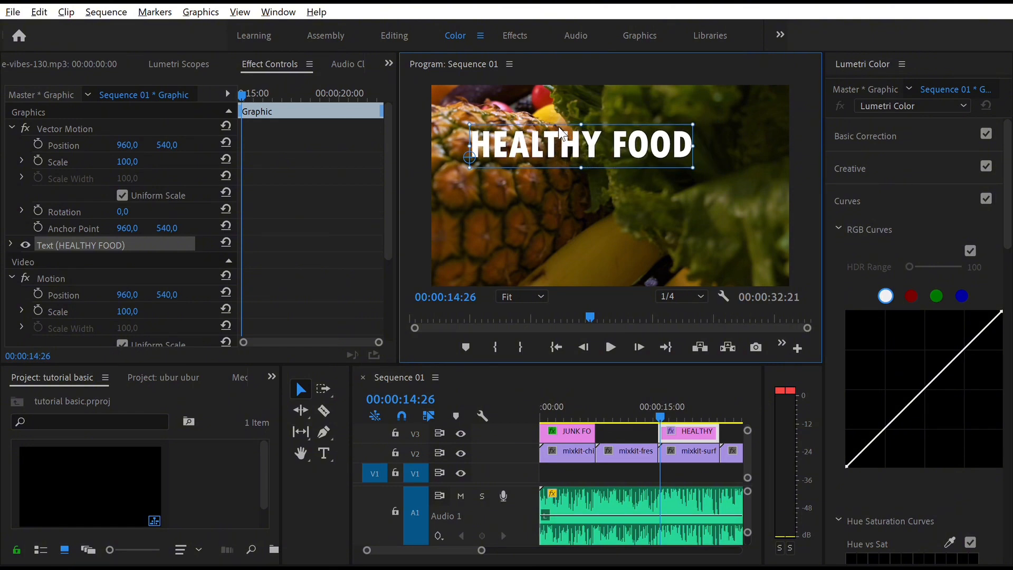
mouse_move(561, 133)
left_mouse_down()
mouse_move(580, 127)
mouse_move(598, 190)
mouse_move(557, 178)
mouse_move(540, 134)
mouse_move(610, 162)
mouse_move(585, 169)
mouse_move(548, 158)
mouse_move(788, 147)
mouse_move(656, 160)
left_mouse_up()
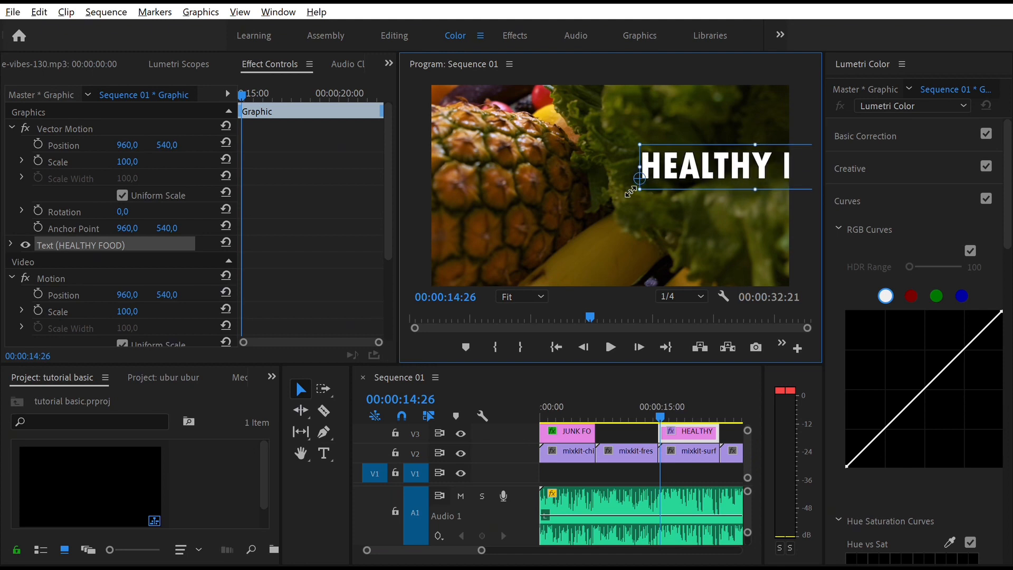
mouse_move(631, 192)
left_mouse_down()
mouse_move(606, 210)
mouse_move(631, 192)
left_mouse_up()
mouse_move(718, 143)
left_mouse_down()
mouse_move(843, 120)
mouse_move(837, 151)
left_mouse_up()
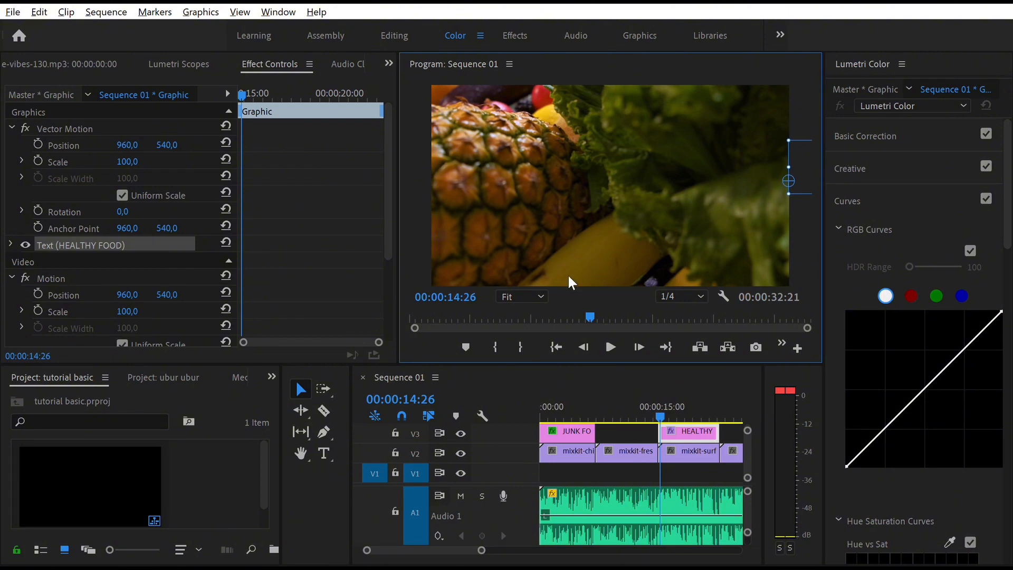
- Animate the title's Vector Motion Position with horizontal keyframes of 953 at 00:00:14:21 and 764 at 00:00:15:20
left_click_drag(246, 99, 232, 78)
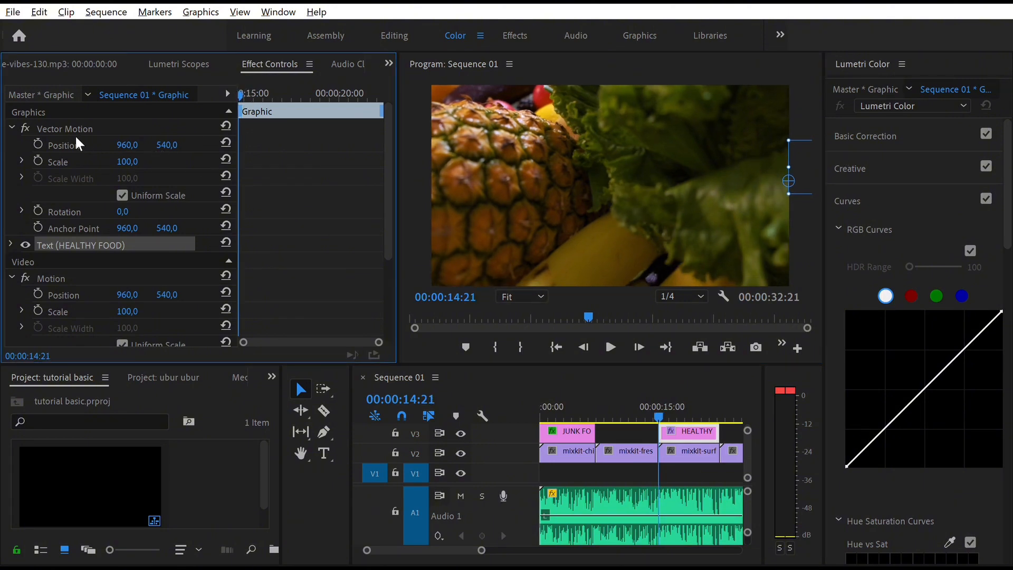
left_click(38, 143)
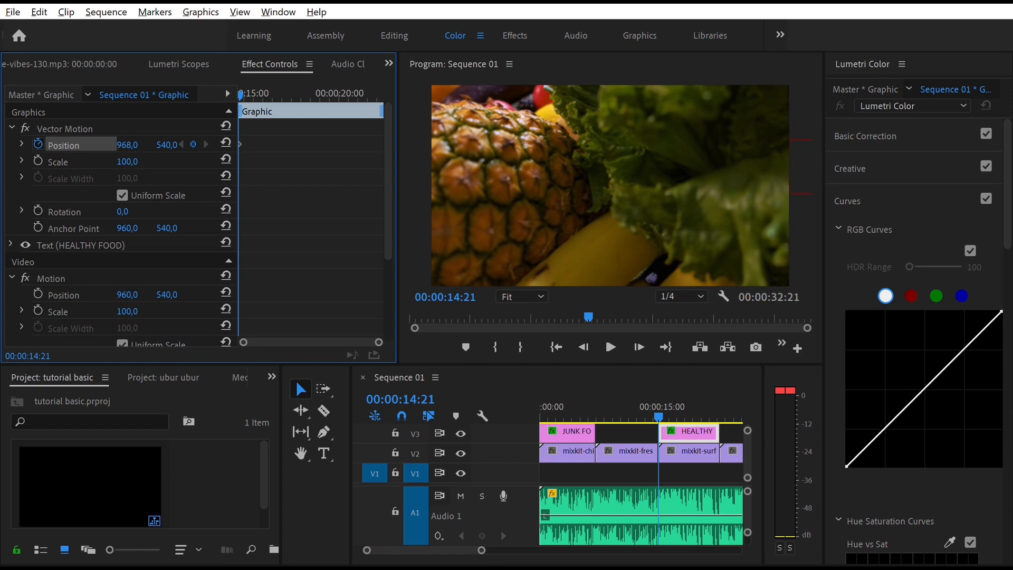
left_click_drag(135, 144, 127, 144)
left_click(256, 75)
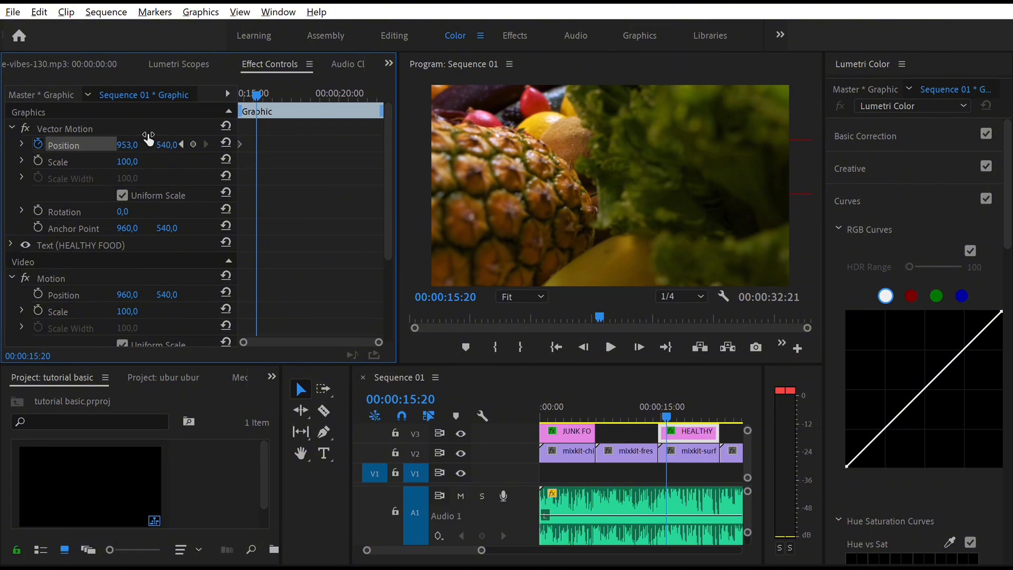
left_click_drag(129, 144, 66, 145)
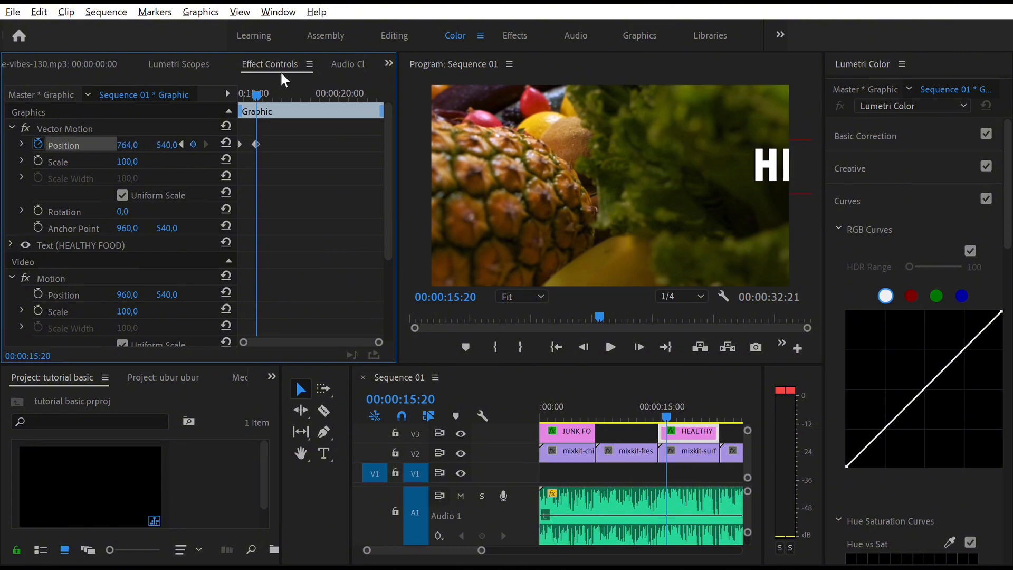
- Keyframe the title's horizontal Position to 573 at 00:00:16:11 and 354 at 00:00:17:21
left_click(270, 91)
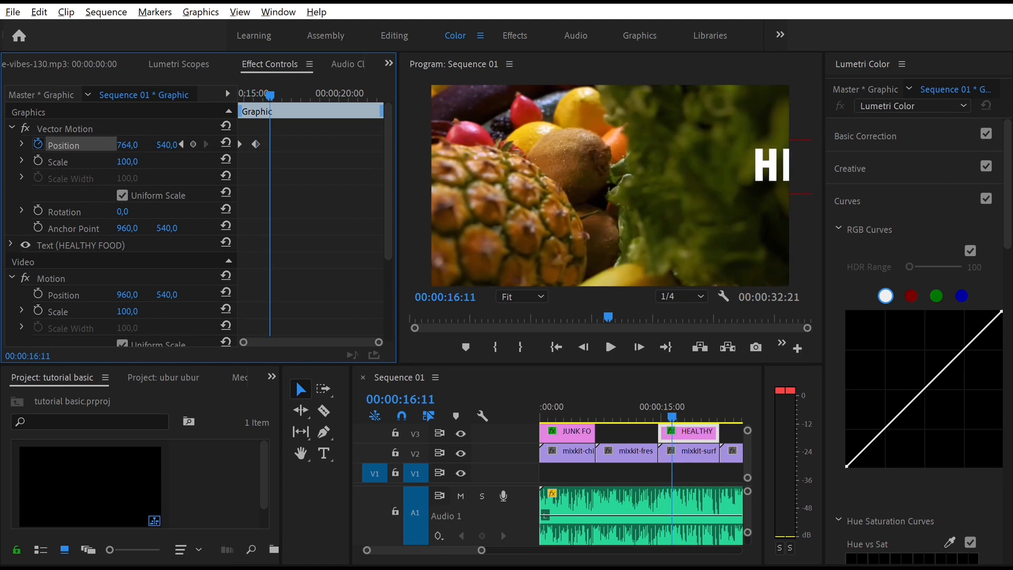
left_click_drag(127, 145, 79, 145)
left_click(295, 93)
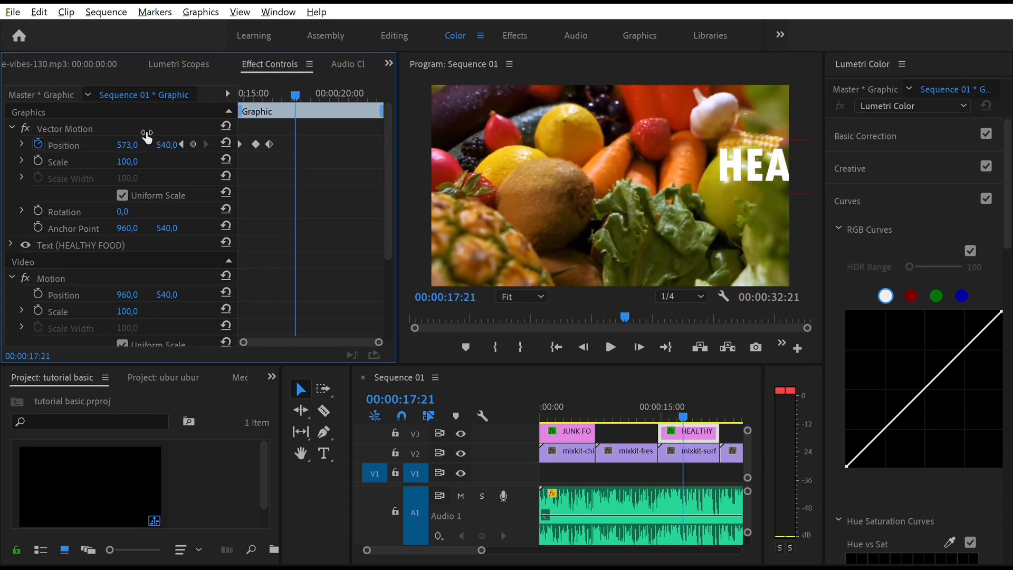
mouse_move(132, 145)
left_mouse_down()
mouse_move(79, 145)
mouse_move(94, 144)
left_mouse_up()
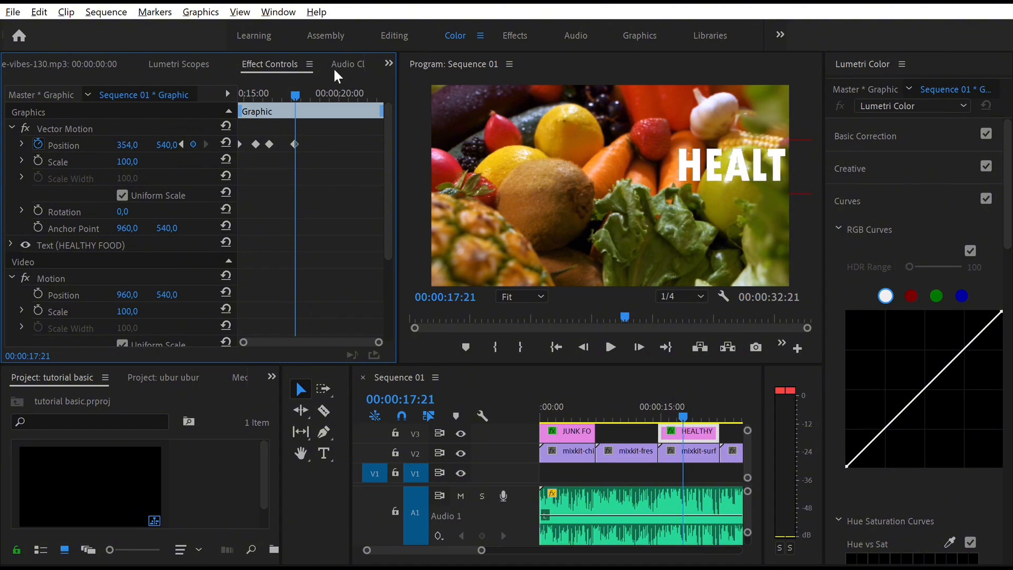
- Add horizontal Position keyframes of 136 at 00:00:18:16 and -51 at 00:00:19:16 to the title
left_click(312, 82)
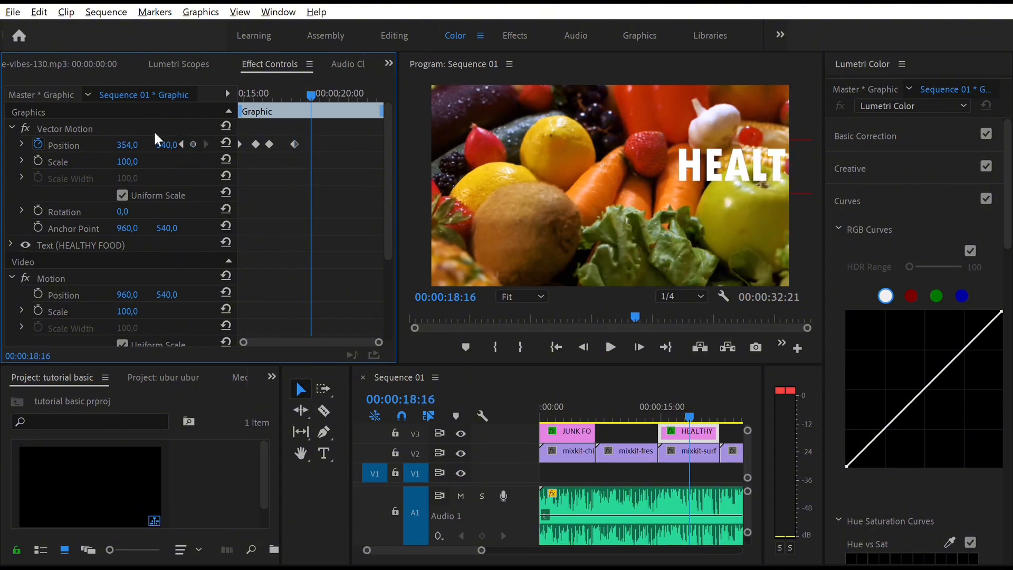
left_click_drag(127, 145, 75, 145)
left_click(330, 93)
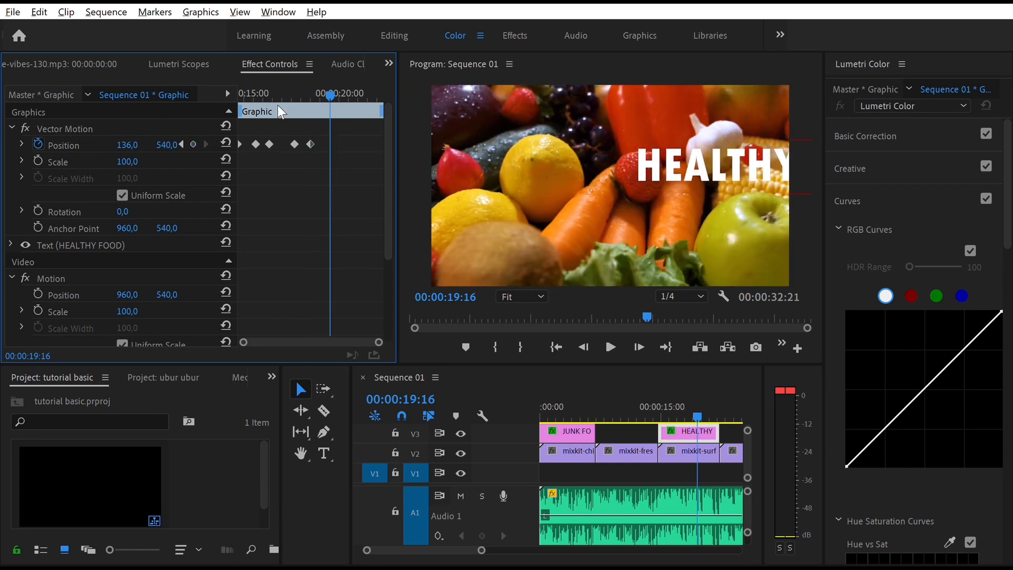
left_click_drag(127, 145, 104, 145)
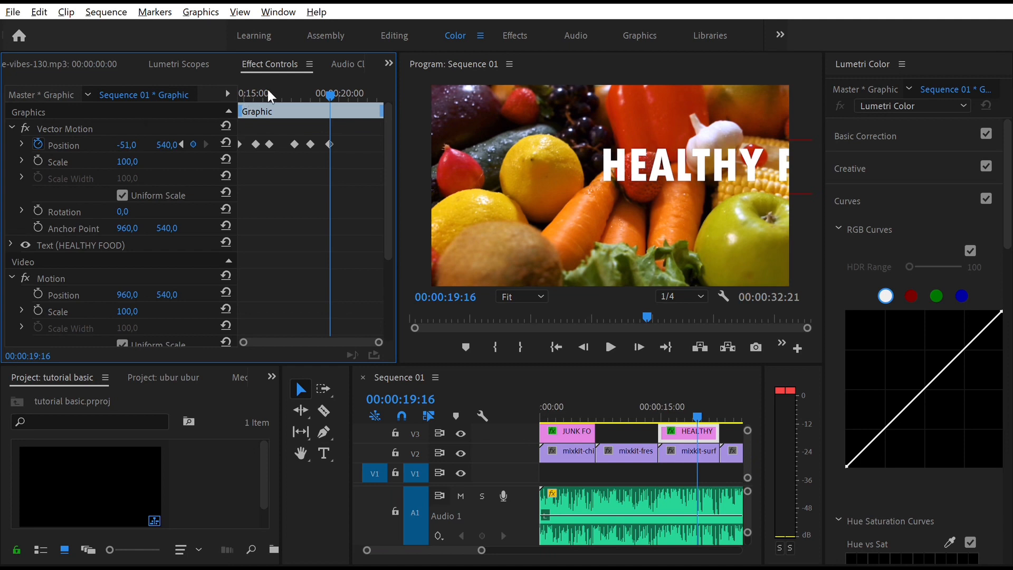
- Finish the title's slide-in with horizontal Position keyframes of -243 at 00:00:20:09 and -562 at 00:00:21:16
left_click(344, 93)
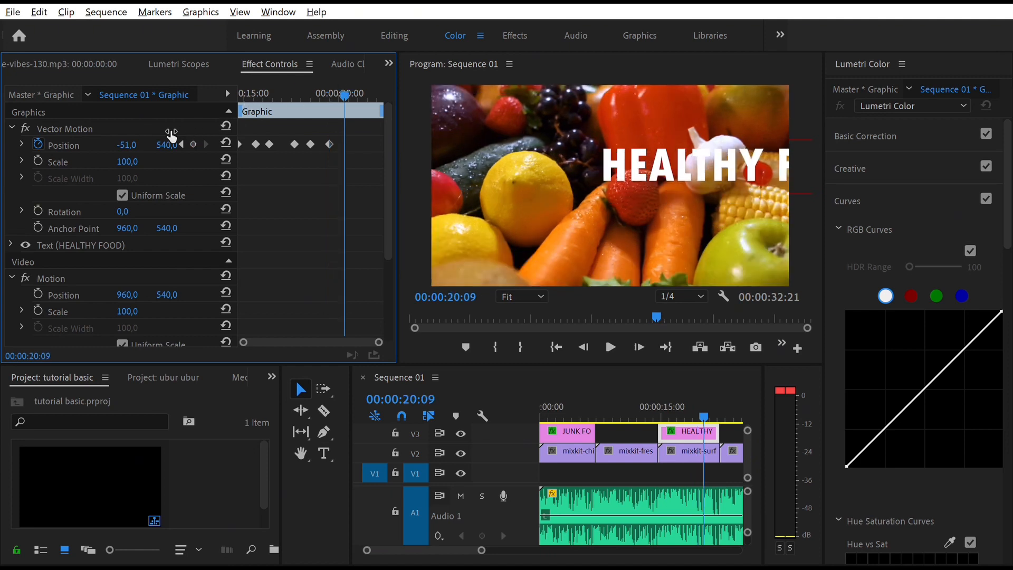
left_click_drag(126, 145, 100, 144)
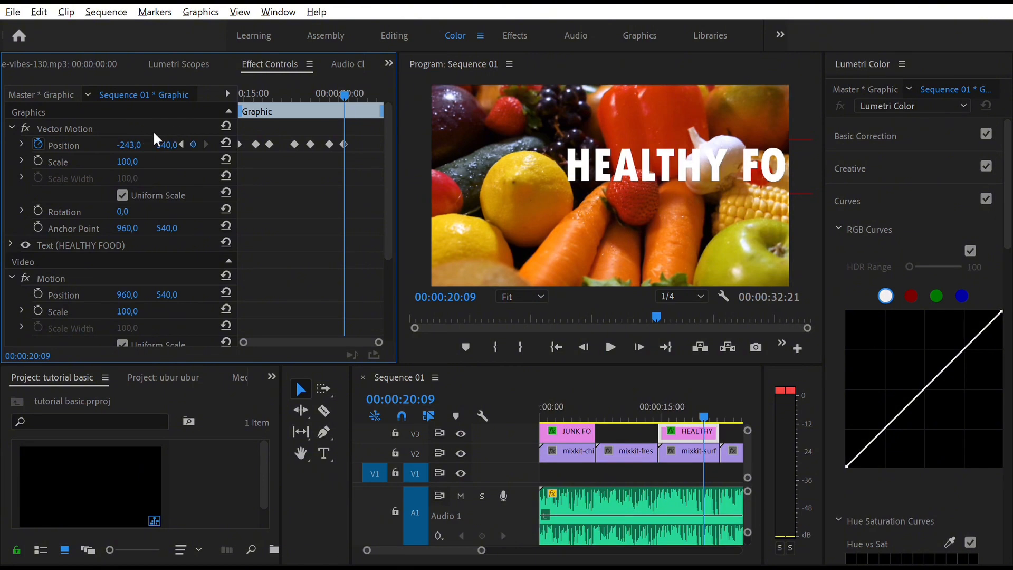
left_click(370, 80)
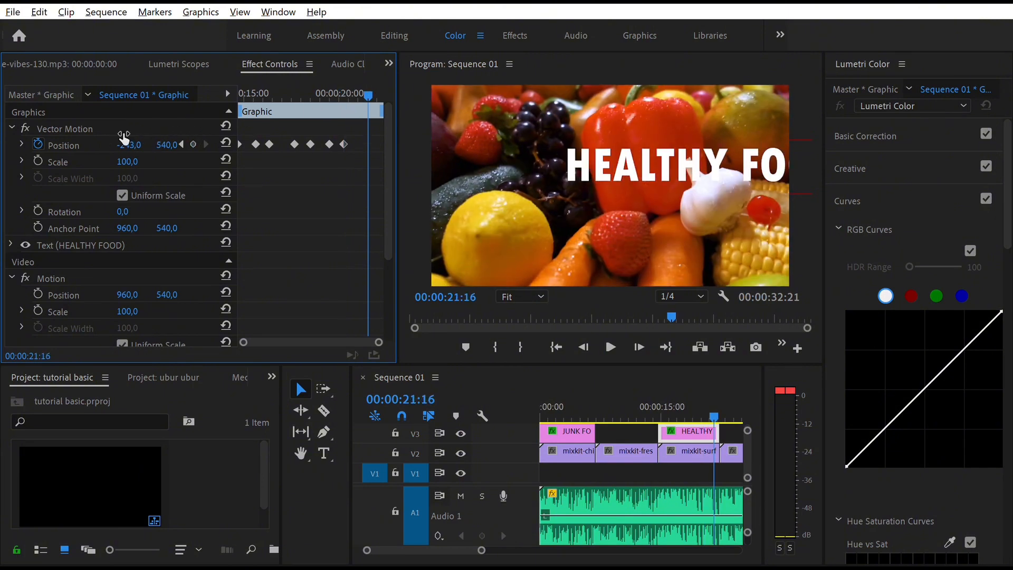
mouse_move(129, 144)
left_mouse_down()
mouse_move(121, 144)
mouse_move(175, 129)
mouse_move(98, 144)
mouse_move(125, 144)
left_mouse_up()
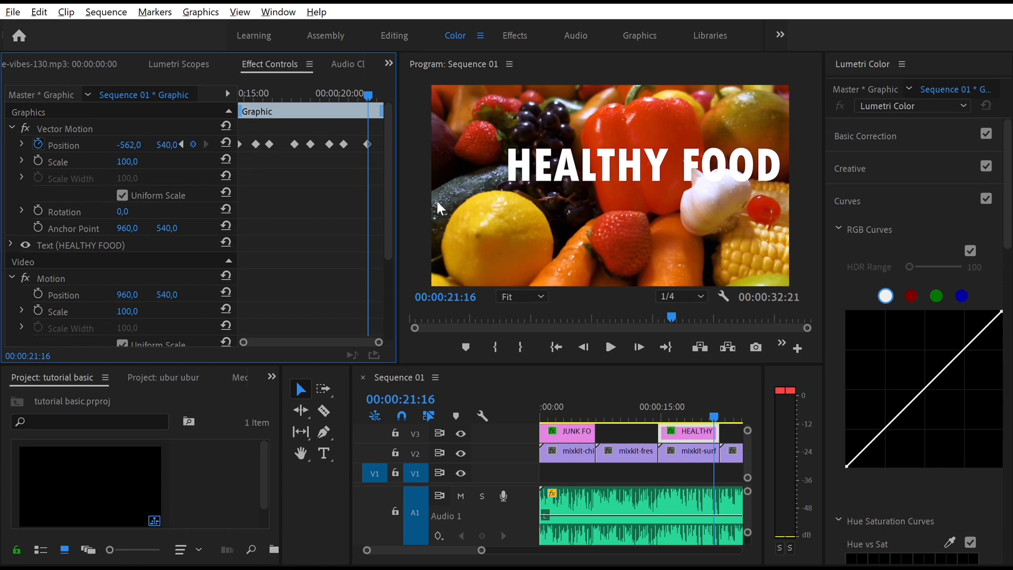
- Play the sequence from 00:00:13:03 to the end to check the "HEALTHY FOOD" animation, and return to the start
left_click(647, 397)
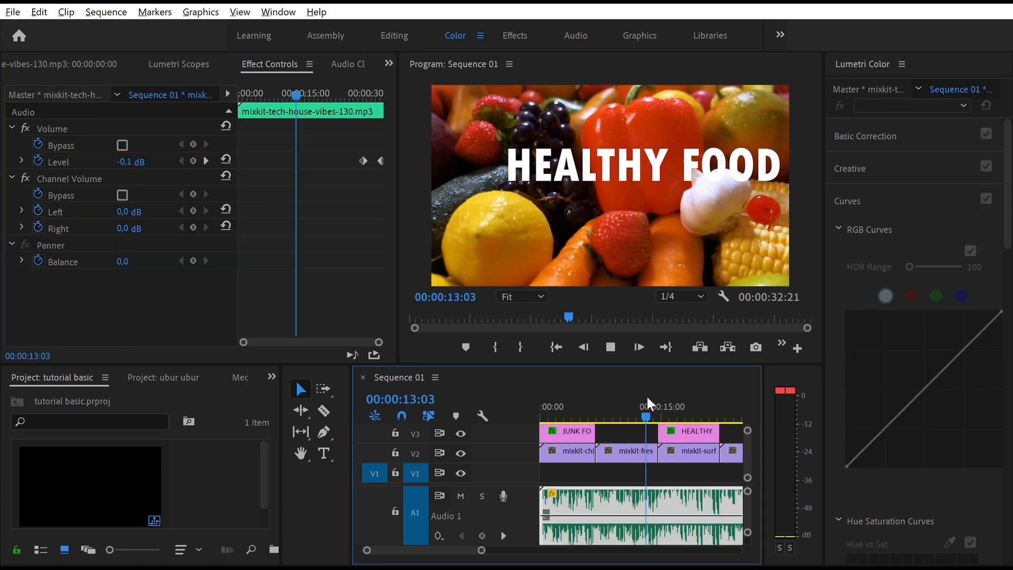
key("space")
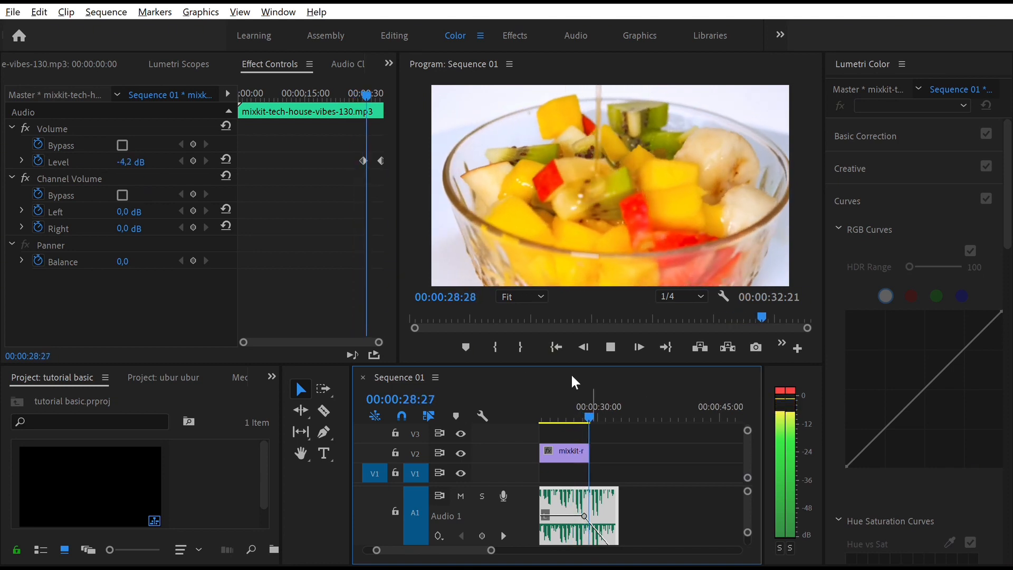
left_click(635, 401)
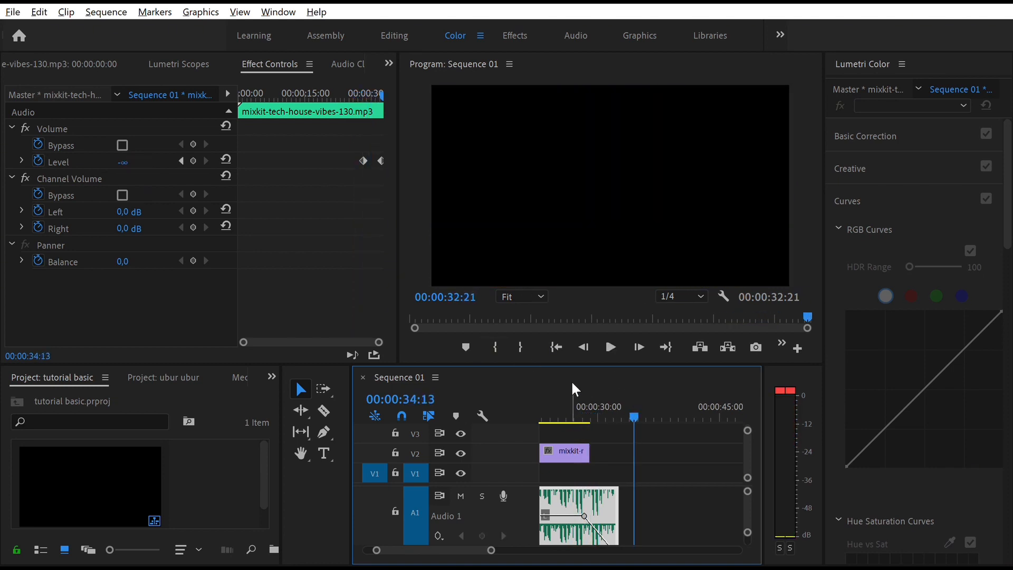
left_click(595, 396)
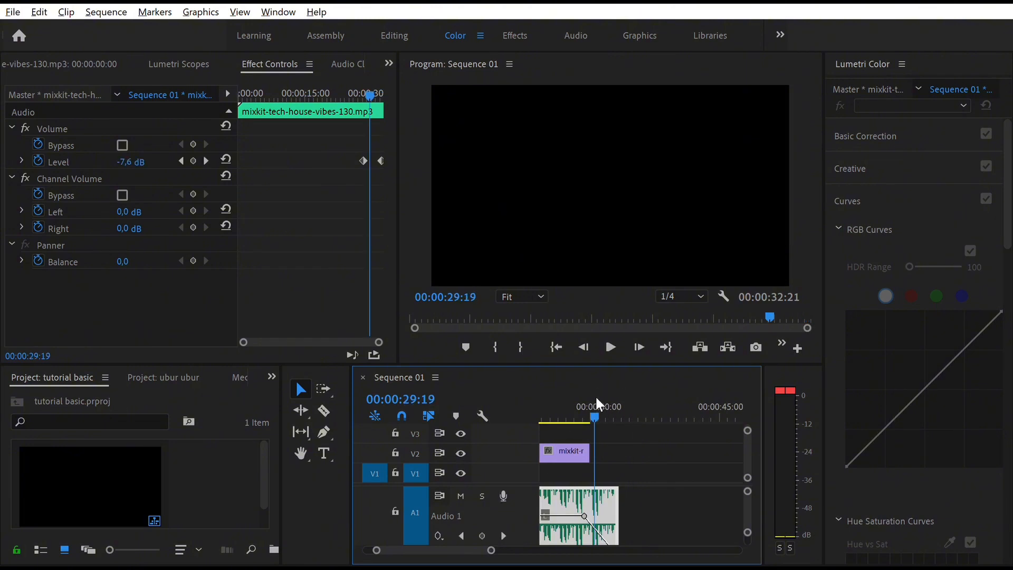
left_click(537, 397)
left_click_drag(538, 397, 534, 397)
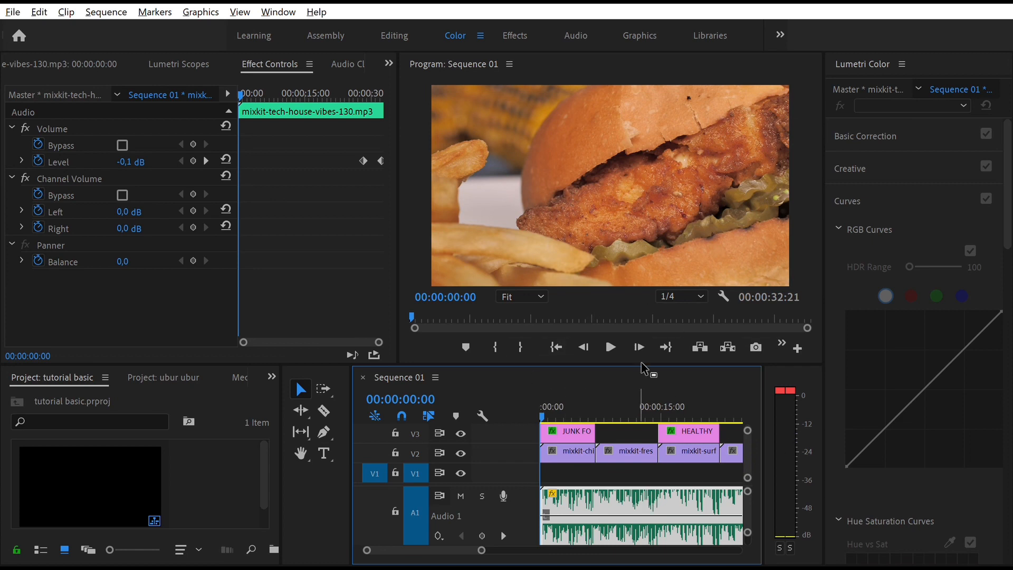
- Create an adjustment layer and place it on track V1 at the start of the sequence
left_click(568, 392)
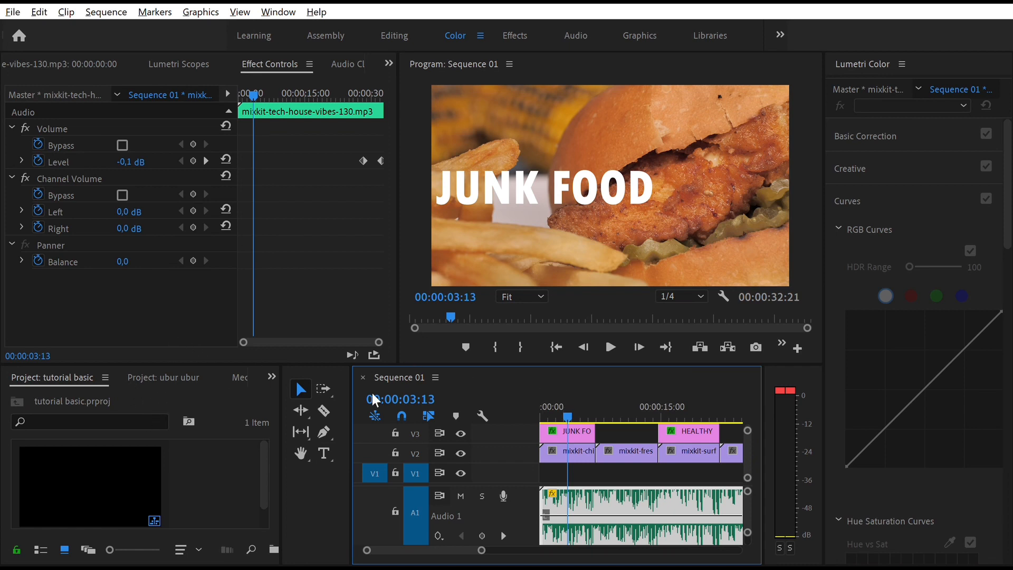
left_click(209, 387)
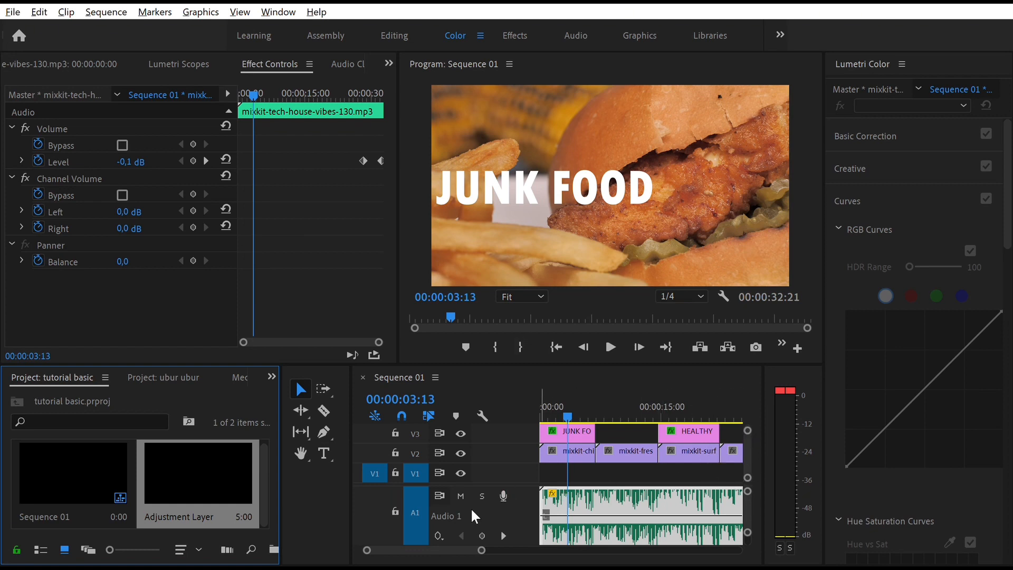
left_click_drag(184, 469, 549, 469)
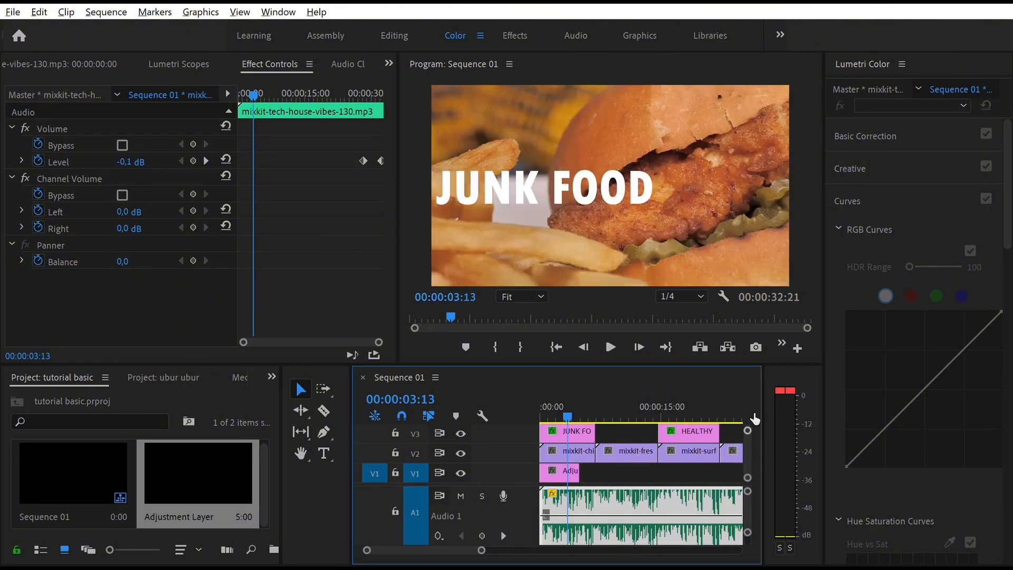
- Move the adjustment layer to a new track V4 above the titles and extend it to the end of the "HEALTHY FOOD" title
mouse_move(755, 418)
left_mouse_down()
mouse_move(754, 429)
mouse_move(756, 404)
left_mouse_up()
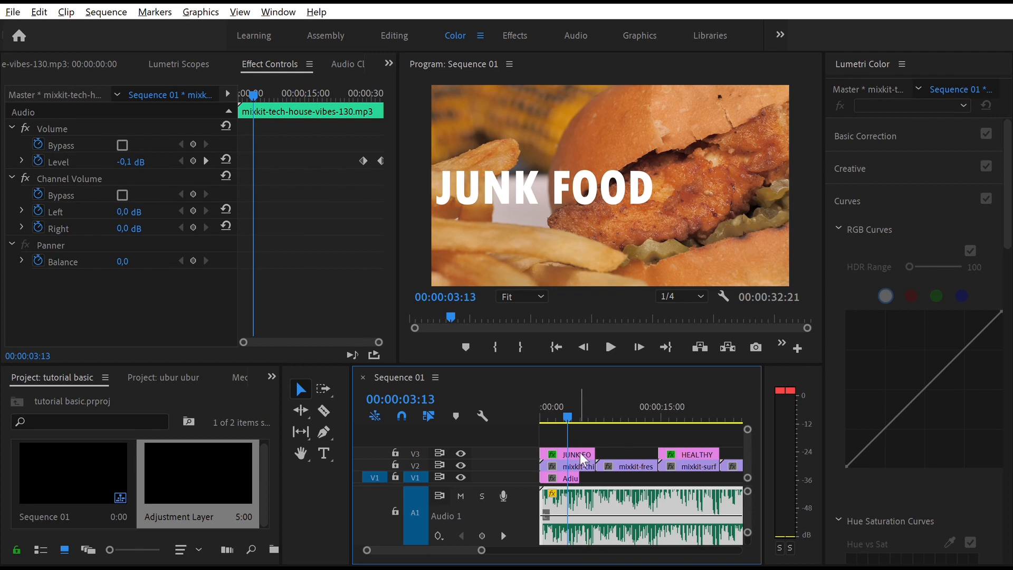
left_click_drag(568, 478, 573, 428)
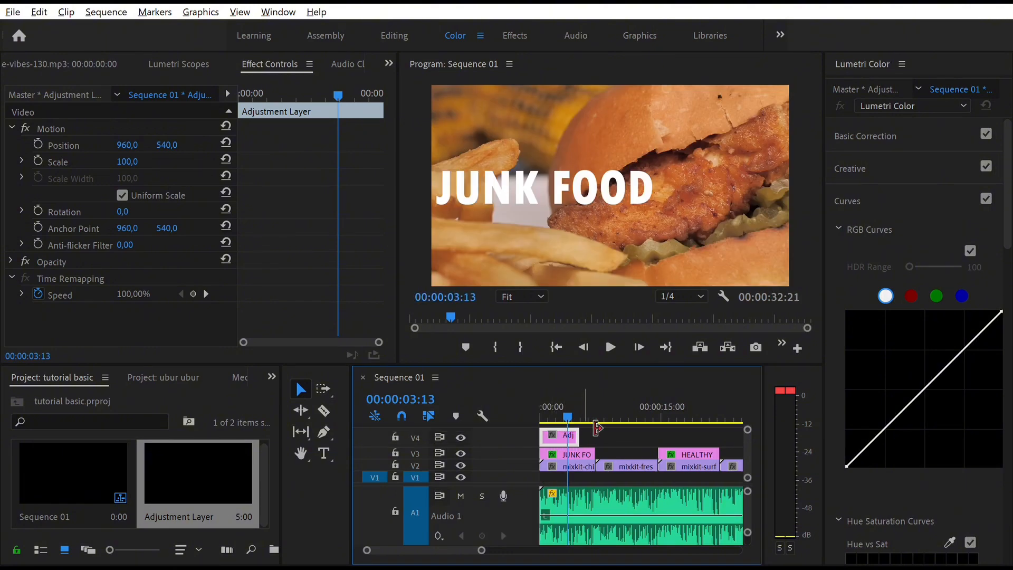
mouse_move(579, 433)
left_mouse_down()
mouse_move(738, 427)
mouse_move(730, 427)
left_mouse_up()
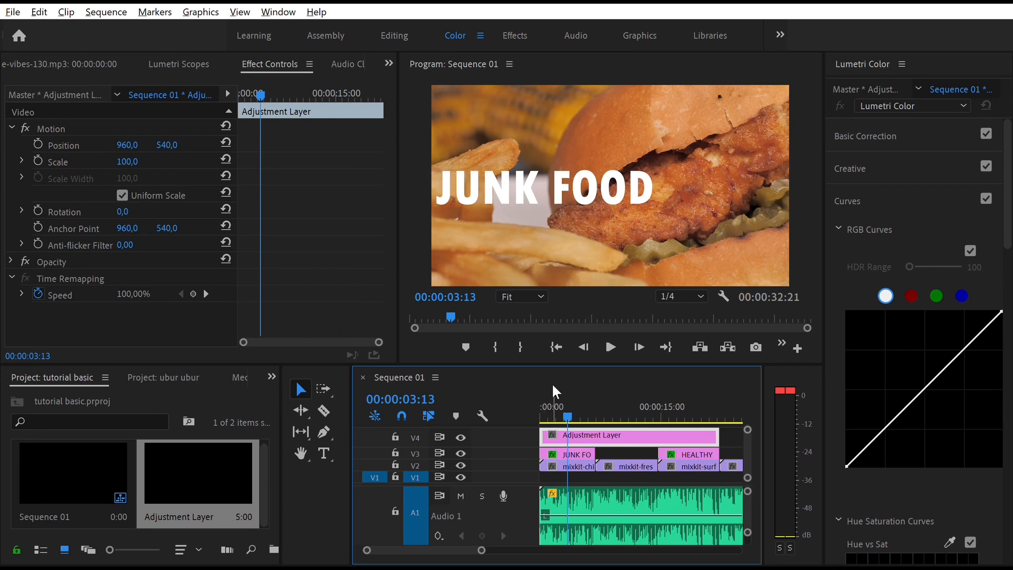
- Extend the adjustment layer to the end of the last video clip and park the playhead on the fruit salad at 00:00:25:06
left_click(546, 415)
key("space")
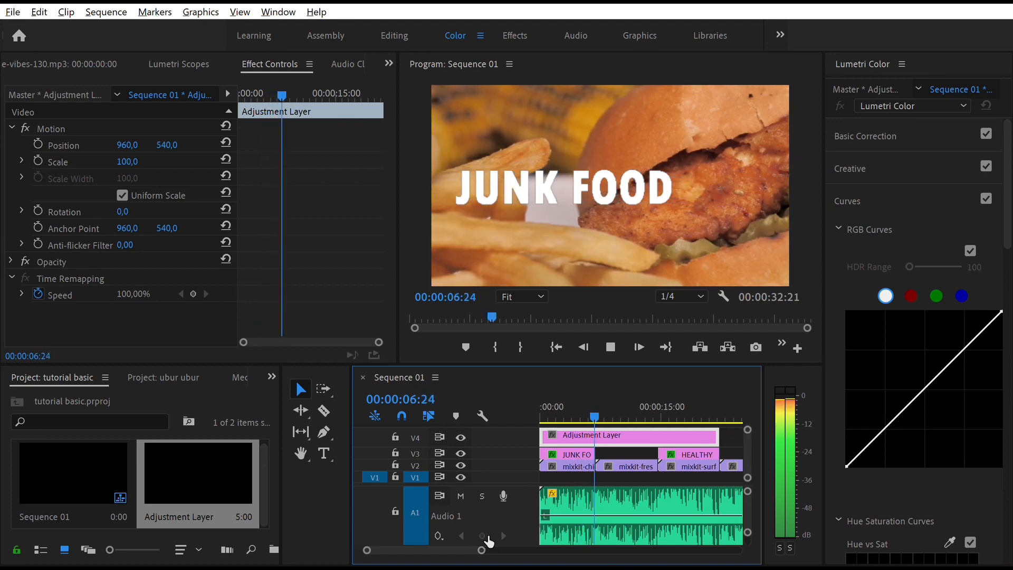
left_click_drag(482, 550, 503, 550)
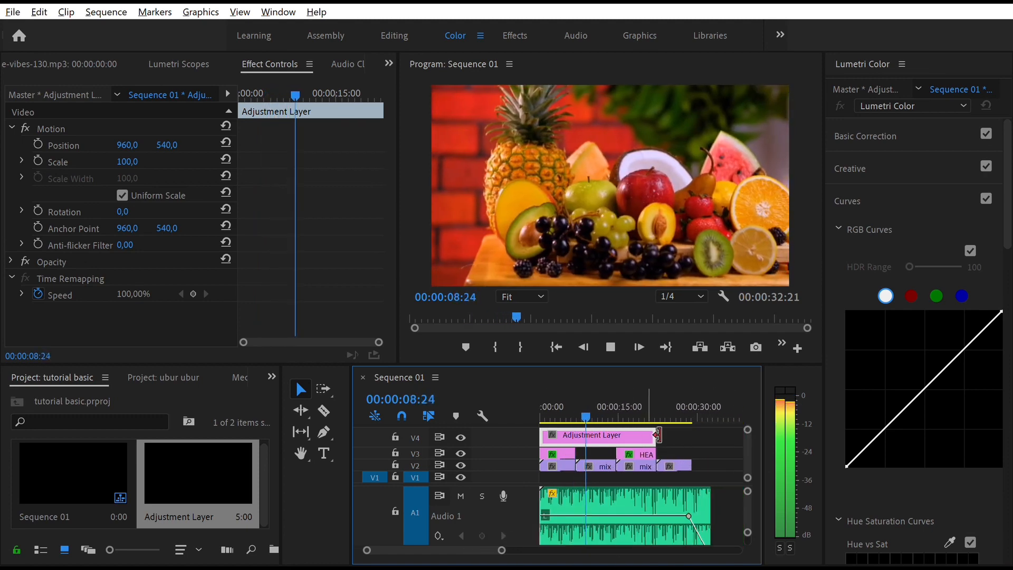
key("space")
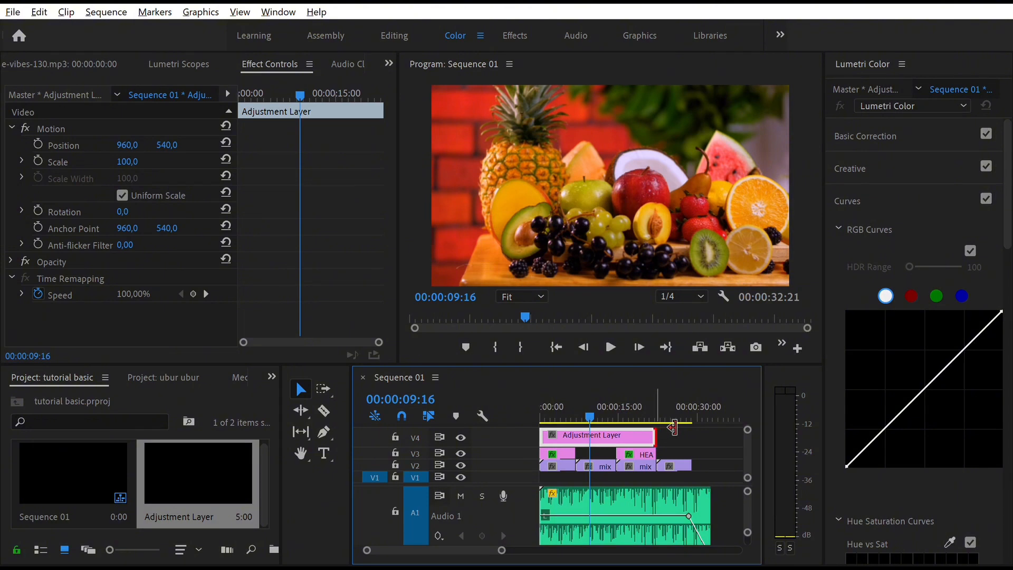
left_click_drag(657, 429, 698, 427)
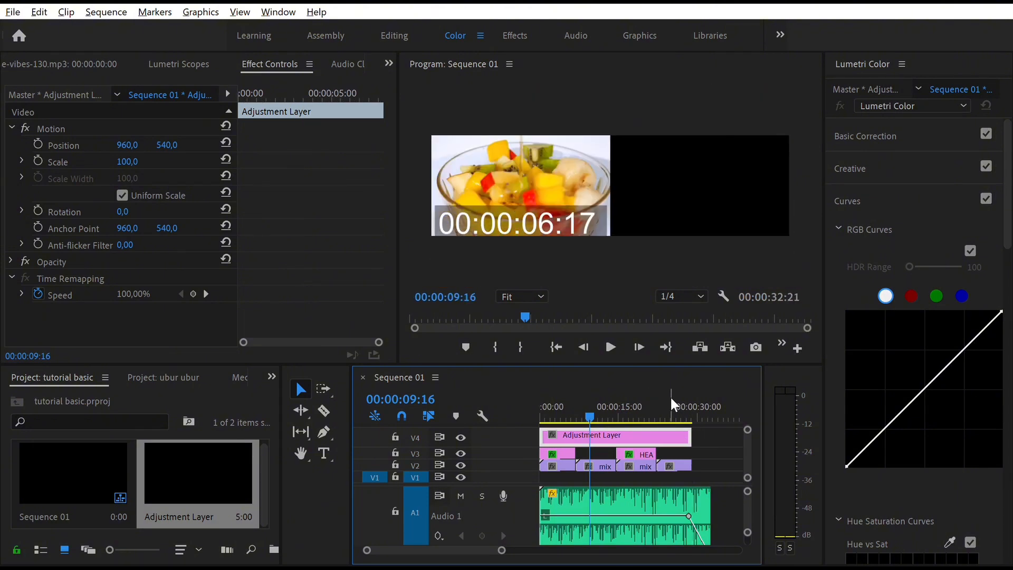
left_click_drag(669, 399, 672, 399)
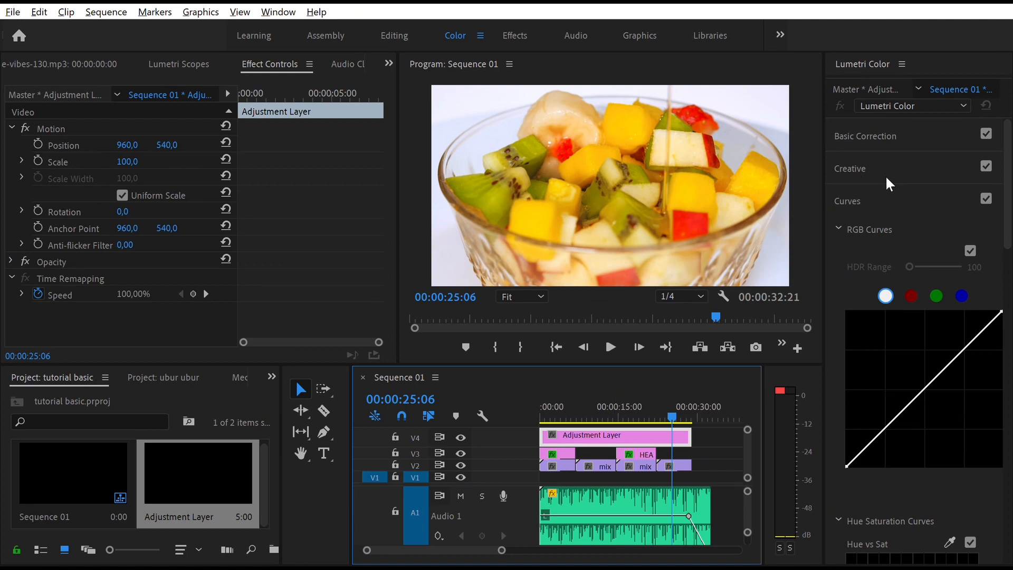
- With the playhead at 00:00:09:15, sample the green apple for the Hue vs Sat curve, raising its yellow point and lowering its green point
left_click(840, 211)
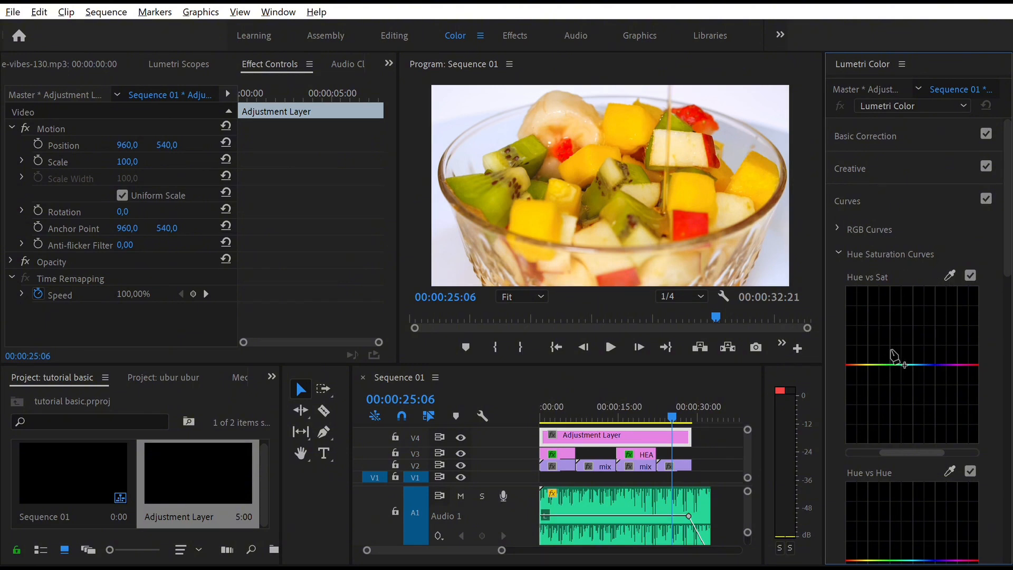
left_click(568, 408)
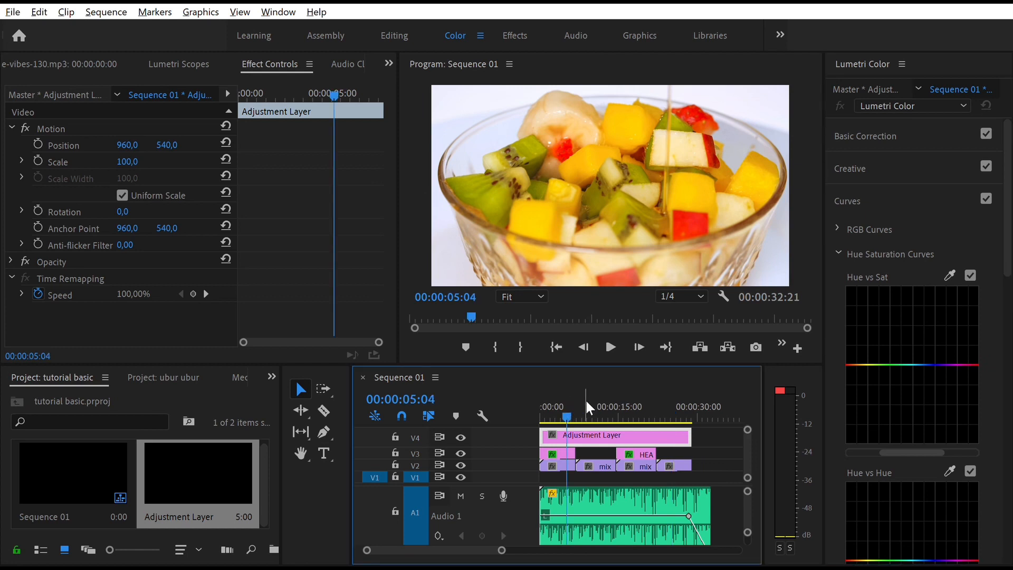
left_click(591, 403)
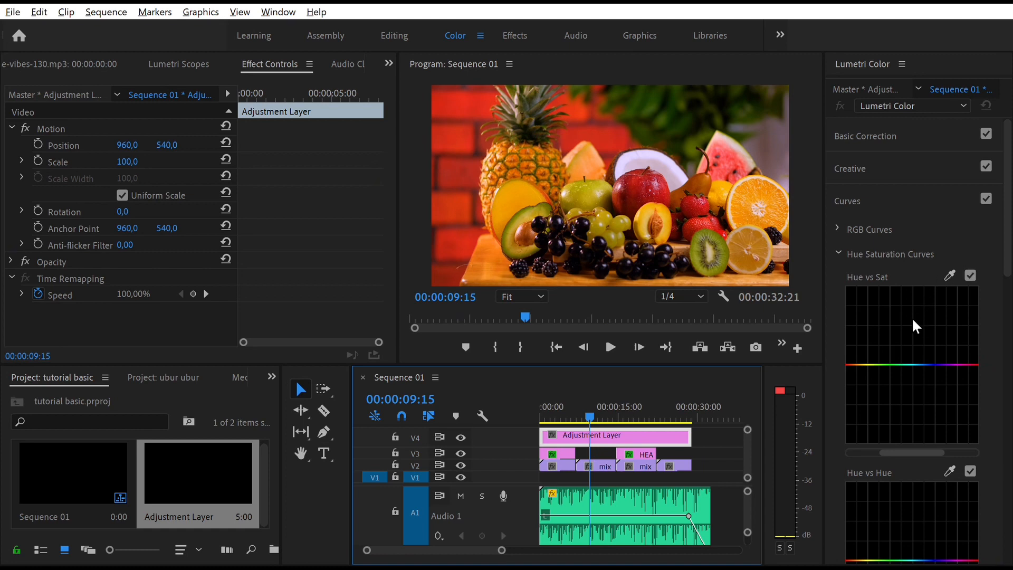
left_click(950, 275)
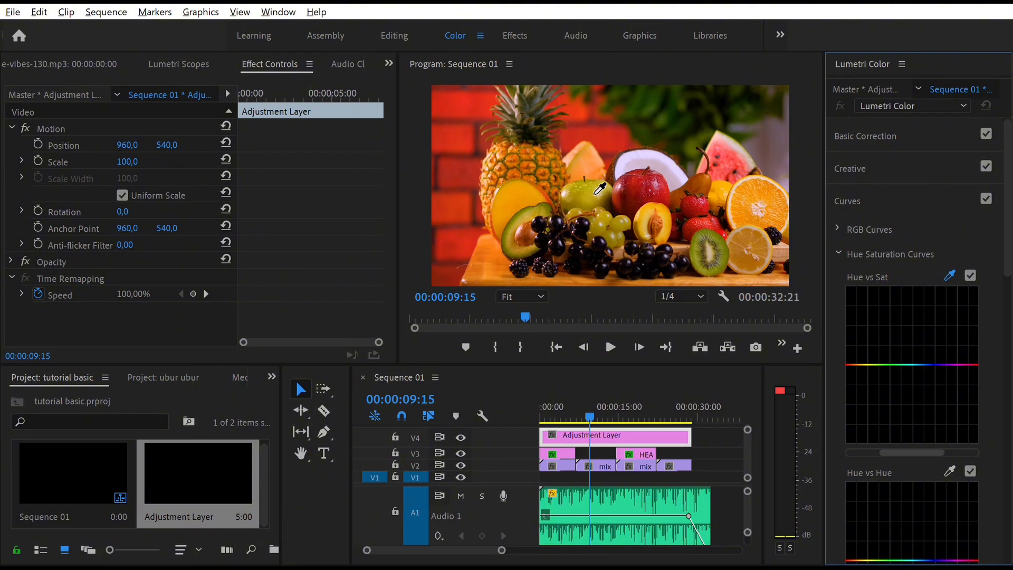
left_click(590, 176)
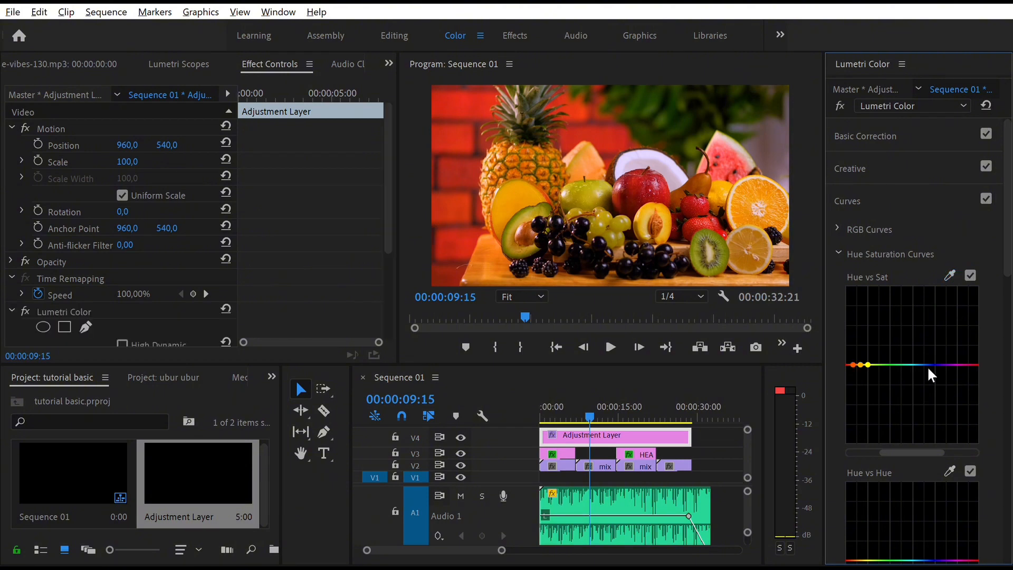
left_click_drag(869, 363, 870, 316)
mouse_move(855, 354)
left_mouse_down()
mouse_move(864, 352)
mouse_move(861, 341)
left_mouse_up()
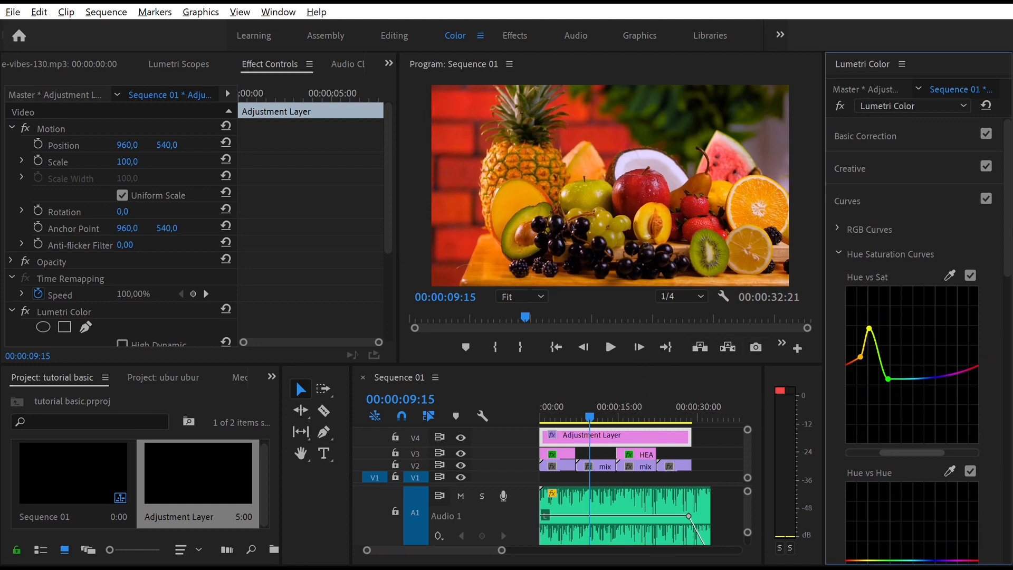
- Try shifting the sampled pineapple orange on the Hue vs Hue curve, and undo the changes
left_click_drag(1007, 215, 1009, 270)
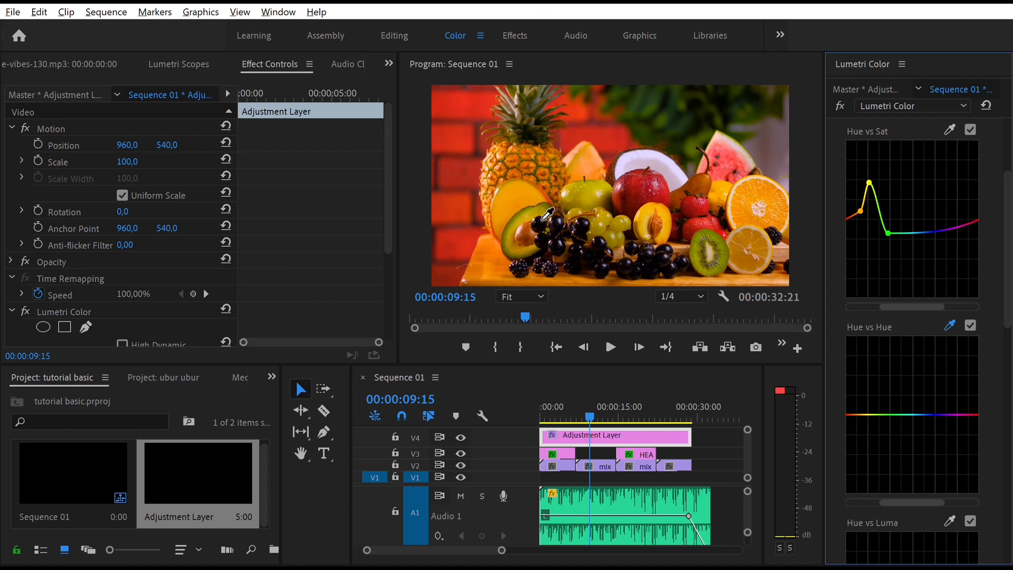
left_click(523, 187)
mouse_move(861, 413)
left_mouse_down()
mouse_move(861, 443)
mouse_move(861, 397)
mouse_move(864, 405)
left_mouse_up()
key("ctrl+z")
left_click_drag(872, 396, 877, 341)
key("ctrl+z")
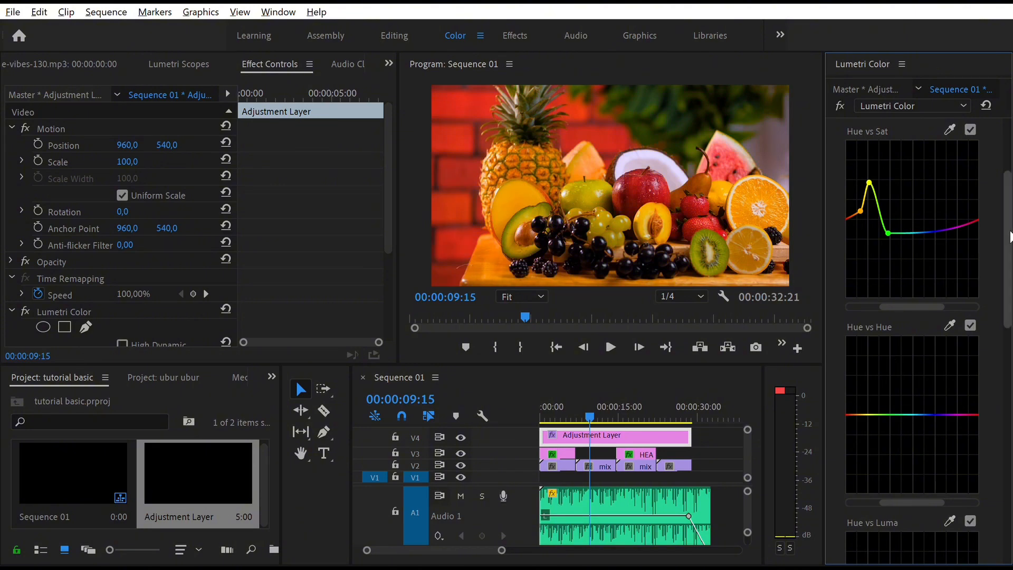
- Add an orange point to the Hue vs Luma curve and shape the Luma vs Sat curve low in the darks and high in the brights
left_click_drag(1009, 241, 1010, 328)
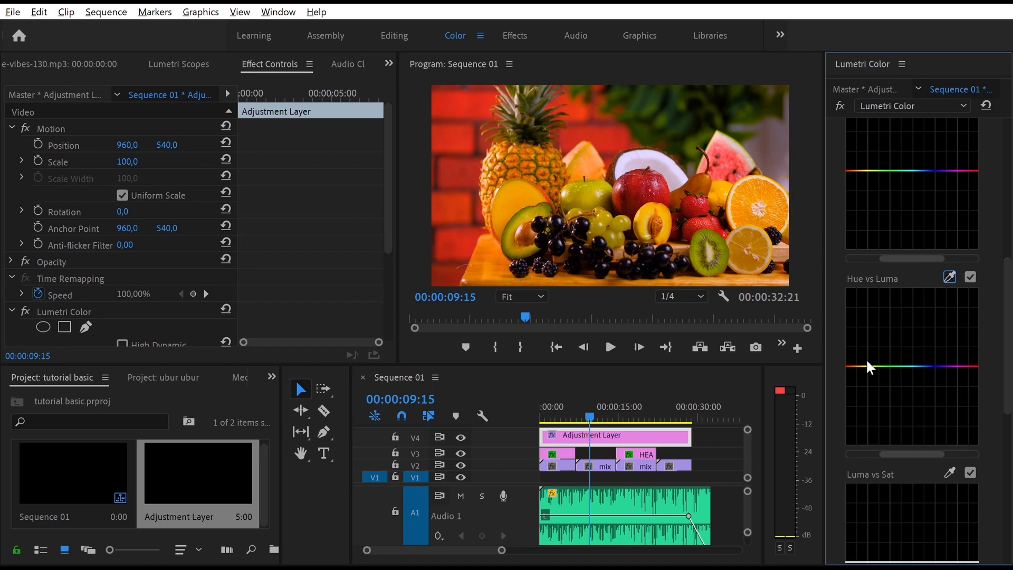
mouse_move(866, 366)
left_mouse_down()
mouse_move(868, 394)
mouse_move(865, 310)
mouse_move(860, 352)
left_mouse_up()
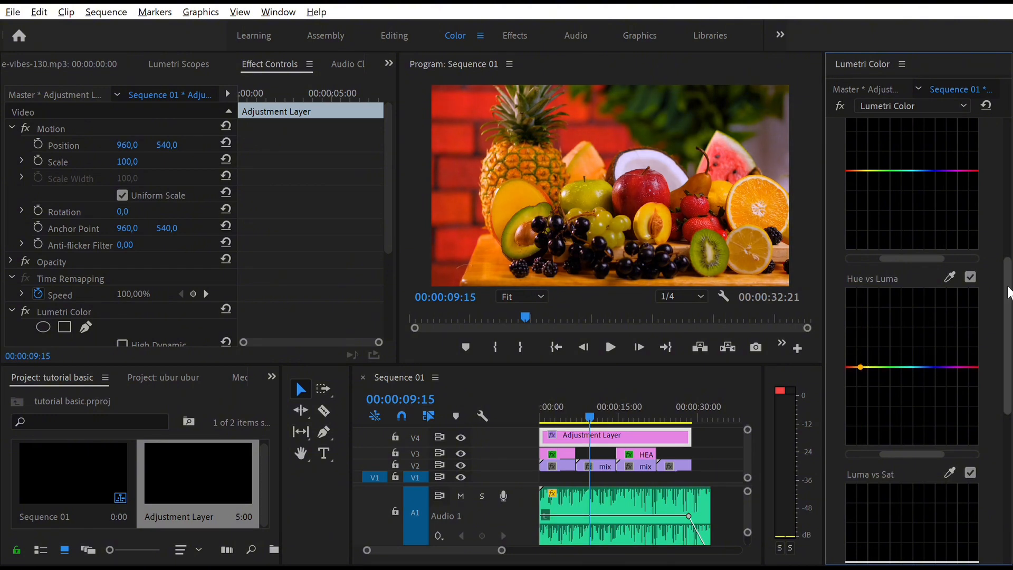
scroll(940, 338, "down", 4)
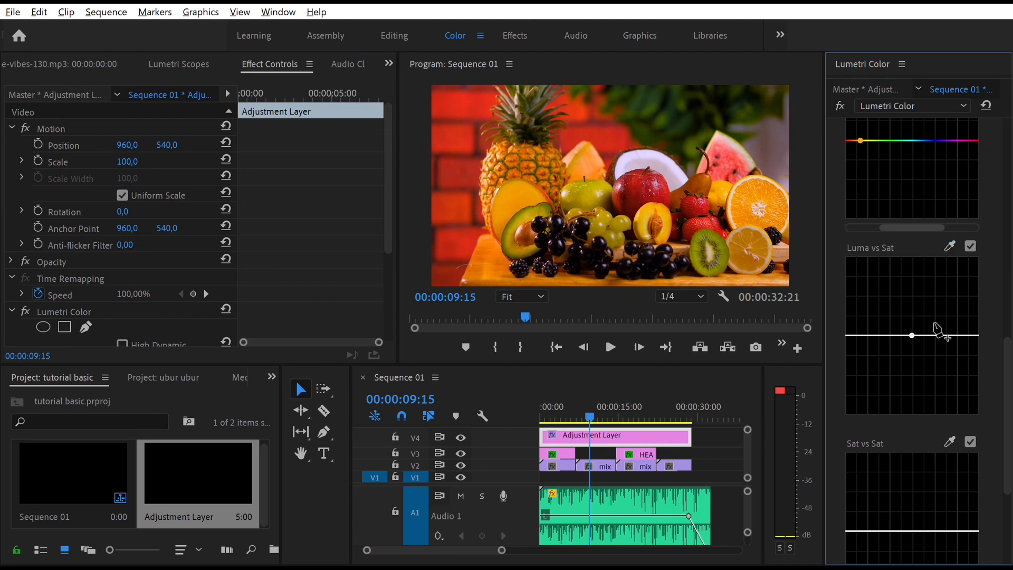
left_click(933, 335)
left_click(886, 336)
left_click_drag(888, 328, 943, 274)
left_click_drag(905, 314, 924, 275)
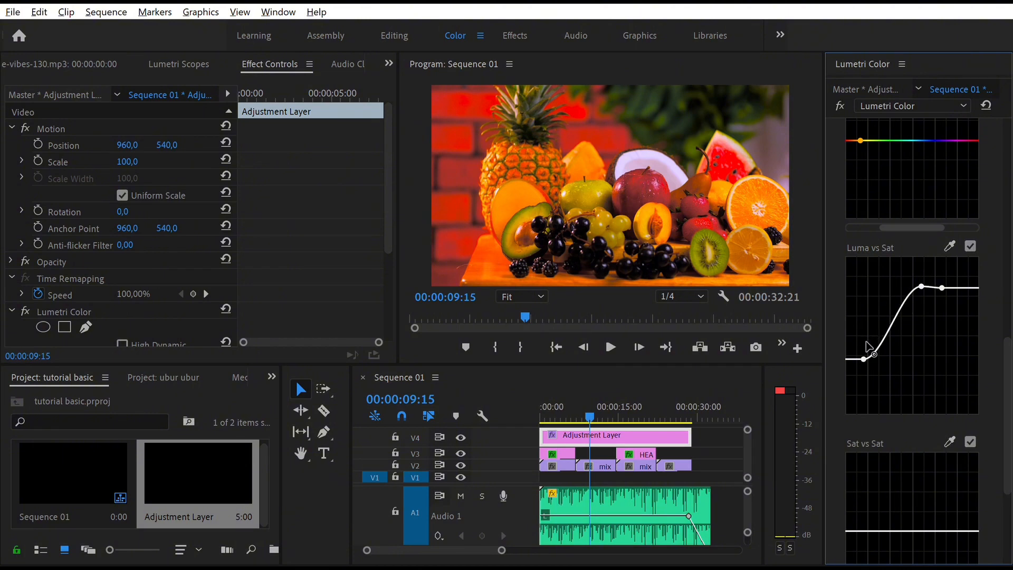
- Soften the Luma vs Sat curve by lowering its middle and bright points, and raise the Sat vs Sat curve slightly with one low-saturation point
mouse_move(866, 342)
left_mouse_down()
mouse_move(872, 323)
mouse_move(869, 341)
left_mouse_up()
mouse_move(942, 287)
left_mouse_down()
mouse_move(948, 295)
mouse_move(956, 248)
mouse_move(946, 268)
left_mouse_up()
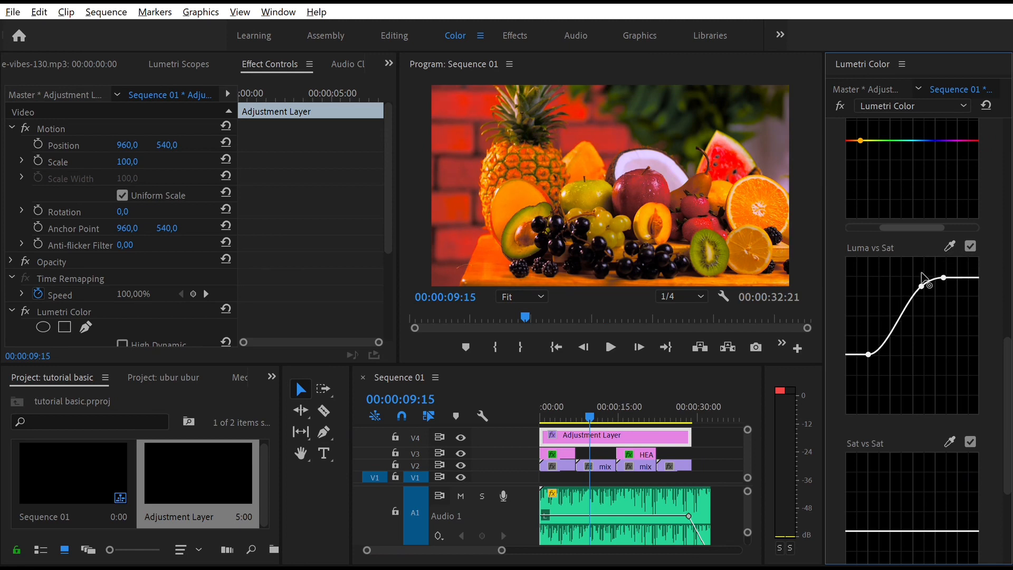
left_click_drag(923, 275, 912, 303)
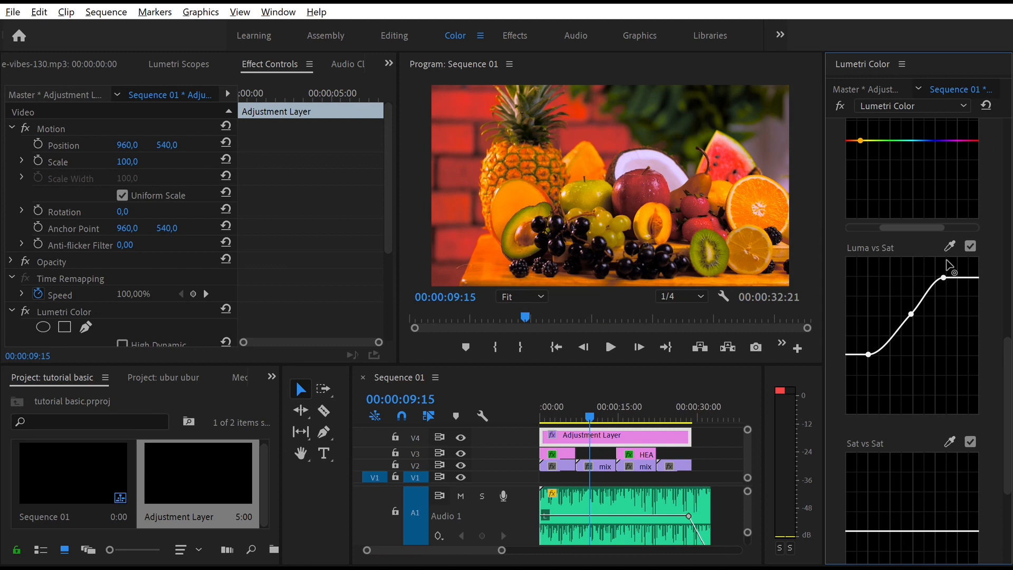
left_click_drag(947, 263, 935, 291)
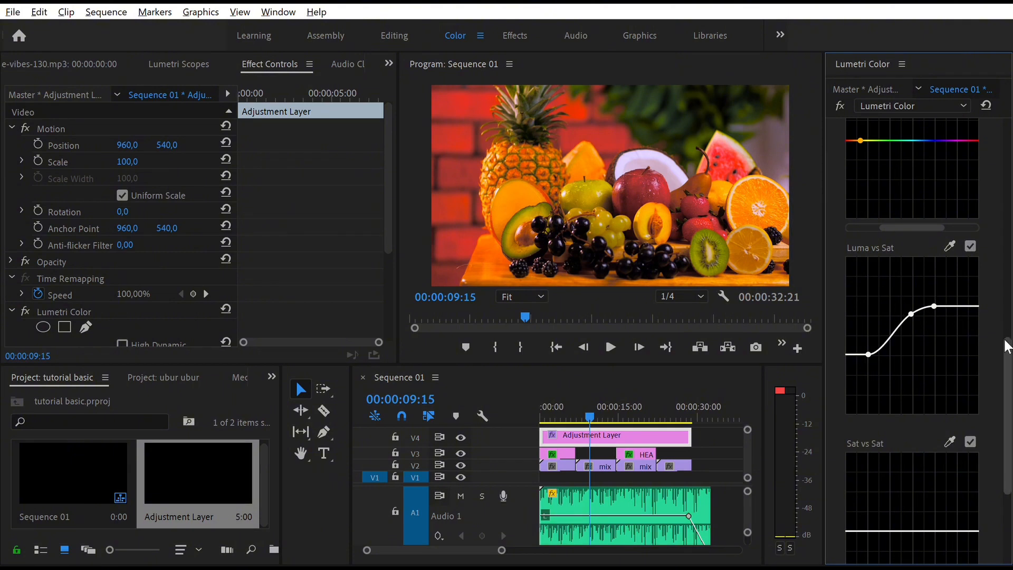
scroll(1008, 351, "down", 5)
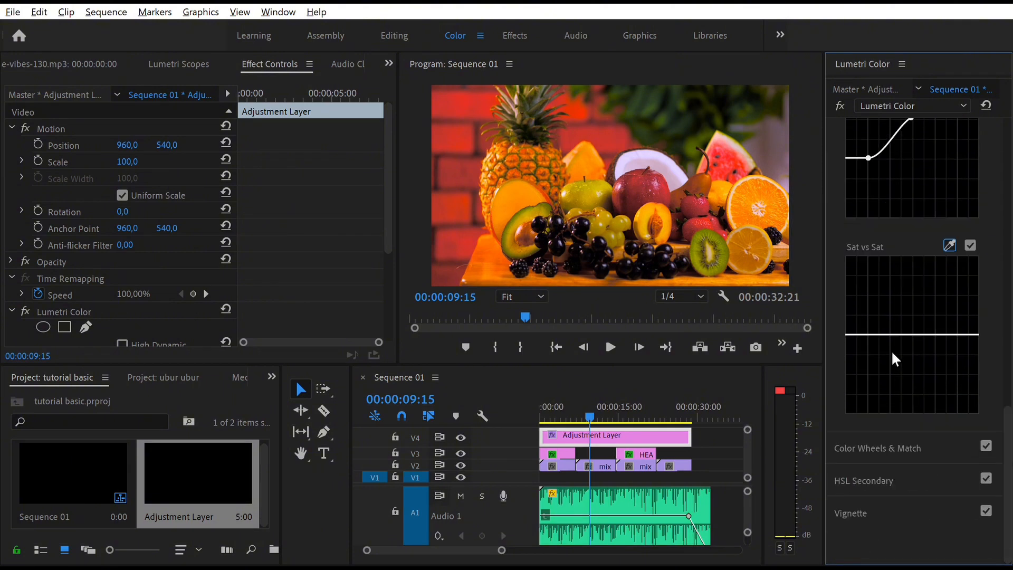
left_click_drag(886, 334, 861, 316)
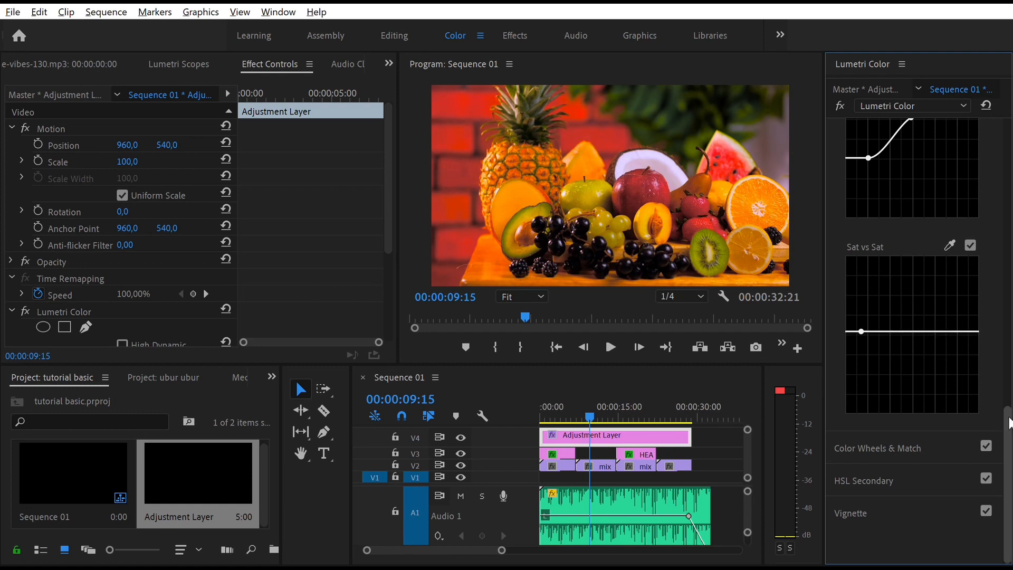
- Add slight color shifts to the midtones, shadows and highlights with the color wheels, keeping each close to neutral
left_click(916, 437)
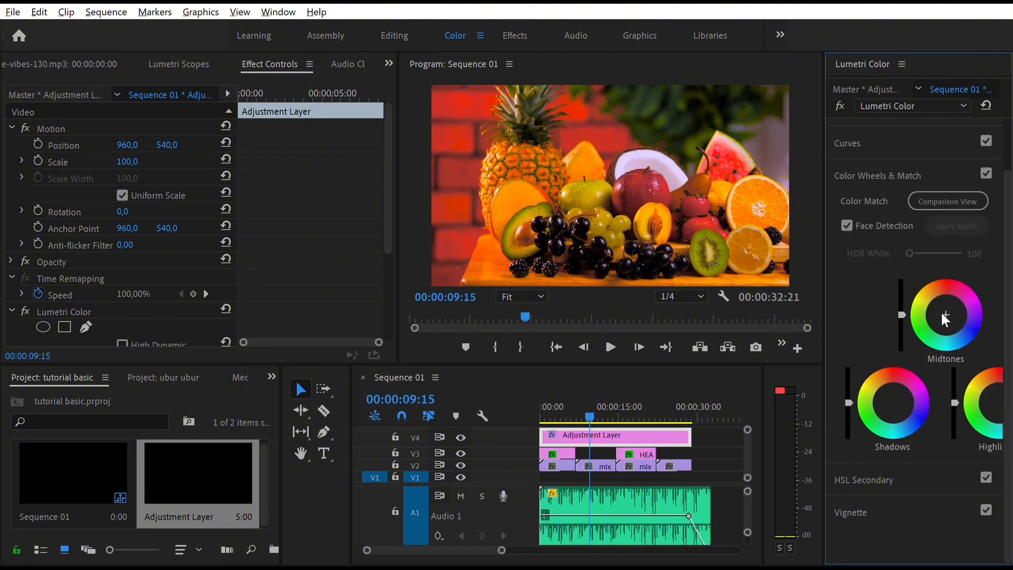
mouse_move(941, 312)
left_mouse_down()
mouse_move(935, 306)
mouse_move(944, 315)
left_mouse_up()
left_click_drag(885, 399, 885, 402)
left_click_drag(881, 399, 887, 395)
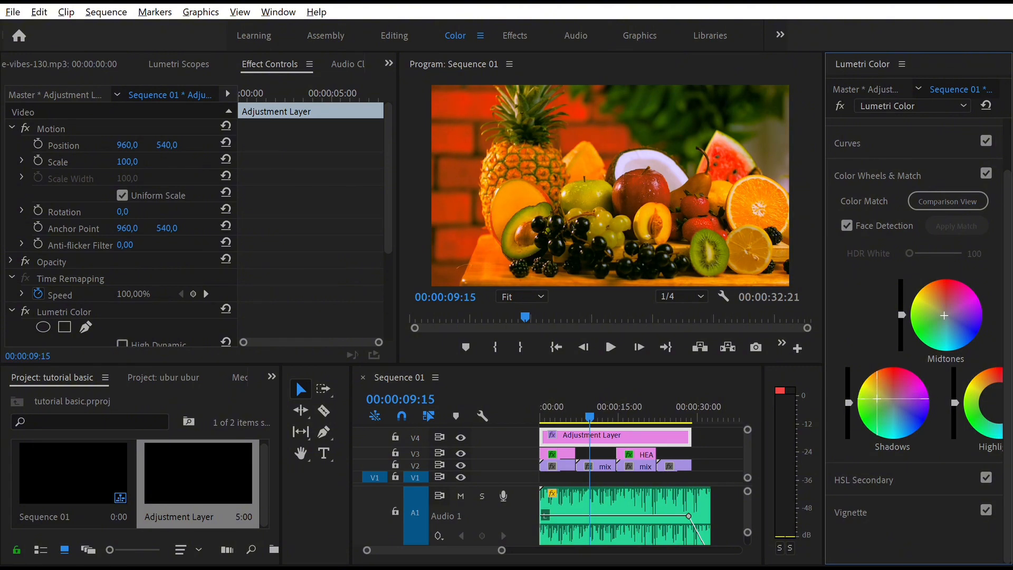
left_click_drag(877, 398, 889, 397)
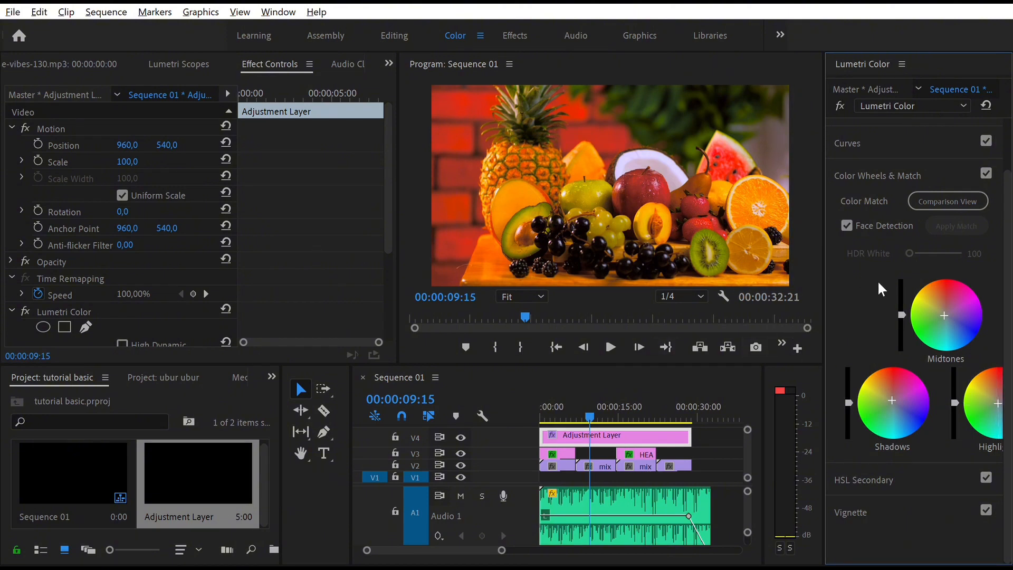
- Set the vignette's Midpoint to 20,9, Roundness to 61,2 and Feather to 88,1, leaving Amount at 0,0
left_click(863, 494)
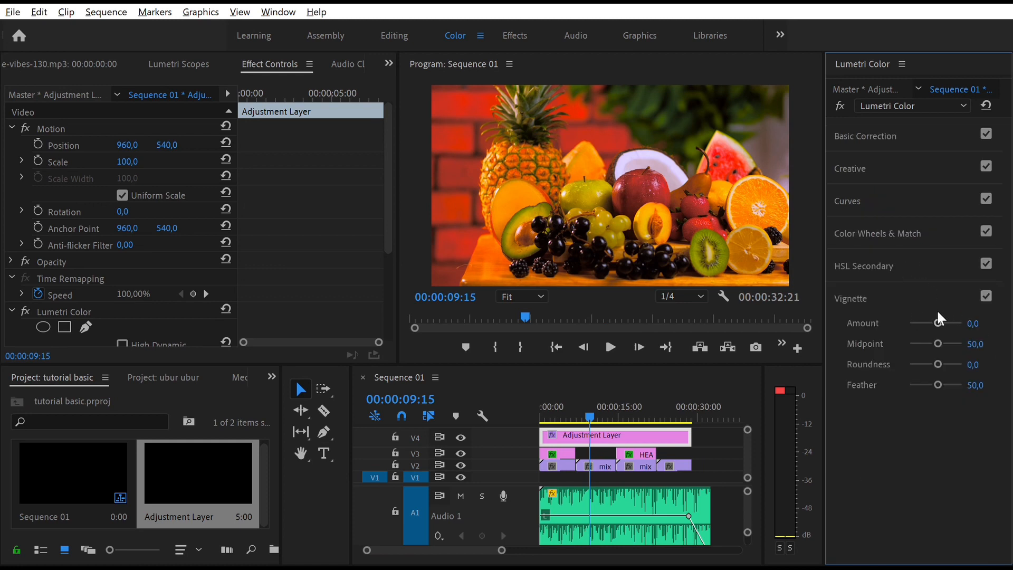
mouse_move(940, 316)
left_mouse_down()
mouse_move(909, 320)
mouse_move(933, 312)
left_mouse_up()
mouse_move(938, 364)
left_mouse_down()
mouse_move(913, 348)
mouse_move(950, 353)
left_mouse_up()
left_click_drag(934, 377, 885, 374)
left_click(959, 370)
- Play parts of the graded sequence from 00:00:09:15 onward, and replay it from the start to review the colors
left_click(595, 376)
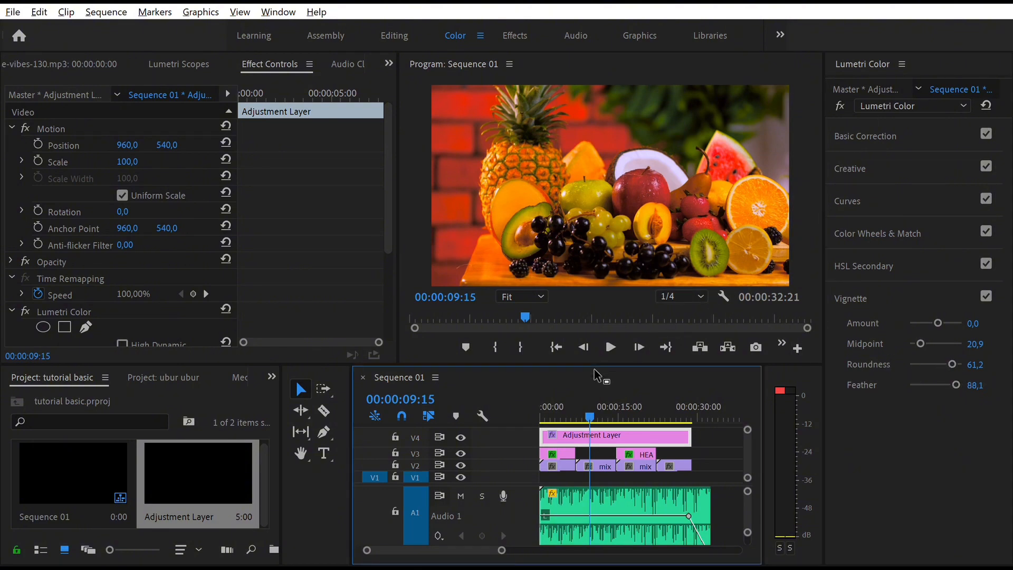
left_click(610, 346)
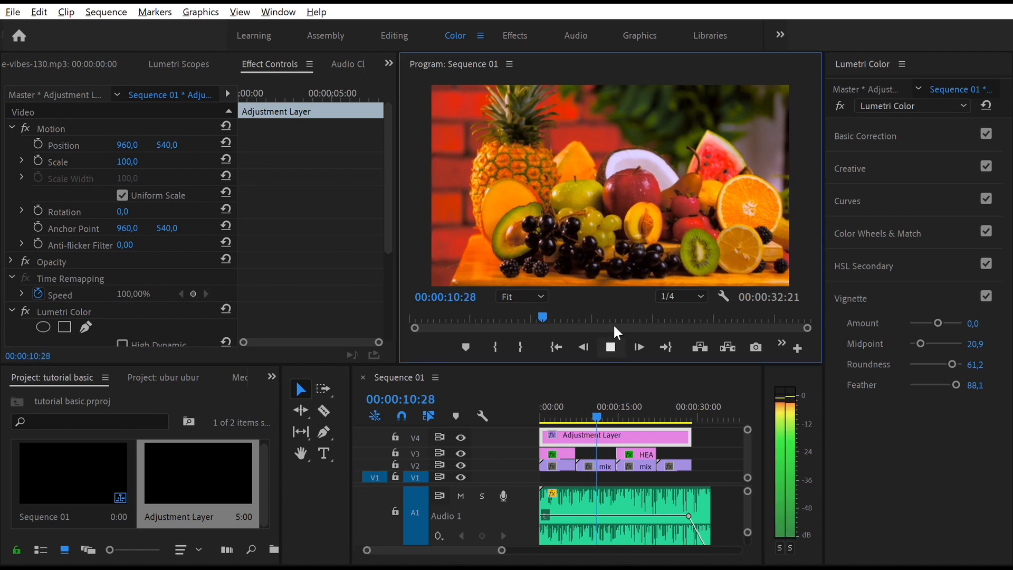
left_click(625, 218)
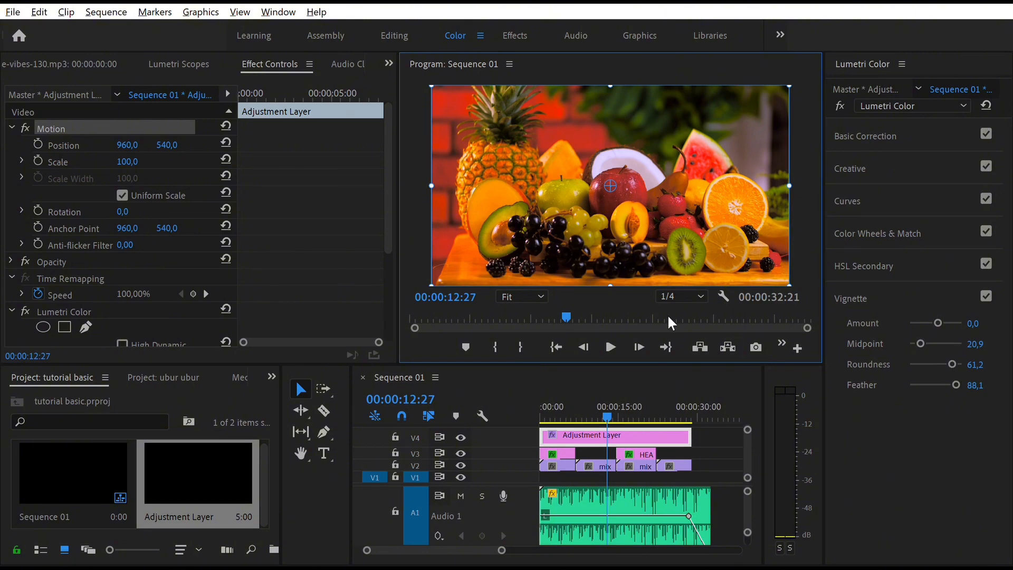
key("space")
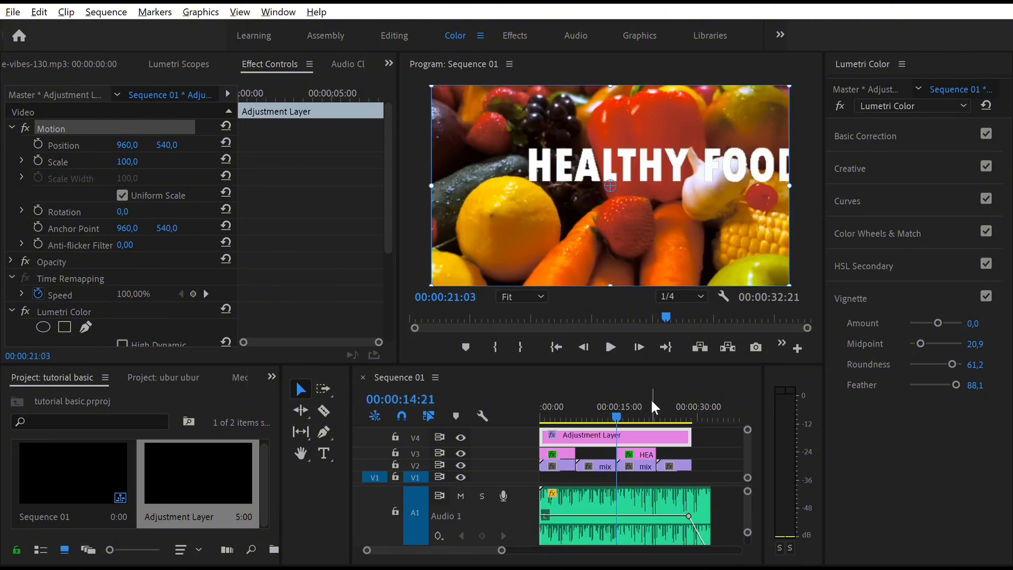
left_click(651, 400)
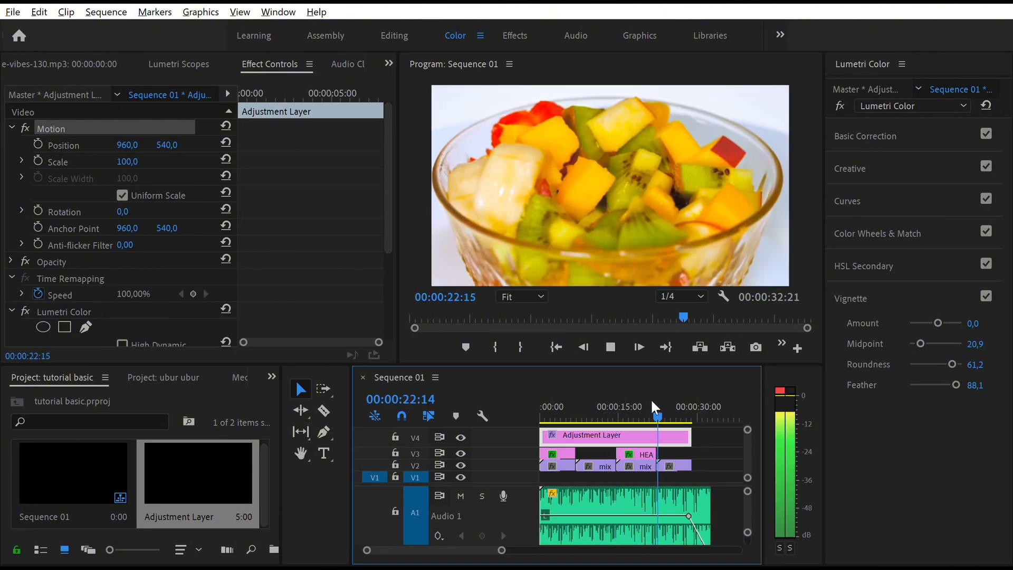
left_click(539, 391)
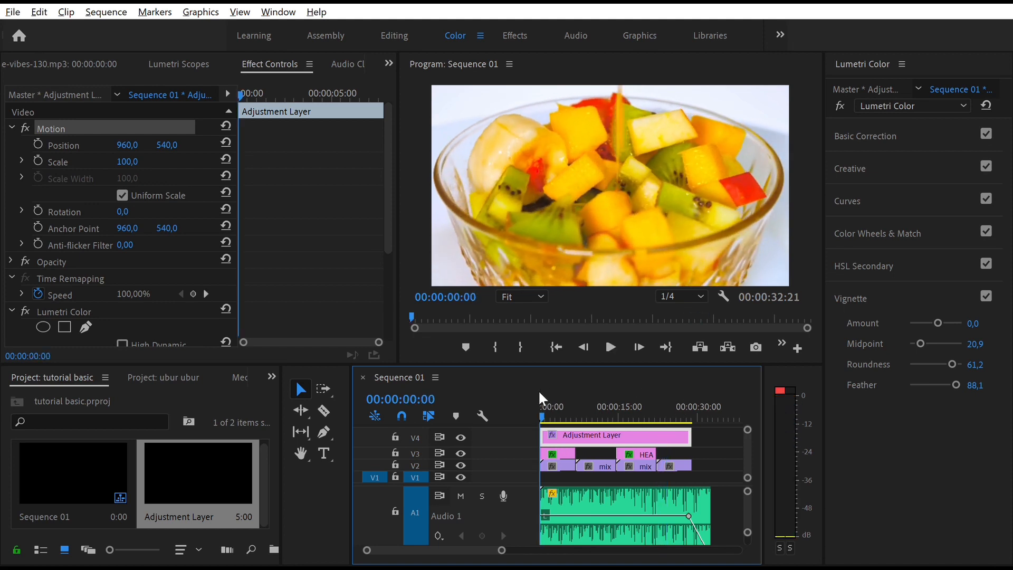
key("space")
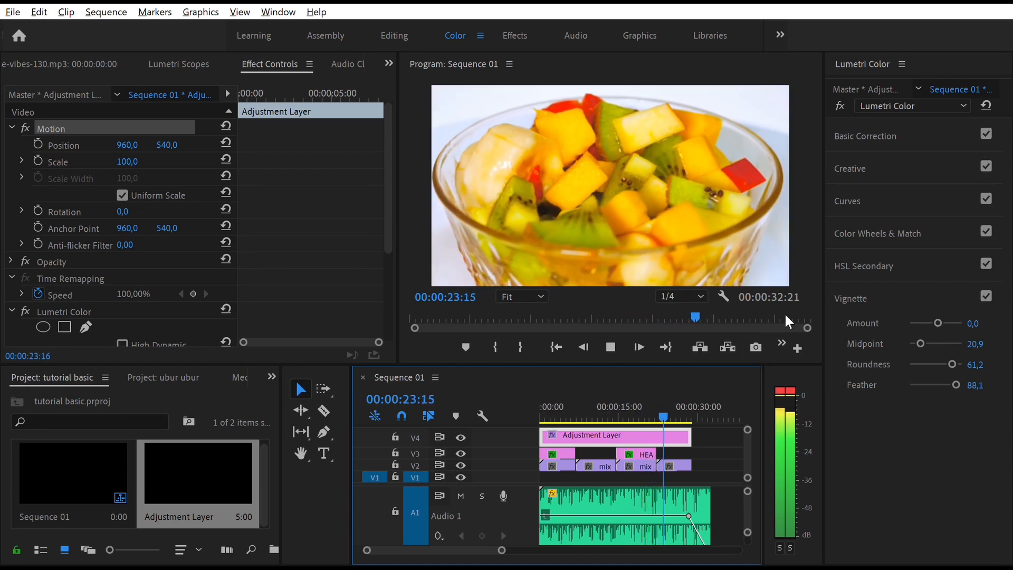
- Stop playback, park the playhead at 00:00:11:18, and set the adjustment layer's Exposure to -0,5 and Contrast to -85,1 in Basic Correction
left_click(900, 134)
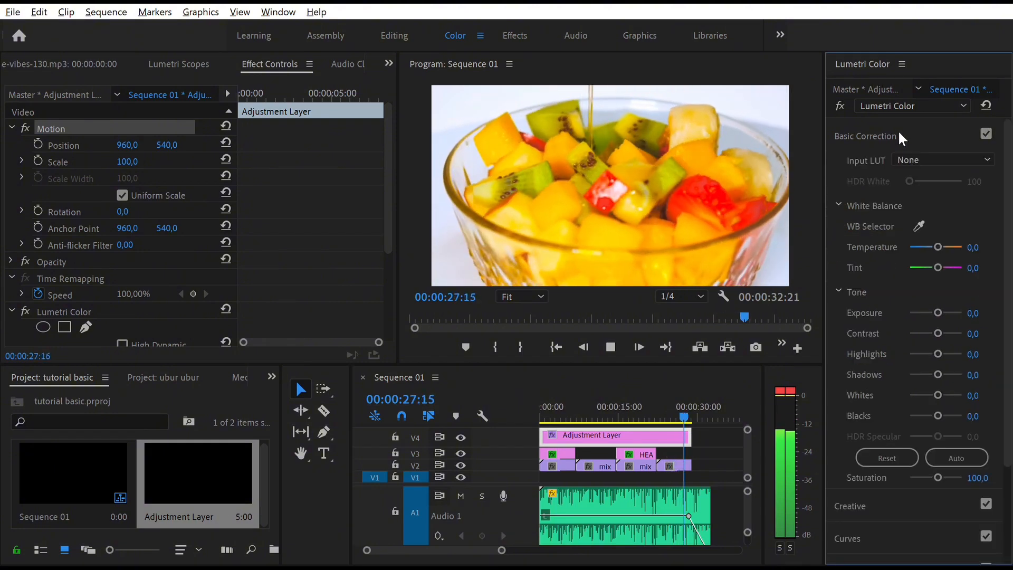
key("space")
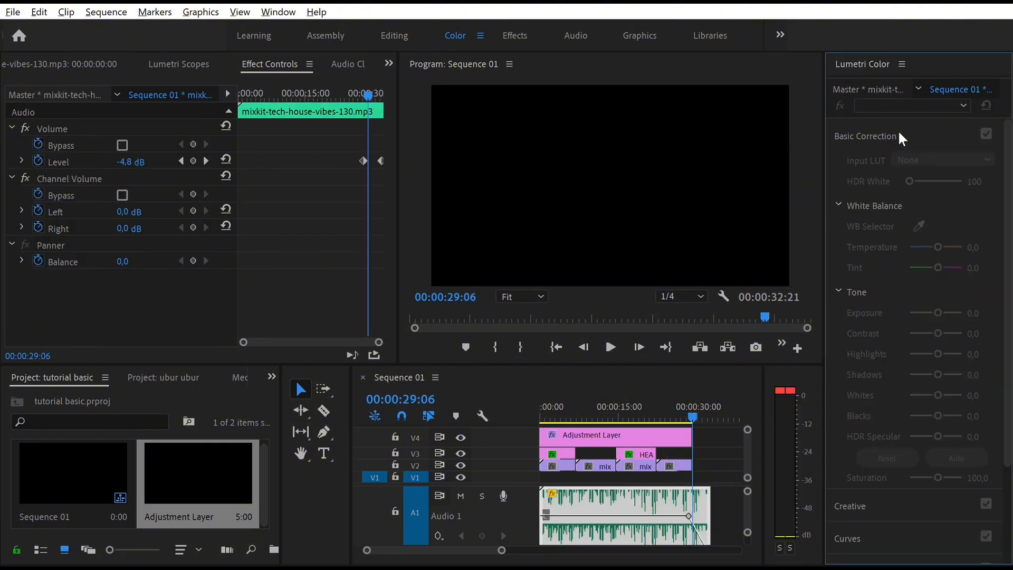
left_click(602, 409)
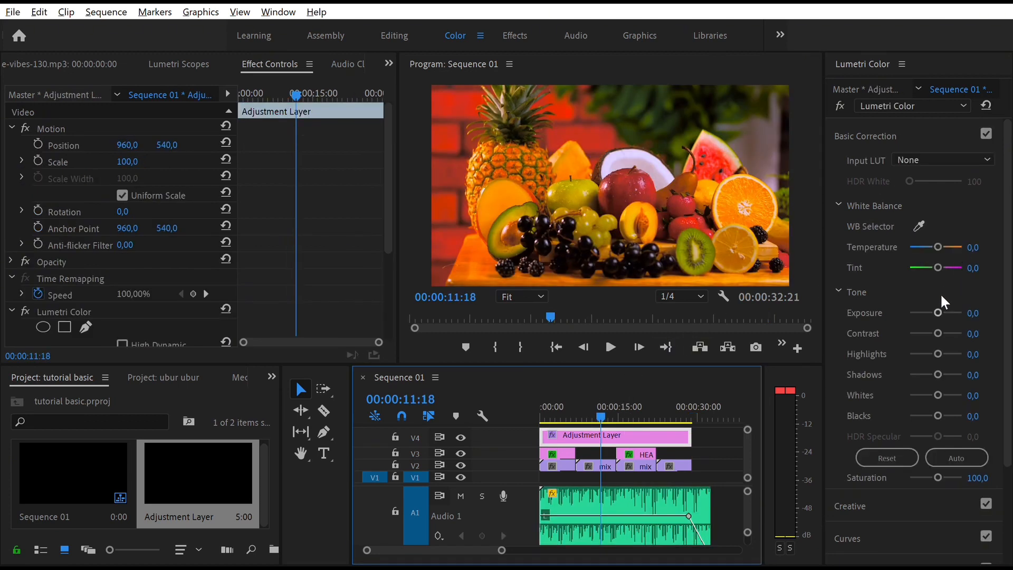
left_click_drag(938, 302, 912, 322)
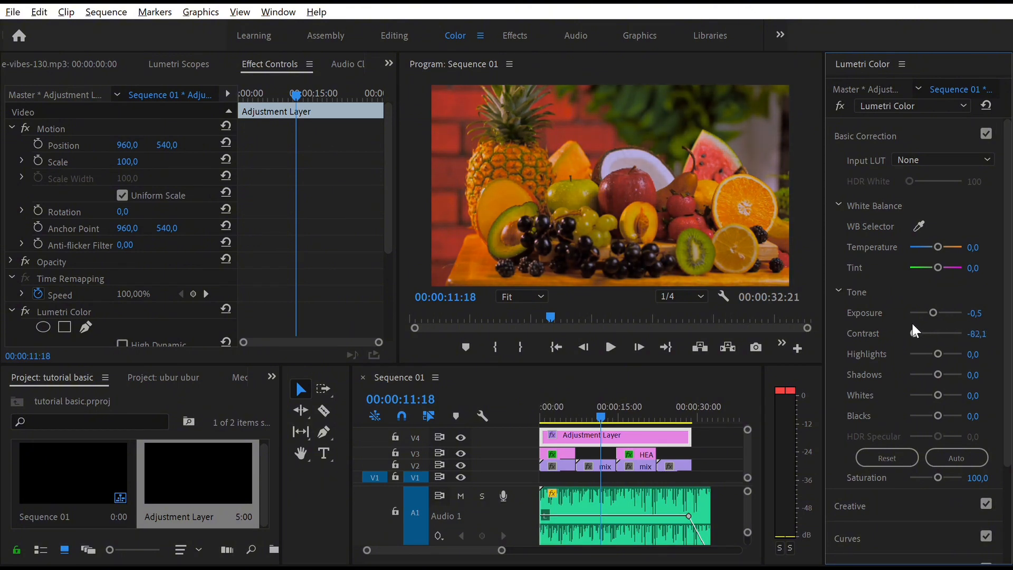
- Play the sequence from 00:00:16:22 to check the exposure and contrast on the "HEALTHY FOOD" clip
left_click(611, 343)
left_click(629, 399)
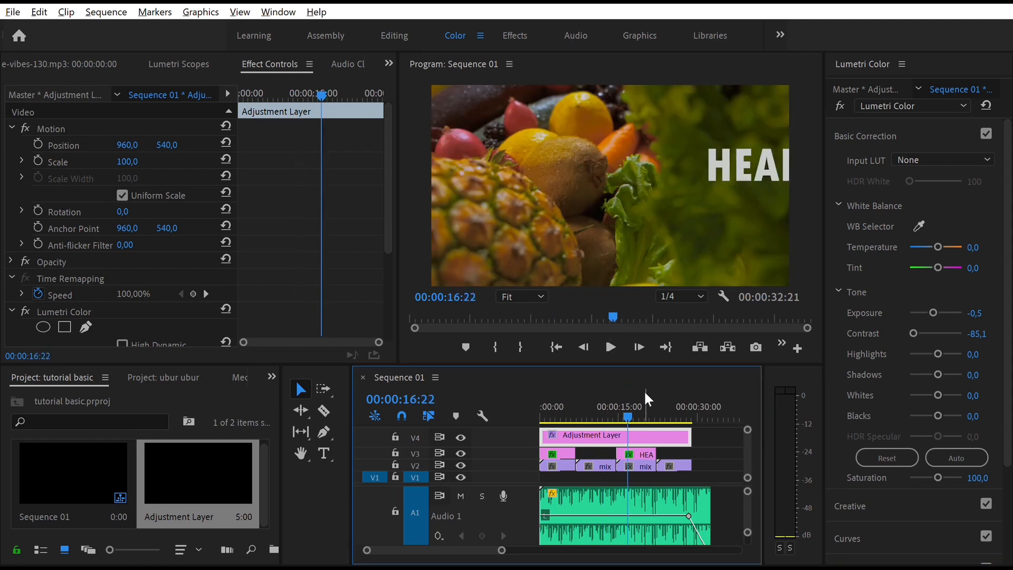
key("space")
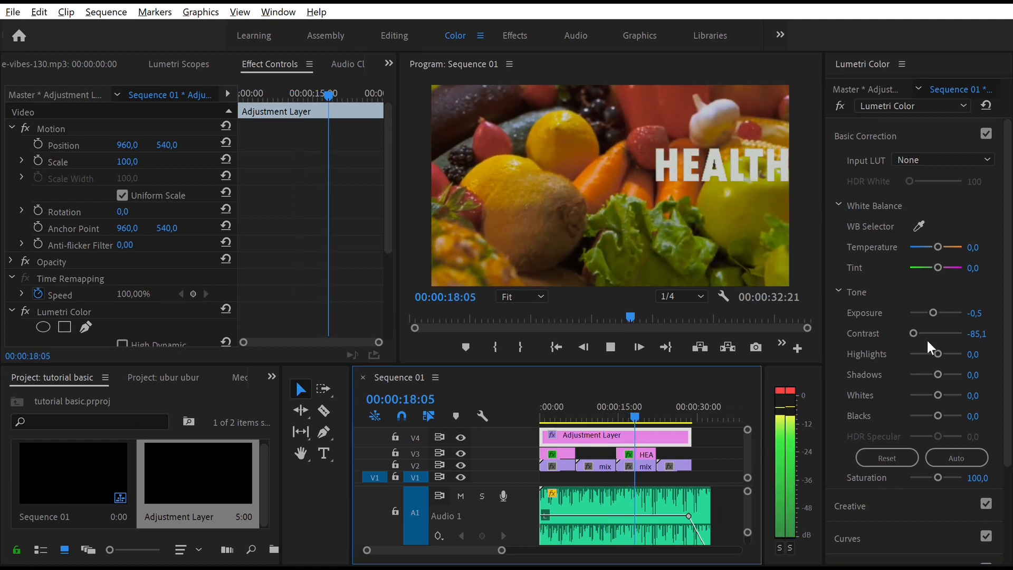
- Set the adjustment layer's Highlights to 25,4 and Shadows to -10,4 in Basic Correction while previewing the "HEALTHY FOOD" clip
mouse_move(938, 348)
left_mouse_down()
mouse_move(913, 345)
mouse_move(967, 336)
mouse_move(879, 360)
mouse_move(924, 362)
left_mouse_up()
left_click(610, 406)
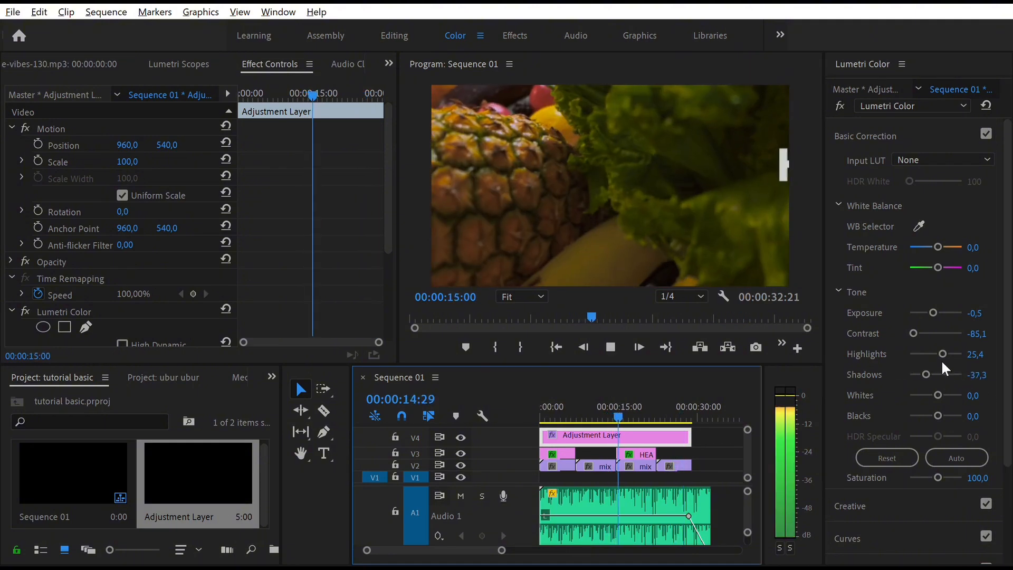
key("space")
left_click_drag(942, 362, 932, 358)
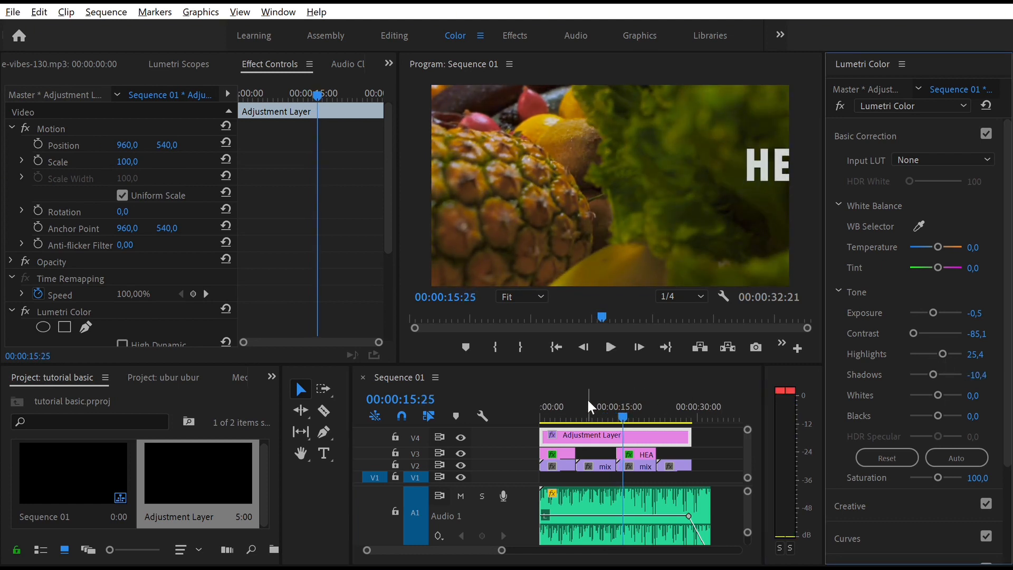
- Play the graded sequence from 00:00:08:27 and inspect the fruit bowl clip at 00:00:23:06
left_click(588, 405)
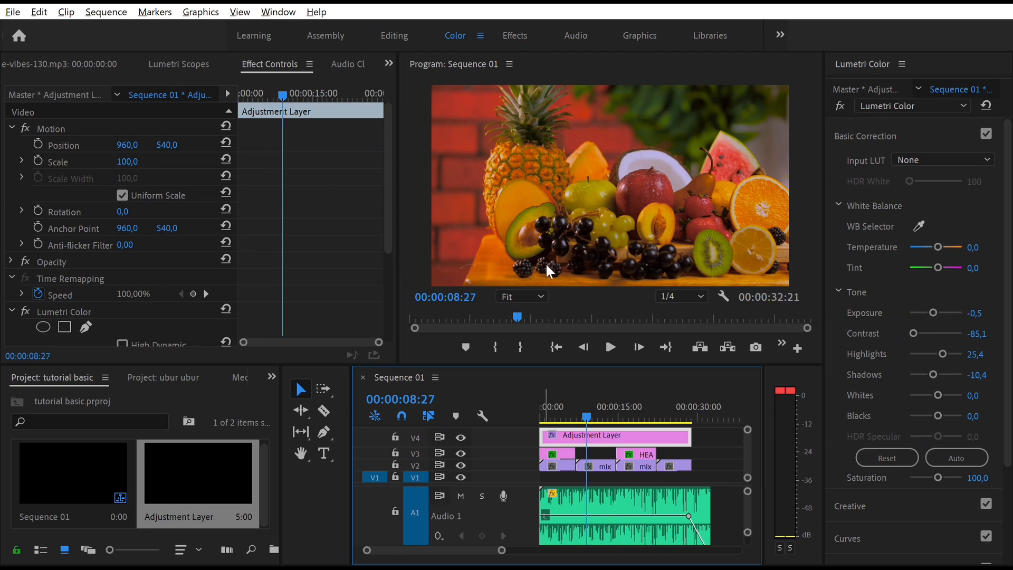
key("space")
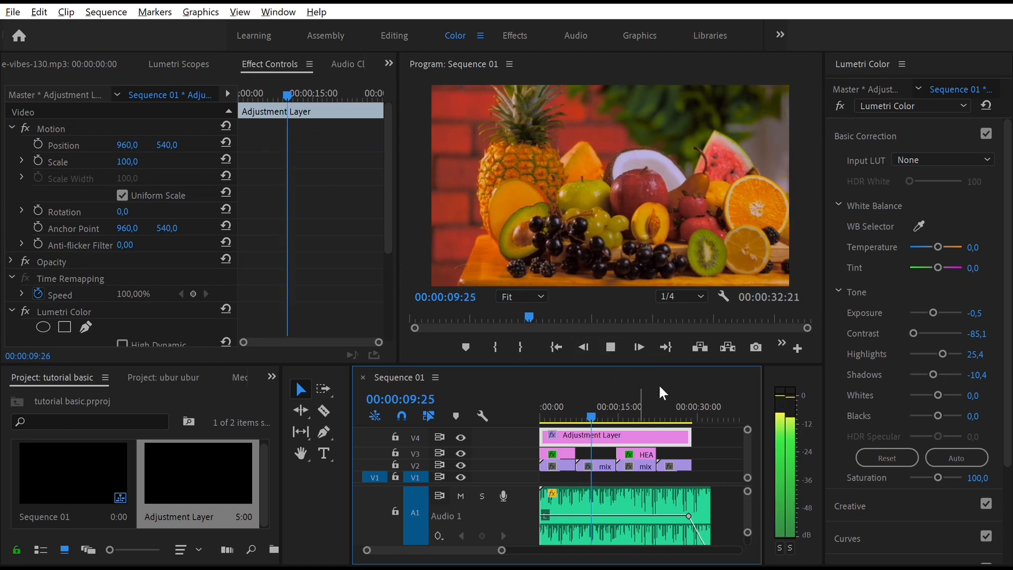
left_click(661, 409)
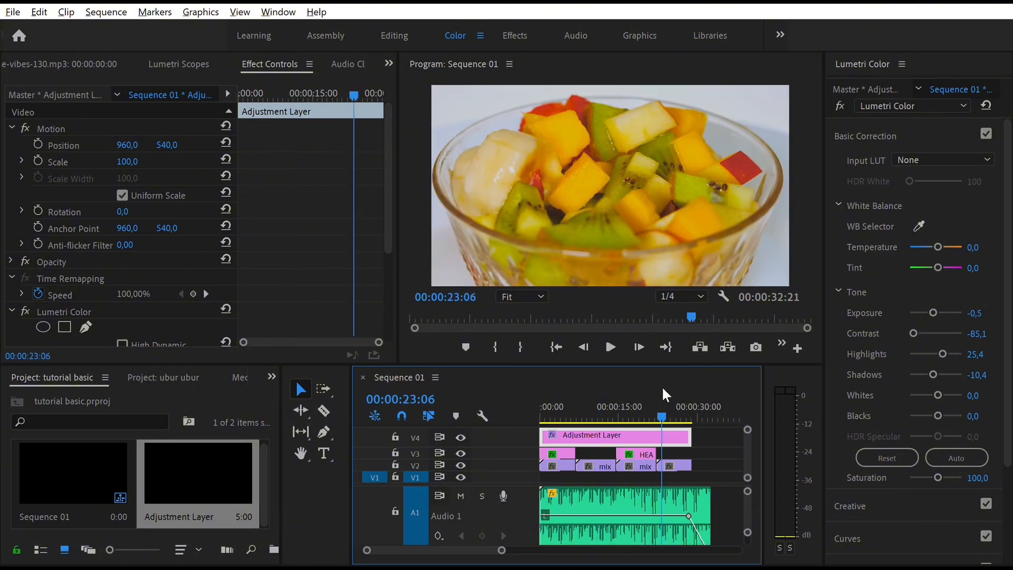
- Play the whole sequence from the beginning through the music fade, stop near the end, and park the playhead at 00:00:15:29
left_click(541, 394)
key("space")
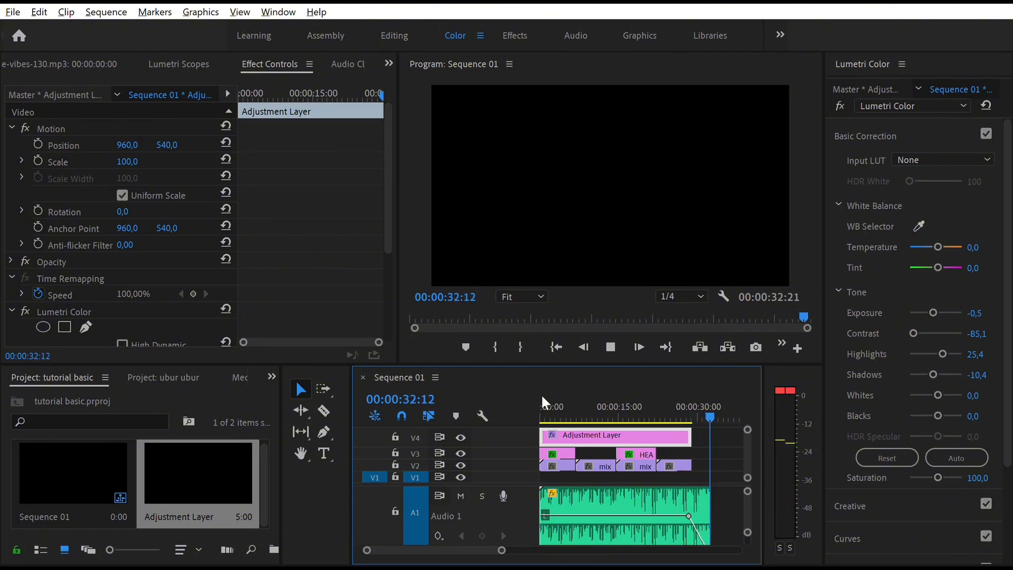
key("space")
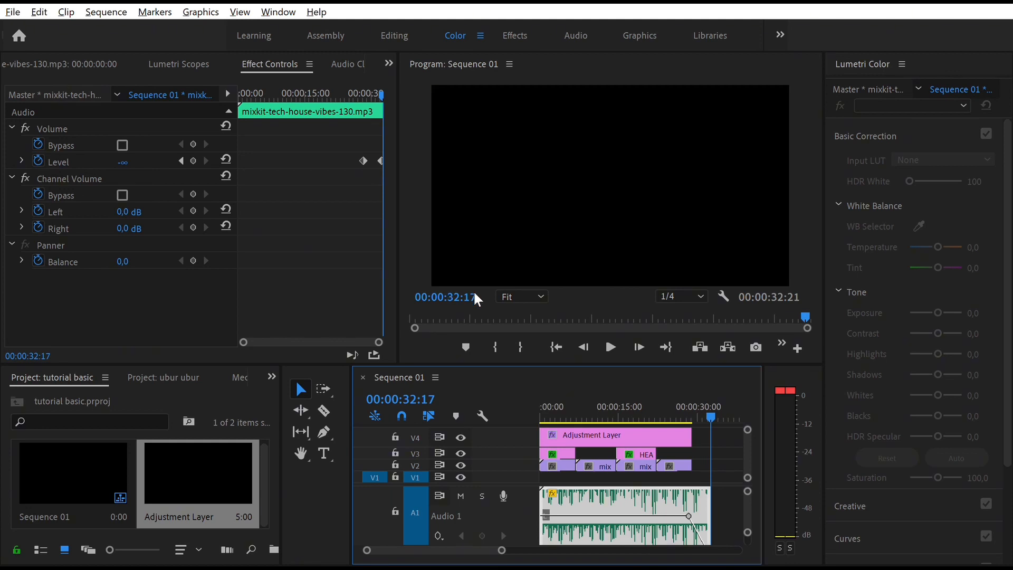
left_click(626, 392)
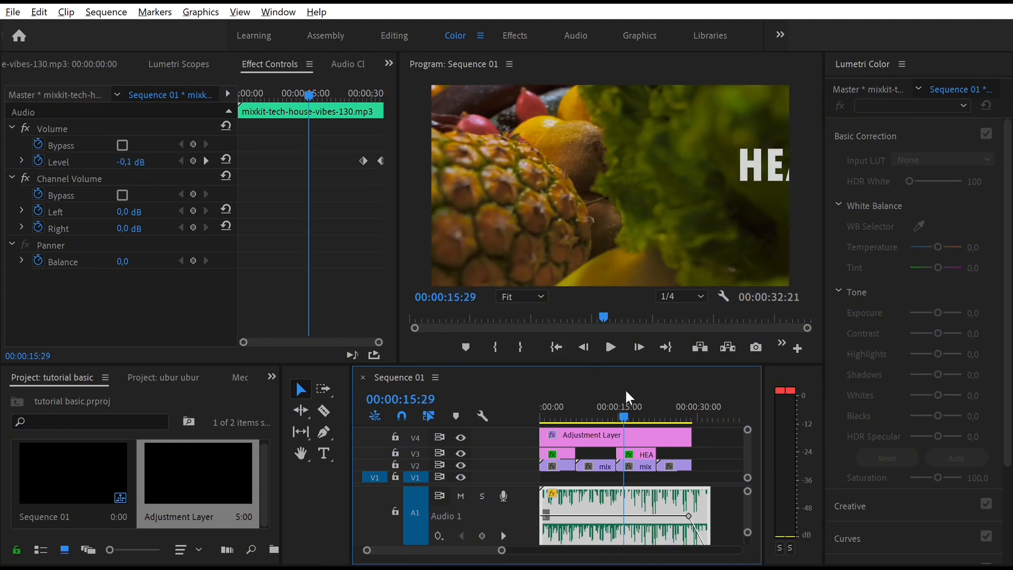